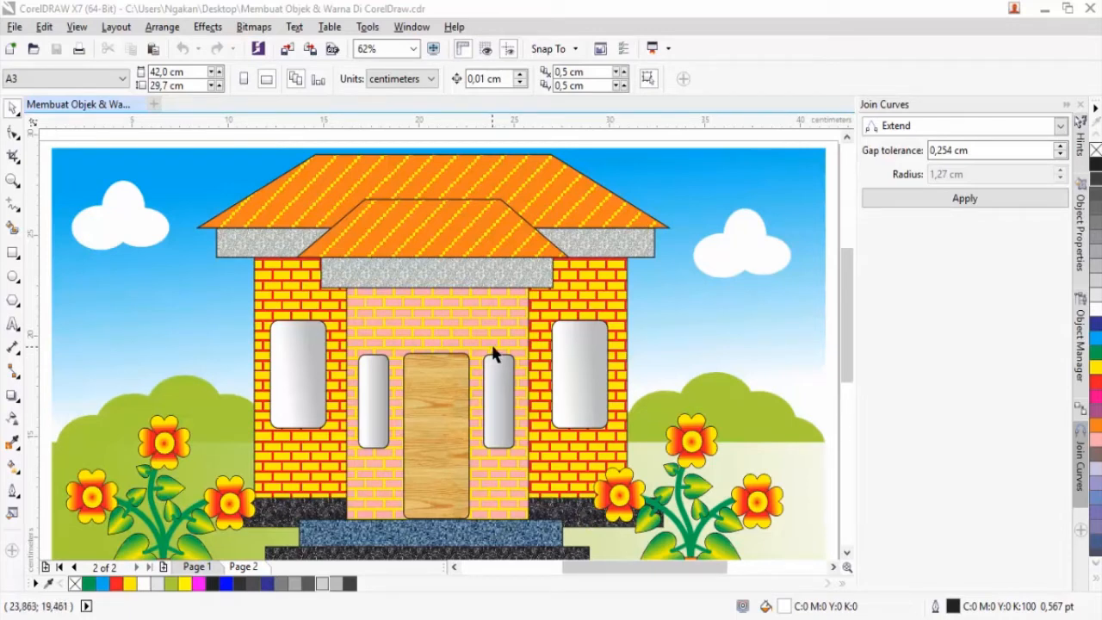
Step: Compare the coloured house scene on page 2 with its outline version on page 1, both in detail and as a whole
{"action": "scroll", "coordinate": [502, 353], "scroll_direction": "down", "scroll_amount": 1}
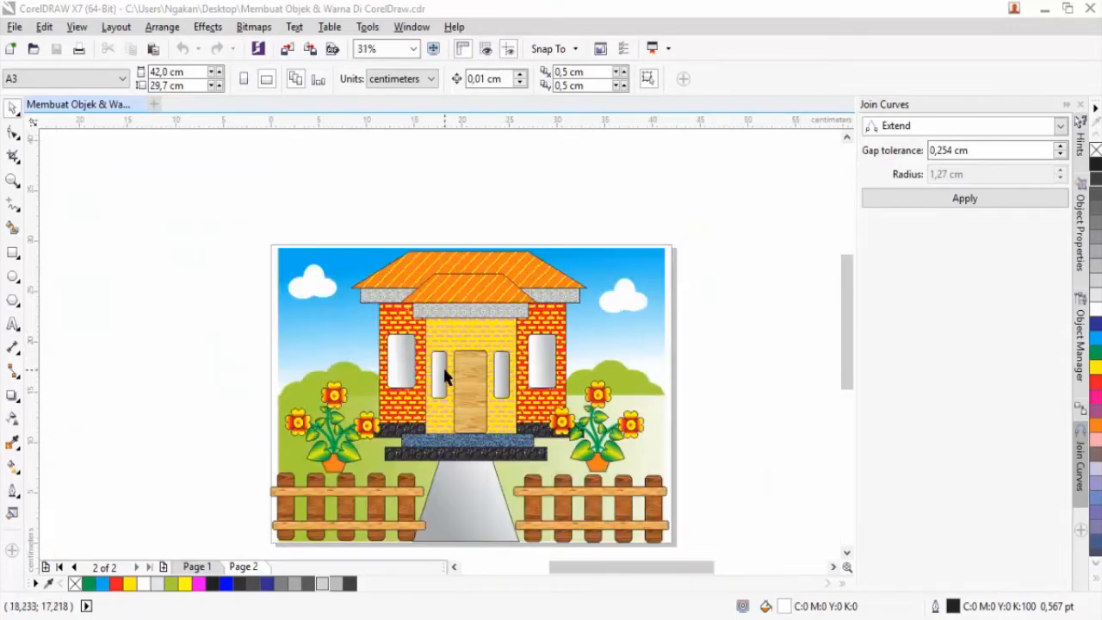
{"action": "scroll", "coordinate": [443, 370], "scroll_direction": "up", "scroll_amount": 1}
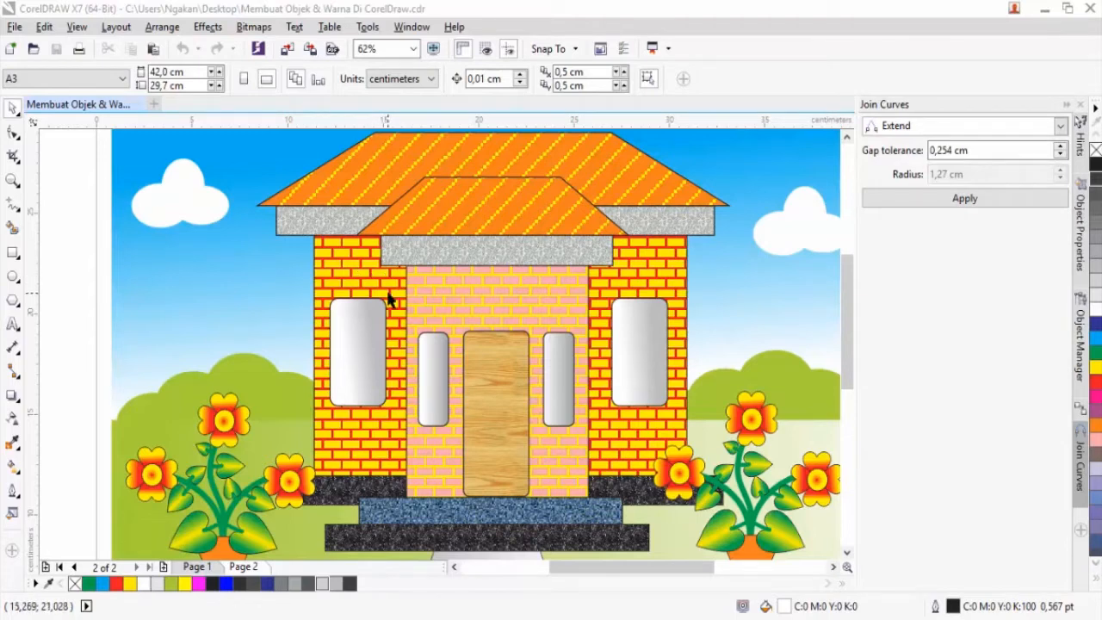
{"action": "scroll", "coordinate": [389, 299], "scroll_direction": "down", "scroll_amount": 2}
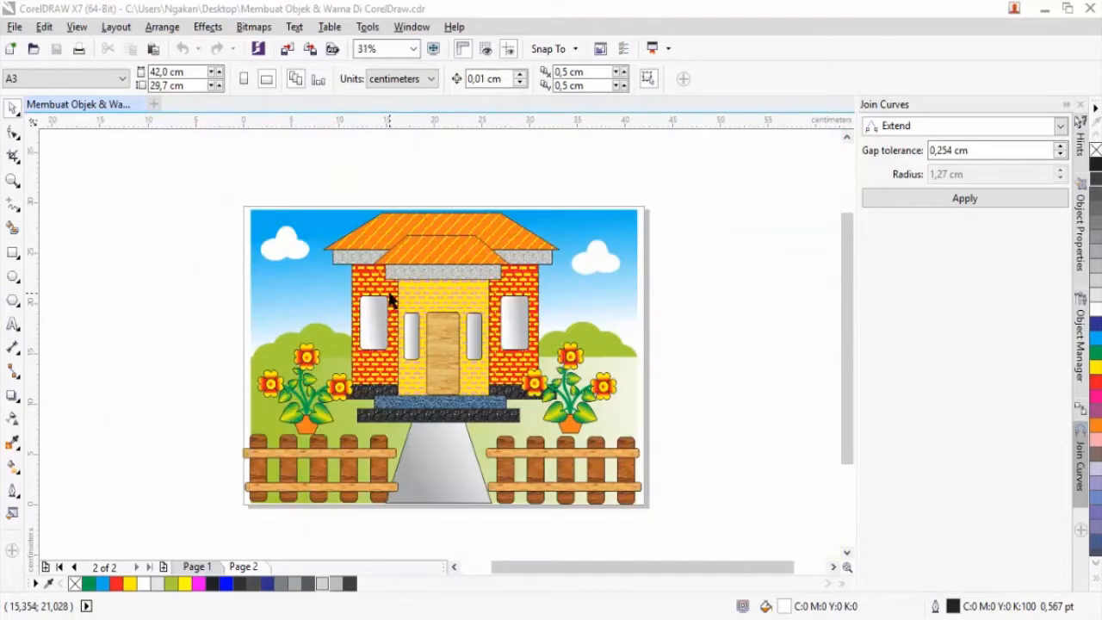
{"action": "scroll", "coordinate": [389, 302], "scroll_direction": "up", "scroll_amount": 2}
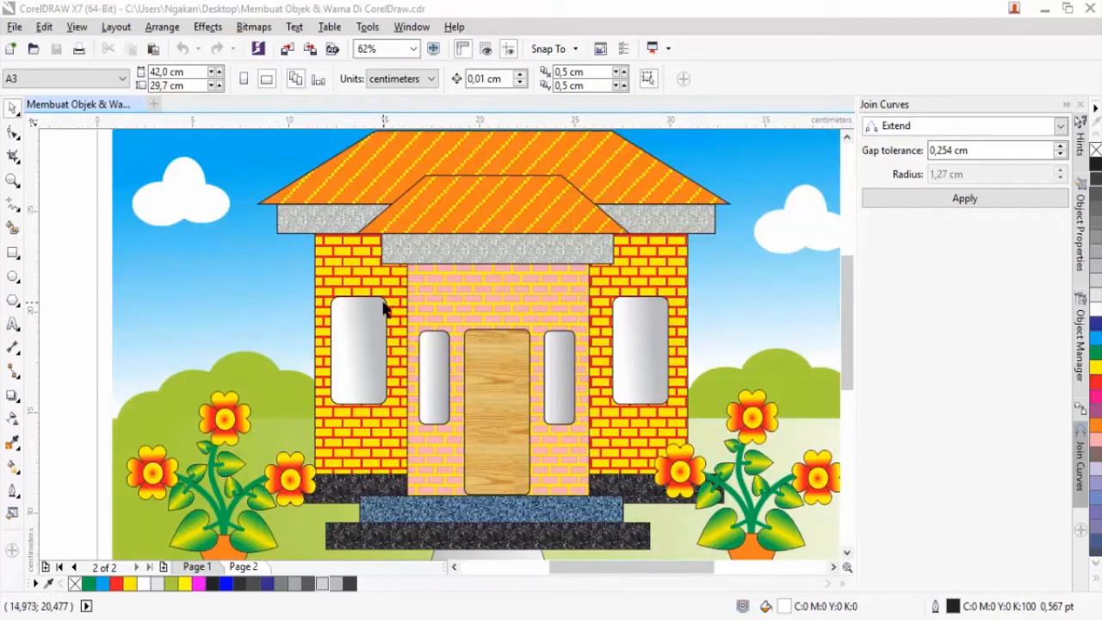
{"action": "key", "text": "shift+F9"}
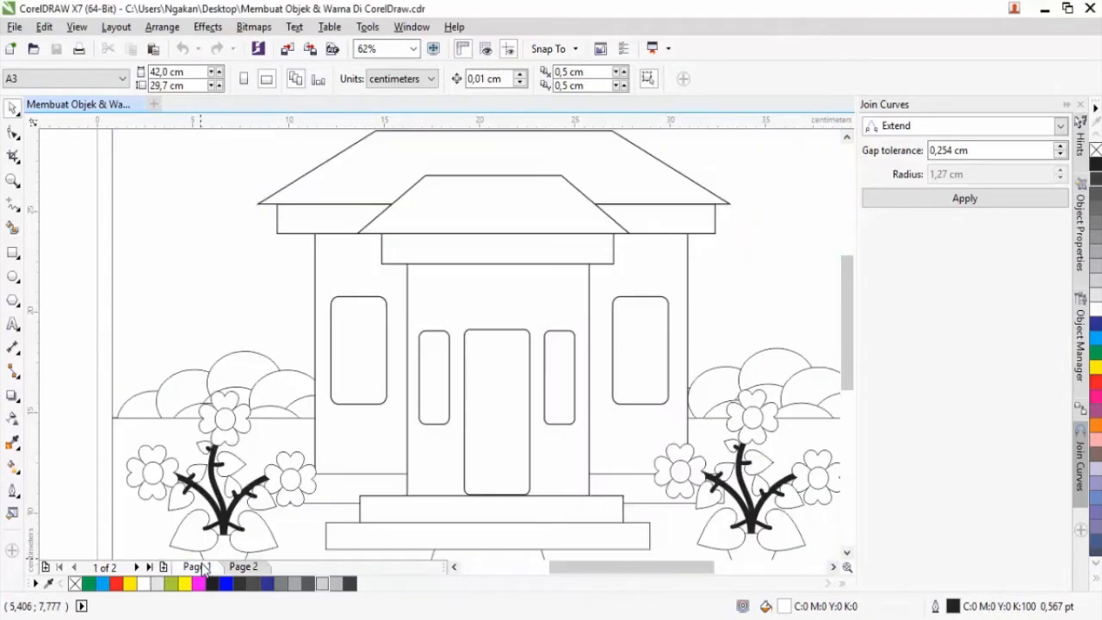
{"action": "scroll", "coordinate": [385, 386], "scroll_direction": "down", "scroll_amount": 2}
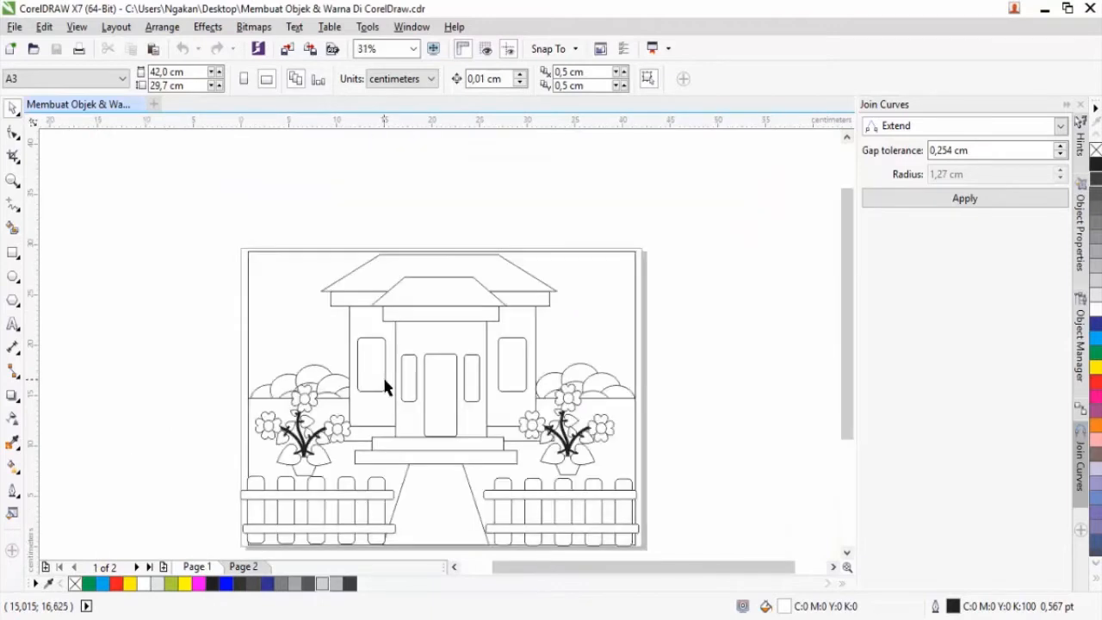
{"action": "left_click_drag", "start_coordinate": [844, 352], "coordinate": [823, 387]}
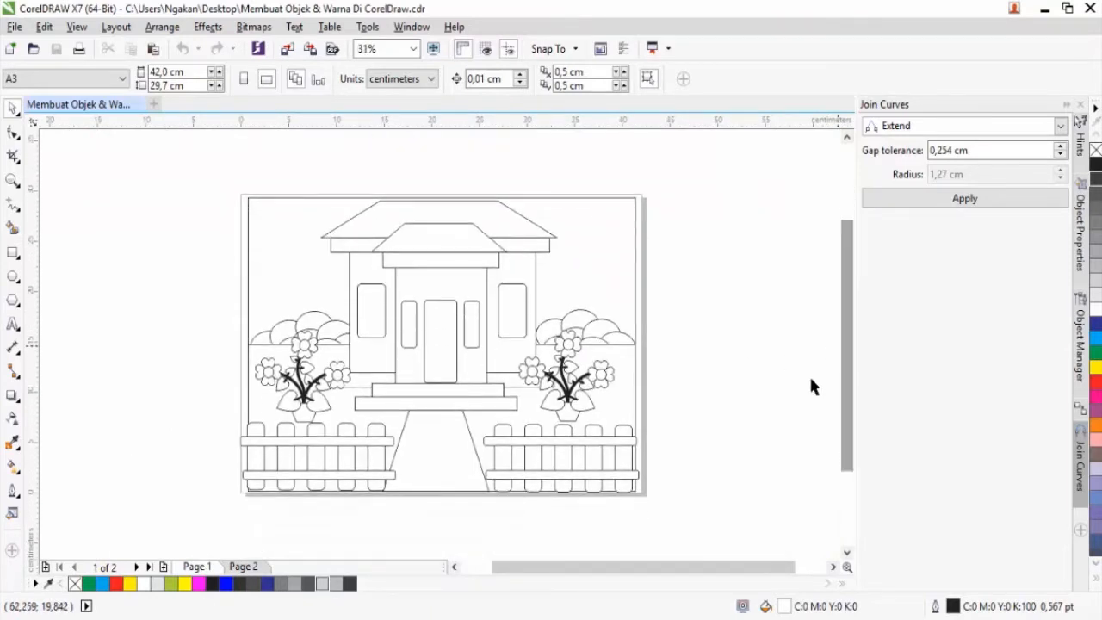
{"action": "left_click", "coordinate": [243, 567]}
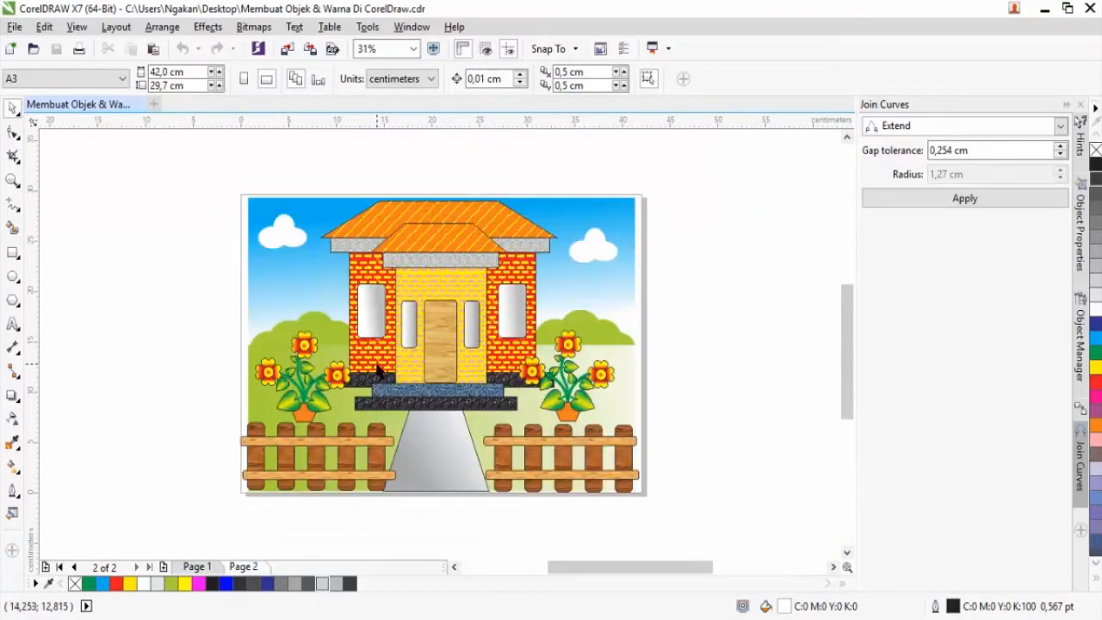
{"action": "scroll", "coordinate": [376, 369], "scroll_direction": "up", "scroll_amount": 2}
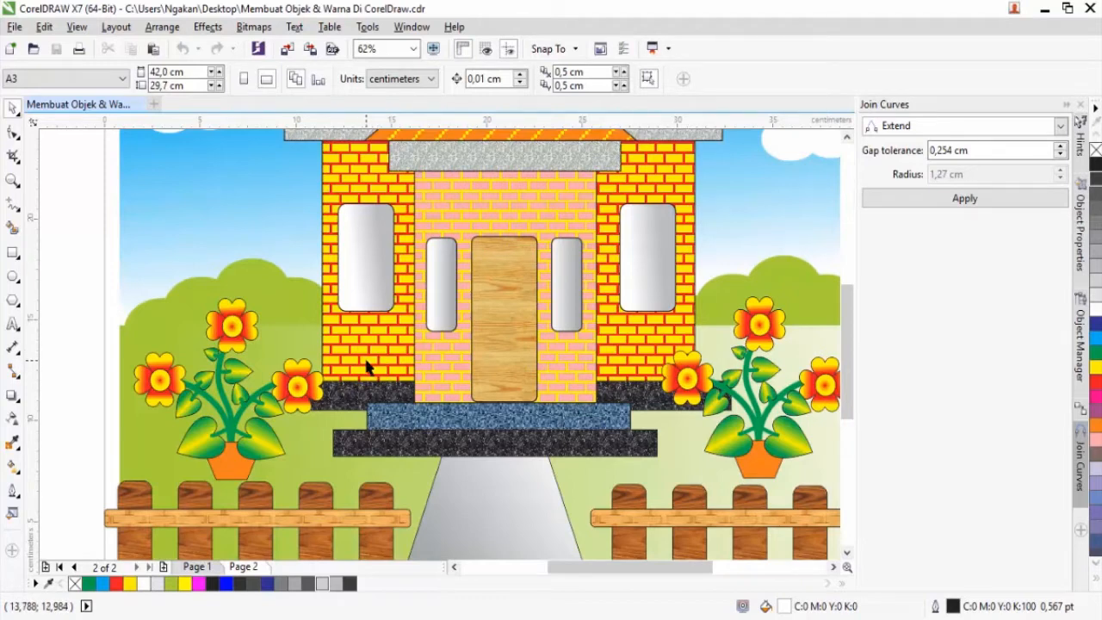
{"action": "left_click", "coordinate": [197, 568]}
{"action": "scroll", "coordinate": [368, 376], "scroll_direction": "down", "scroll_amount": 2}
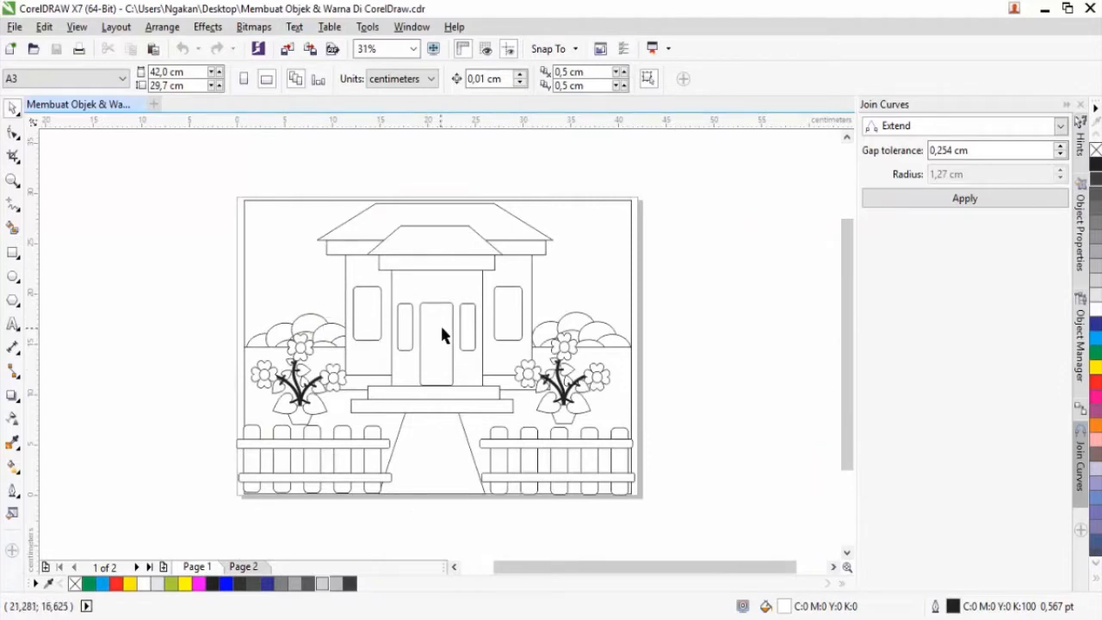
Step: Move the complete house line drawing off page 1 to the empty area beside its left edge, centred at about X -23.7 cm
{"action": "scroll", "coordinate": [442, 335], "scroll_direction": "down", "scroll_amount": 1}
{"action": "left_click_drag", "start_coordinate": [313, 239], "coordinate": [560, 442]}
{"action": "scroll", "coordinate": [416, 349], "scroll_direction": "up", "scroll_amount": 1}
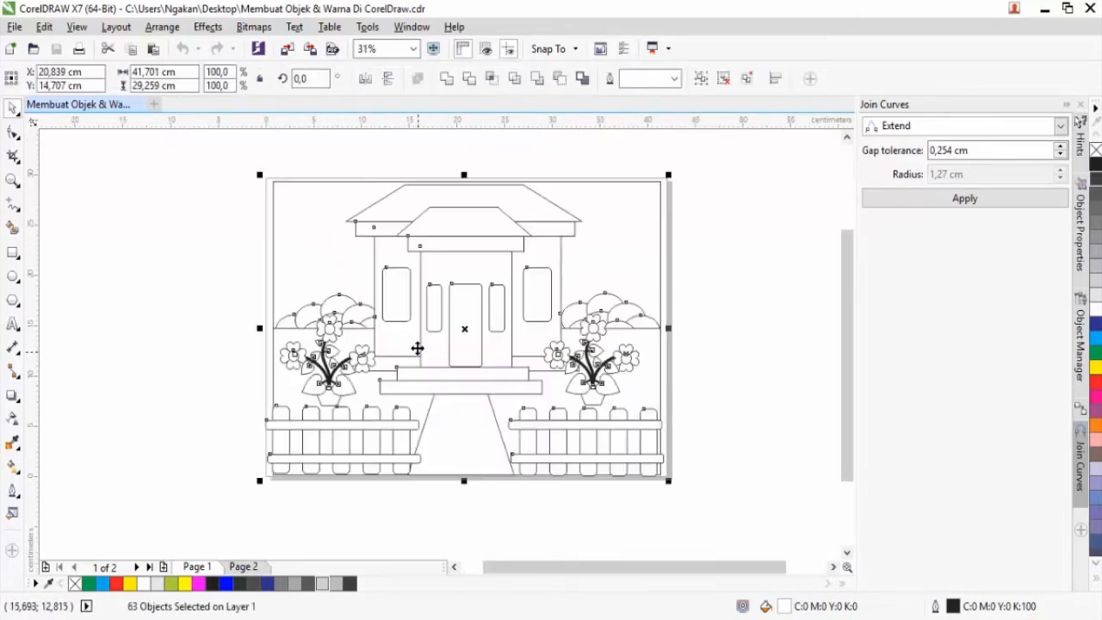
{"action": "left_click_drag", "start_coordinate": [465, 329], "coordinate": [68, 325]}
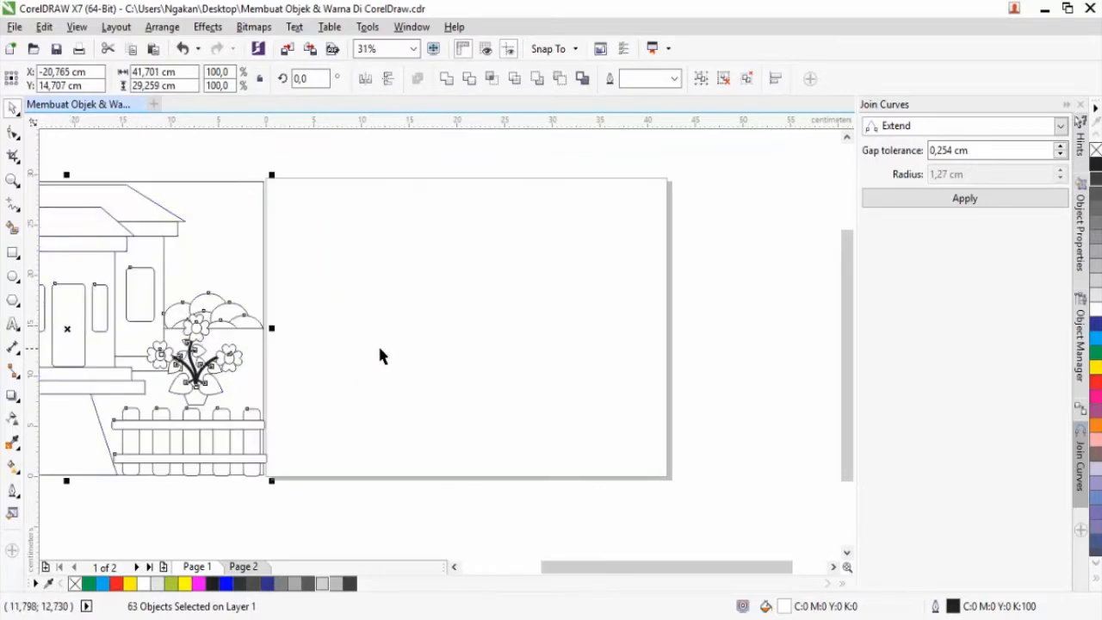
{"action": "scroll", "coordinate": [380, 356], "scroll_direction": "down", "scroll_amount": 1}
{"action": "left_click_drag", "start_coordinate": [224, 339], "coordinate": [204, 340]}
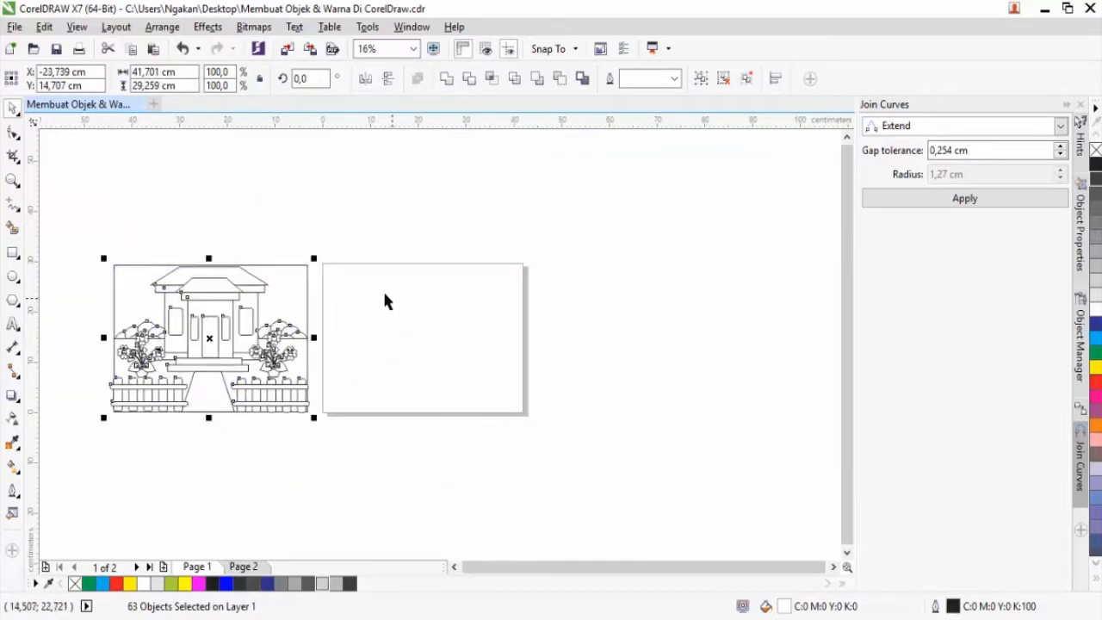
{"action": "scroll", "coordinate": [386, 297], "scroll_direction": "up", "scroll_amount": 1}
{"action": "scroll", "coordinate": [381, 267], "scroll_direction": "down", "scroll_amount": 1}
{"action": "left_click", "coordinate": [312, 206]}
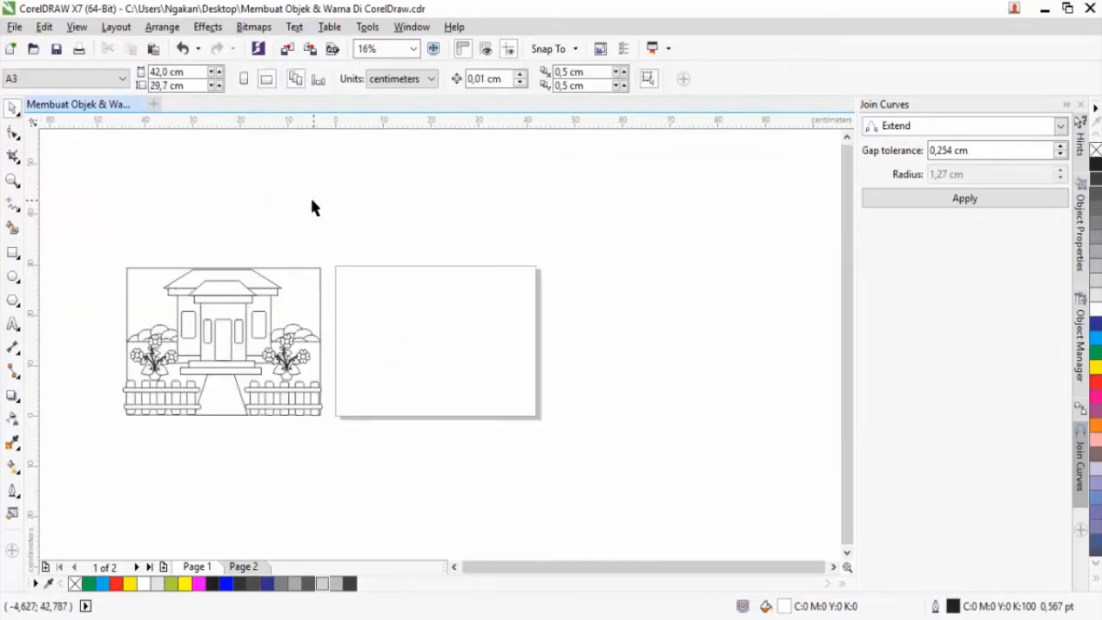
Step: Review the page size presets and keep A3
{"action": "left_click", "coordinate": [62, 84]}
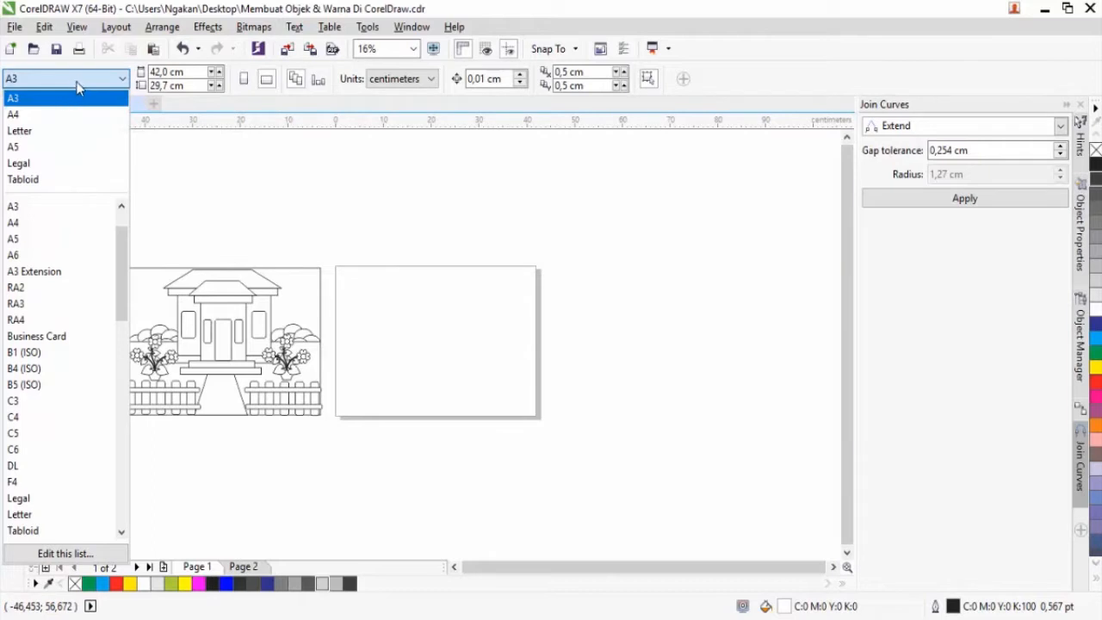
{"action": "left_click", "coordinate": [75, 84]}
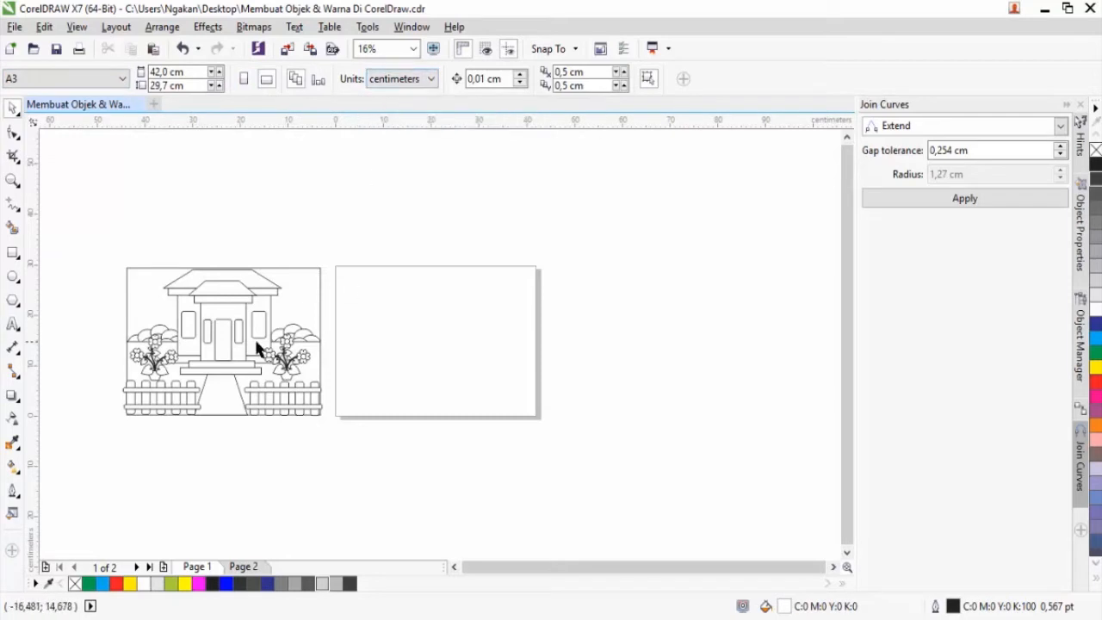
Step: Draw the main roof as a trapezoid perfect shape, about 29.3 by 5 cm, near the upper edge of the page
{"action": "scroll", "coordinate": [211, 282], "scroll_direction": "up", "scroll_amount": 2}
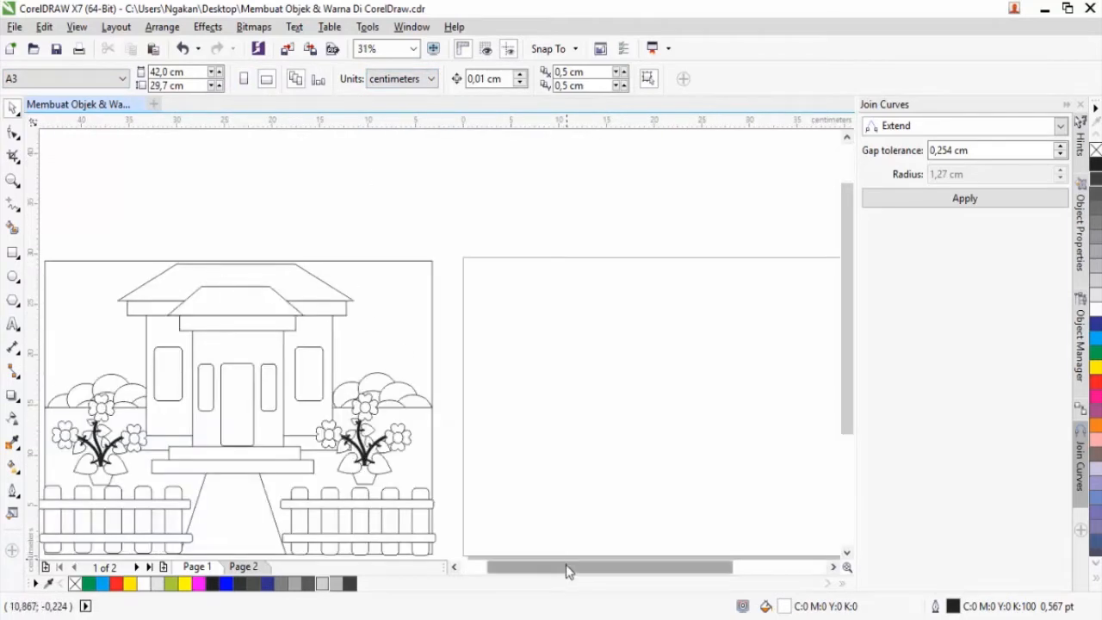
{"action": "left_click_drag", "start_coordinate": [566, 568], "coordinate": [572, 568]}
{"action": "left_click", "coordinate": [272, 280]}
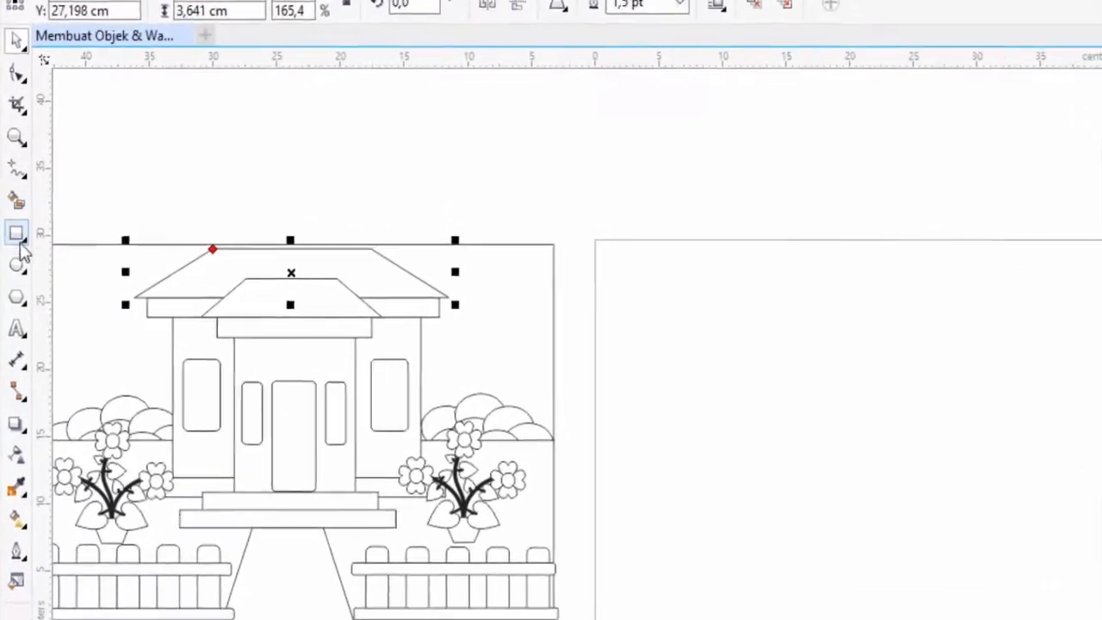
{"action": "left_click", "coordinate": [23, 296]}
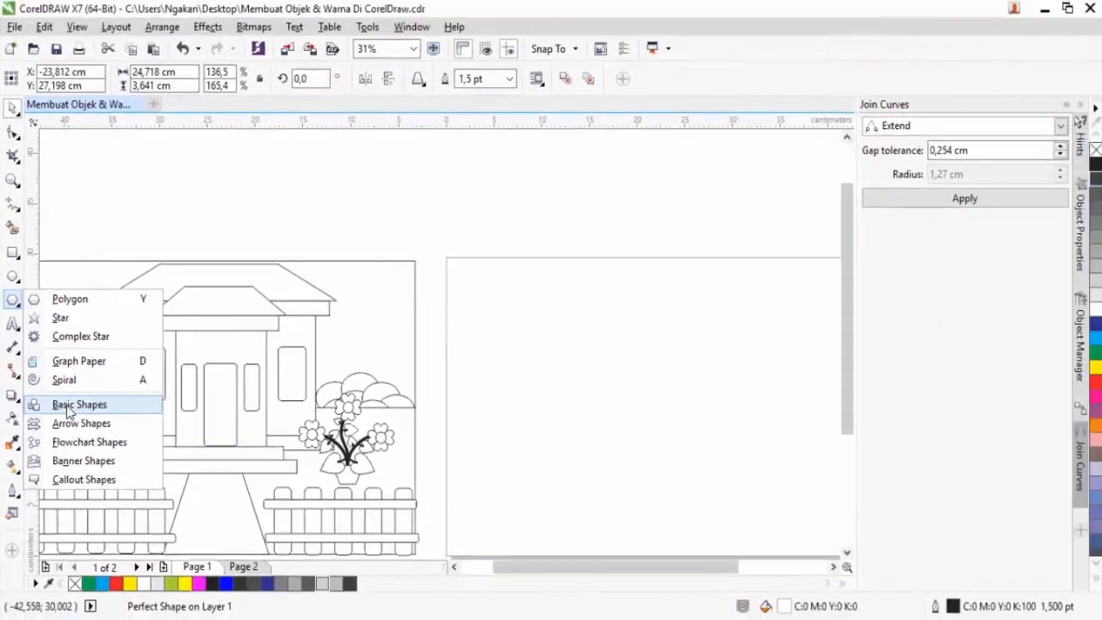
{"action": "left_click", "coordinate": [86, 431]}
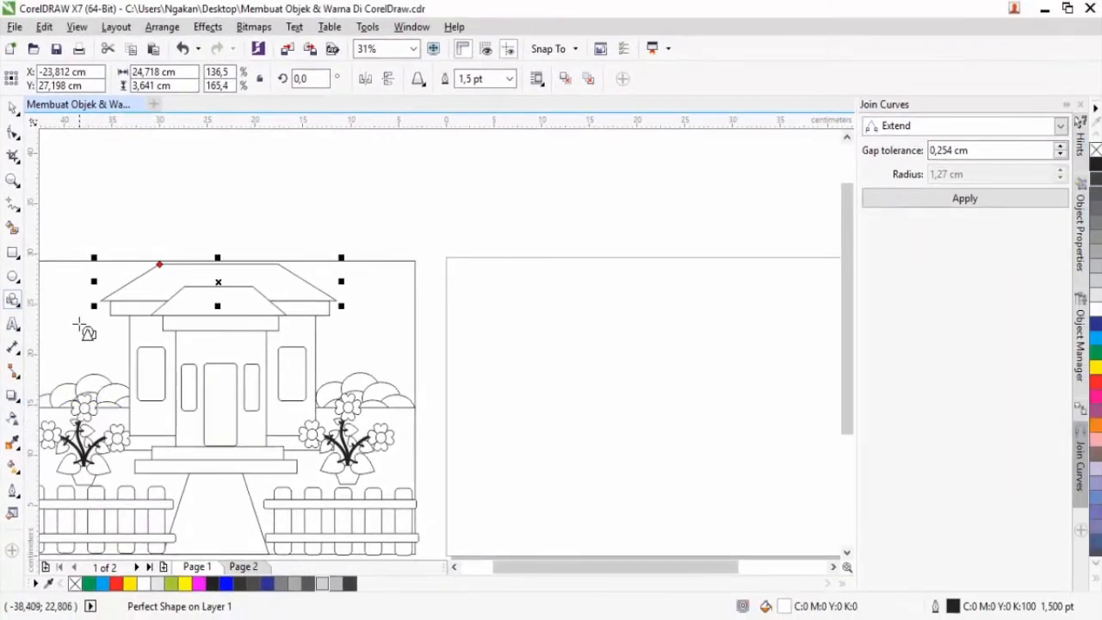
{"action": "left_click", "coordinate": [421, 84]}
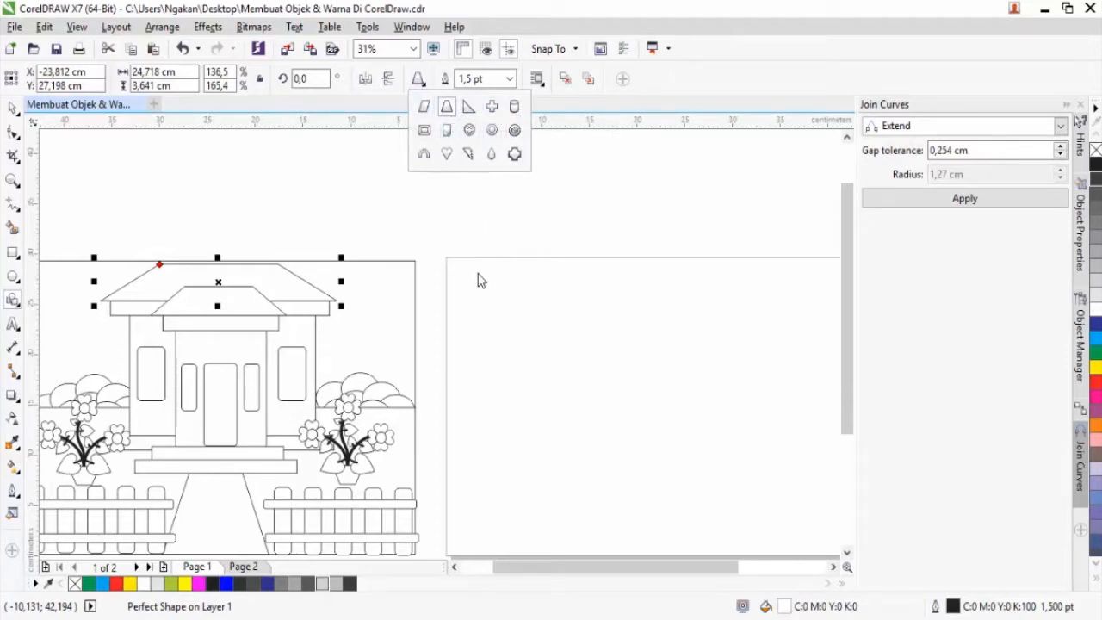
{"action": "left_click", "coordinate": [534, 301]}
{"action": "scroll", "coordinate": [503, 312], "scroll_direction": "down", "scroll_amount": 2}
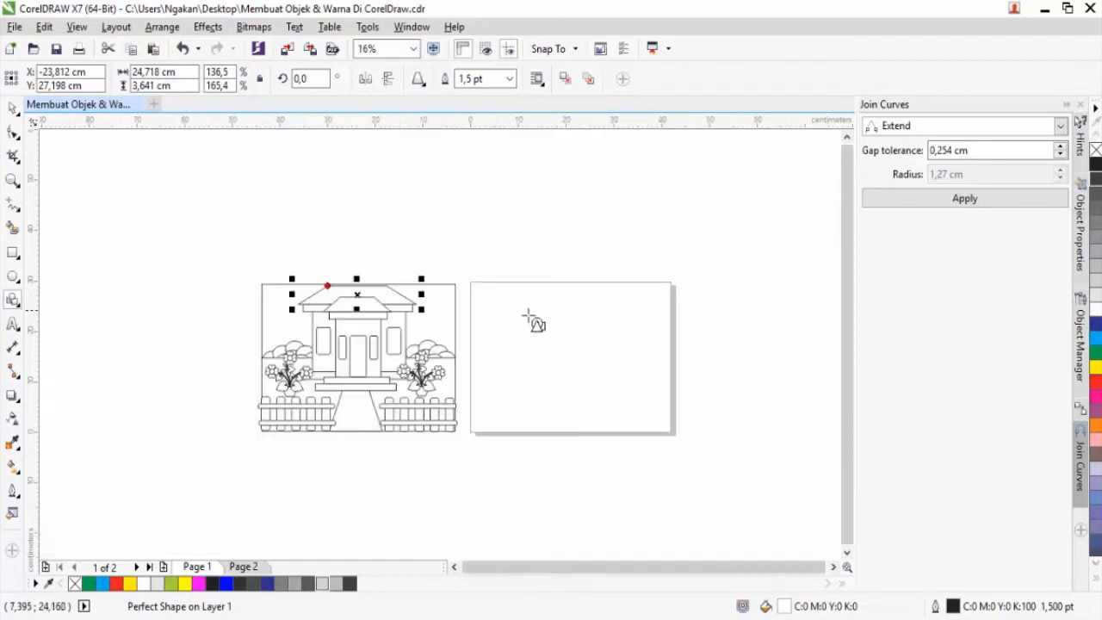
{"action": "scroll", "coordinate": [575, 313], "scroll_direction": "up", "scroll_amount": 2}
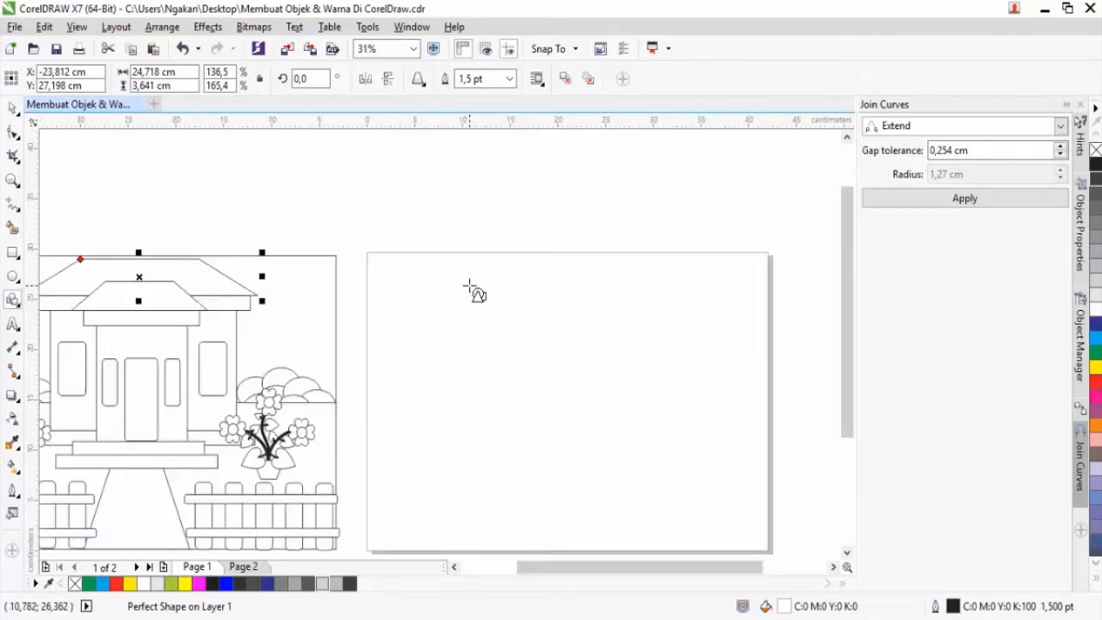
{"action": "mouse_move", "coordinate": [429, 267]}
{"action": "left_mouse_down"}
{"action": "mouse_move", "coordinate": [504, 305]}
{"action": "mouse_move", "coordinate": [720, 328]}
{"action": "left_mouse_up"}
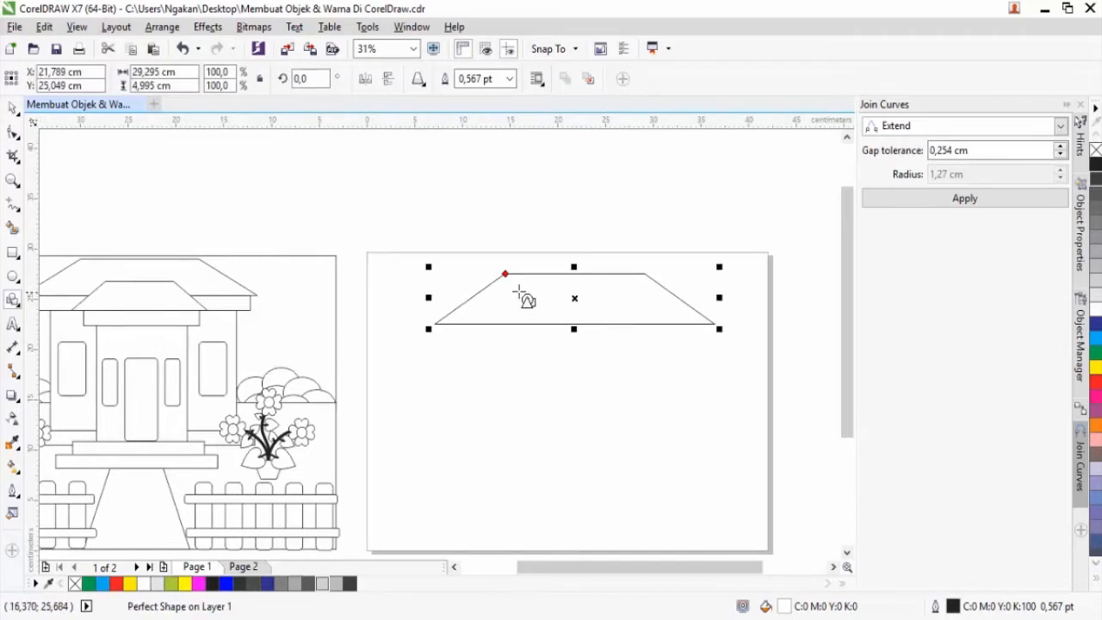
Step: Draw an eaves rectangle about 27.3 by 1.3 cm under the roof and a wall rectangle about 25.2 by 15.7 cm below it
{"action": "left_click", "coordinate": [13, 255]}
{"action": "left_click_drag", "start_coordinate": [442, 324], "coordinate": [706, 337]}
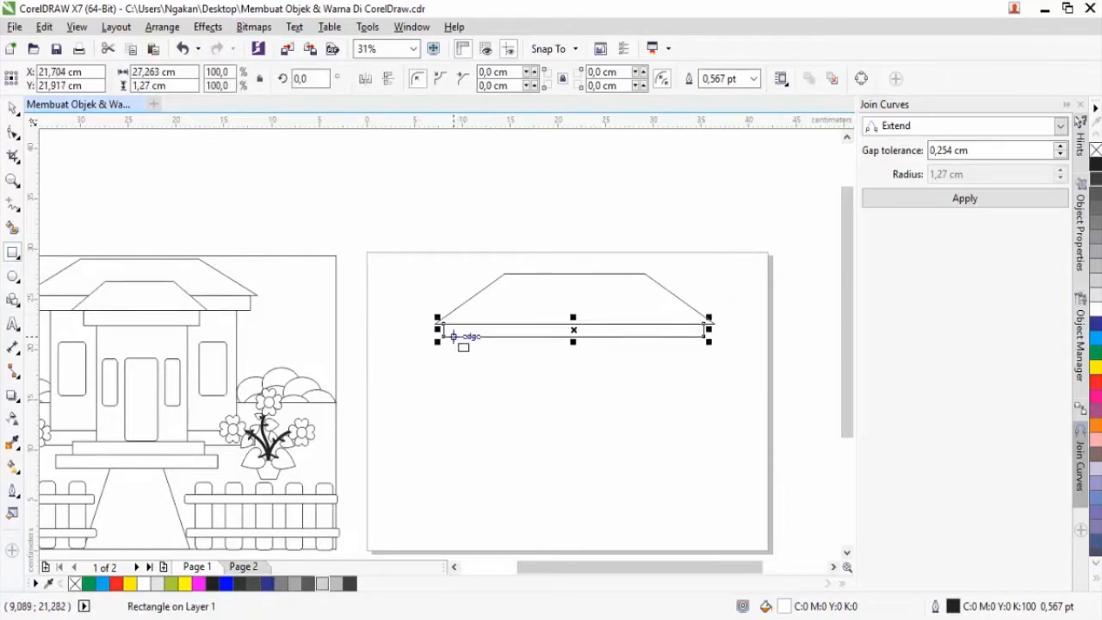
{"action": "left_click_drag", "start_coordinate": [454, 336], "coordinate": [696, 497]}
{"action": "scroll", "coordinate": [575, 379], "scroll_direction": "down", "scroll_amount": 2}
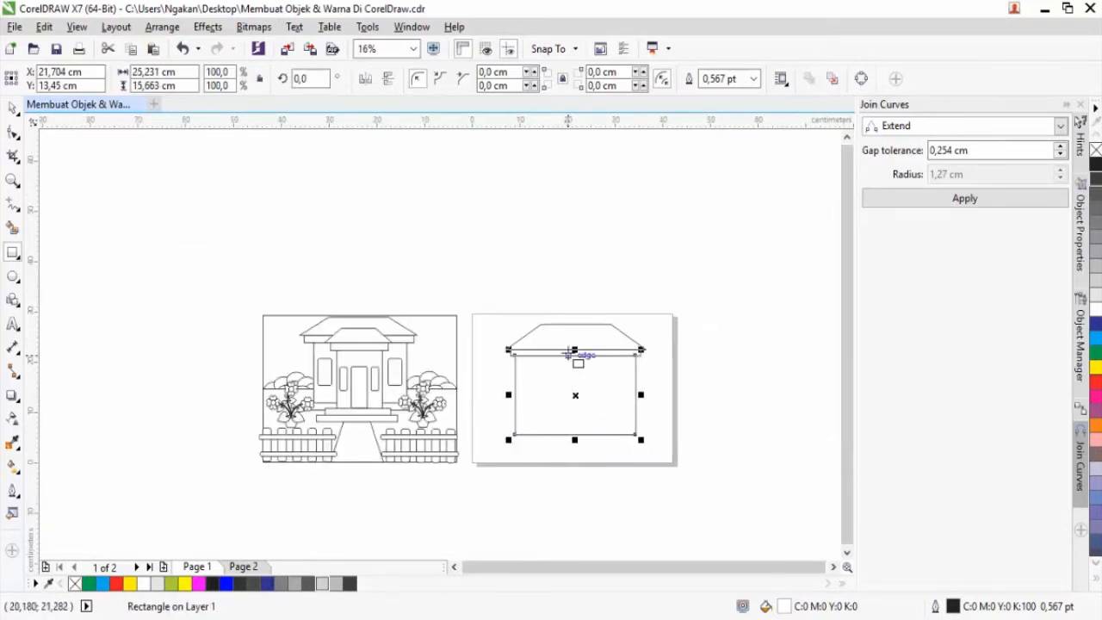
Step: Make a flattened copy of the wall rectangle about 1.7 cm tall, widen it on both sides and place it directly under the wall as the base
{"action": "scroll", "coordinate": [579, 379], "scroll_direction": "up", "scroll_amount": 2}
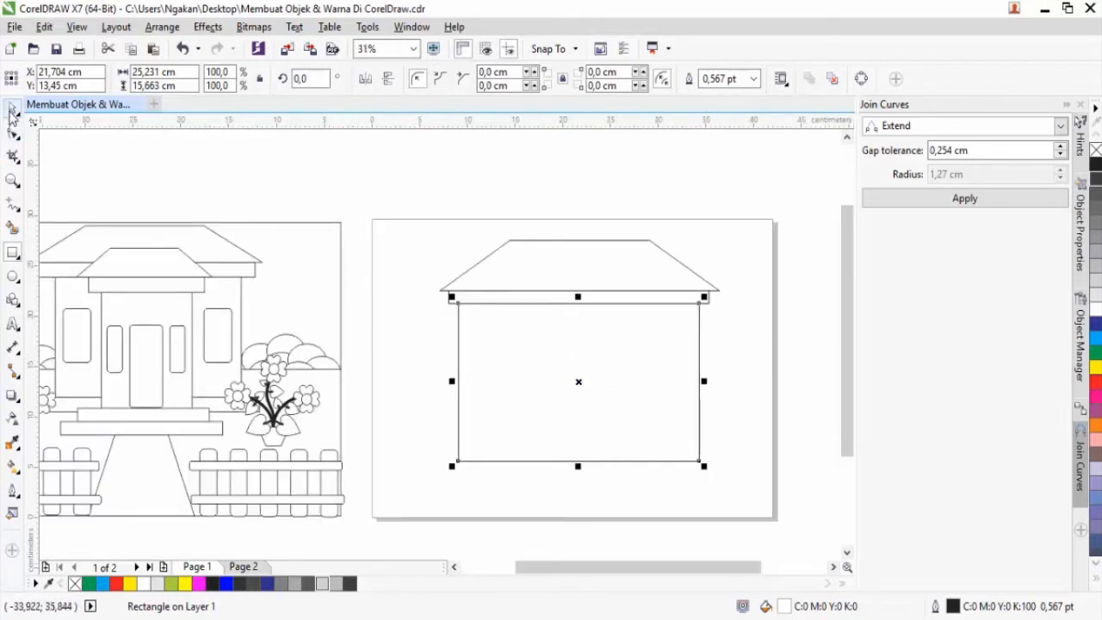
{"action": "left_click_drag", "start_coordinate": [578, 298], "coordinate": [584, 437]}
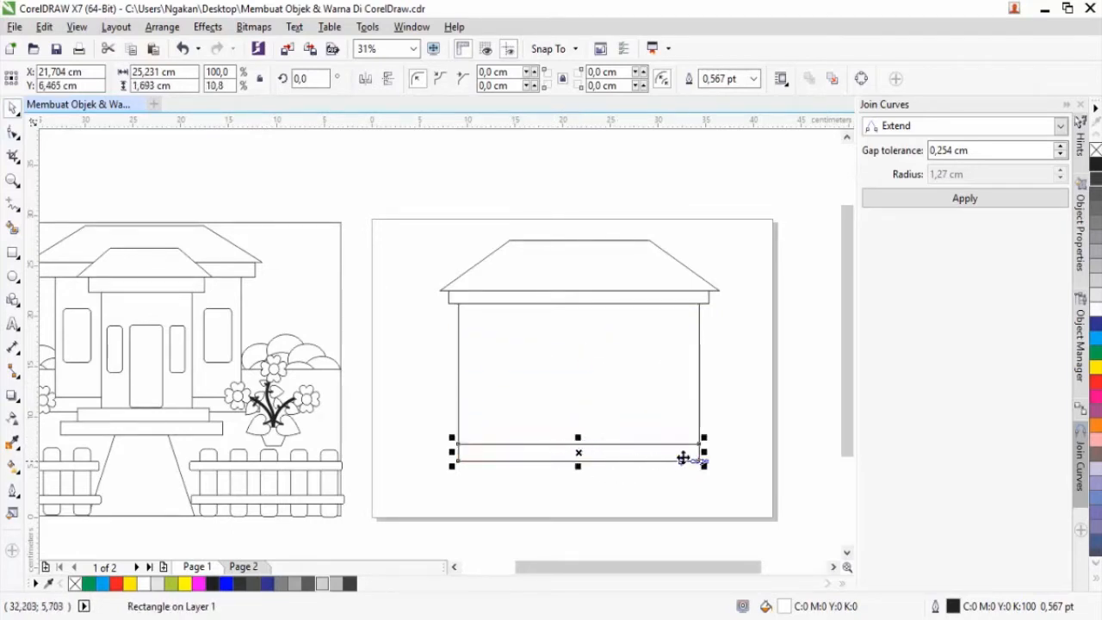
{"action": "left_click_drag", "start_coordinate": [703, 452], "coordinate": [739, 452]}
{"action": "left_click_drag", "start_coordinate": [566, 446], "coordinate": [570, 460]}
{"action": "left_click", "coordinate": [601, 415]}
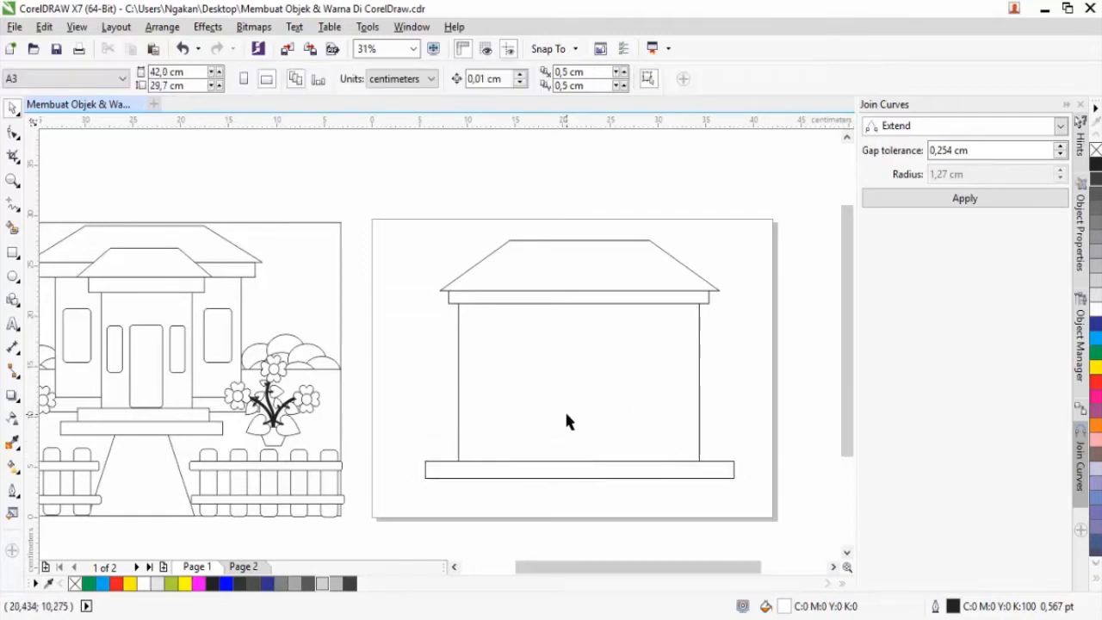
Step: Scale the roof, eaves, wall and base together to about 77.5% and move them up to about X 21.2, Y 18.8 cm
{"action": "scroll", "coordinate": [566, 422], "scroll_direction": "down", "scroll_amount": 2}
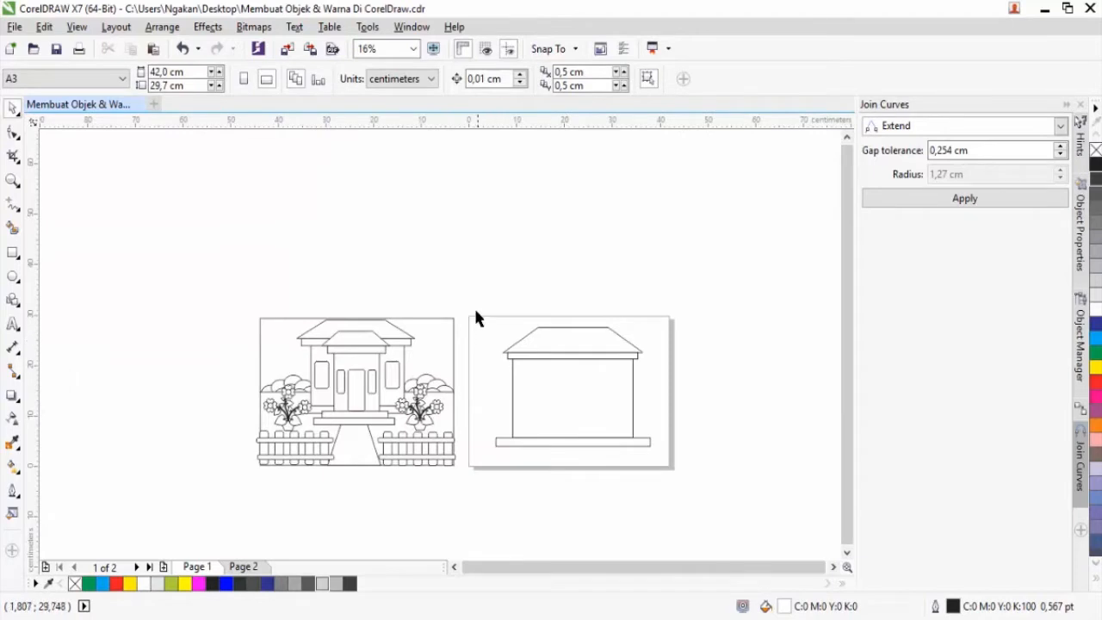
{"action": "mouse_move", "coordinate": [500, 366]}
{"action": "left_mouse_down"}
{"action": "mouse_move", "coordinate": [640, 460]}
{"action": "mouse_move", "coordinate": [684, 463]}
{"action": "mouse_move", "coordinate": [638, 438]}
{"action": "left_mouse_up"}
{"action": "mouse_move", "coordinate": [579, 395]}
{"action": "left_mouse_down"}
{"action": "mouse_move", "coordinate": [571, 381]}
{"action": "mouse_move", "coordinate": [582, 391]}
{"action": "left_mouse_up"}
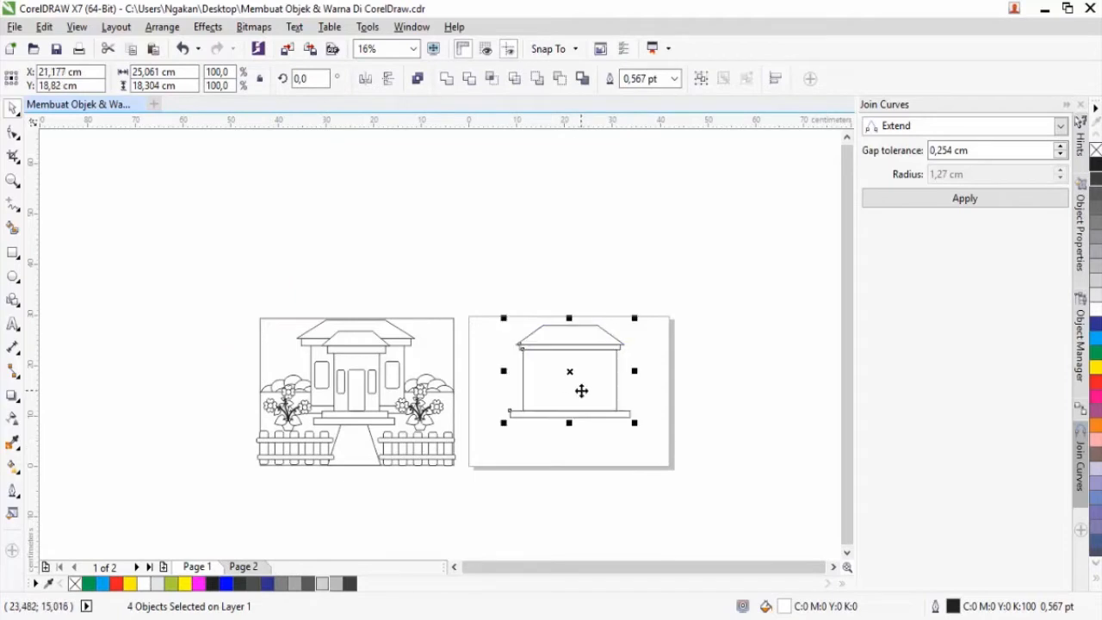
Step: Duplicate the roof, eaves and wall in front of the house as a porch about 13.2 cm wide, centred near X 21.3, Y 17.7 cm
{"action": "scroll", "coordinate": [581, 391], "scroll_direction": "up", "scroll_amount": 2}
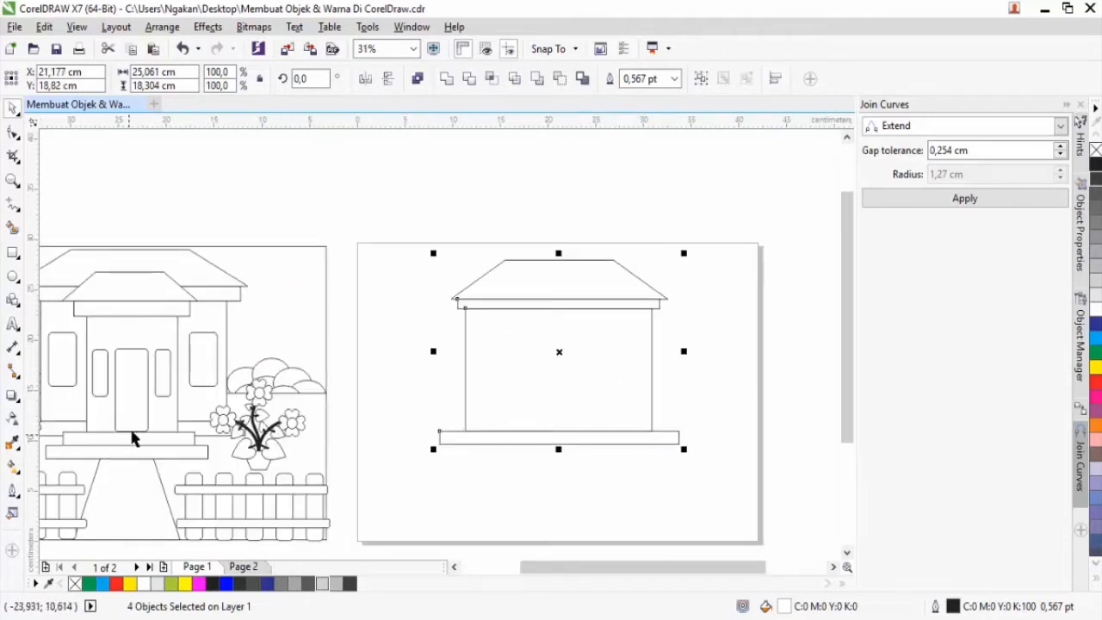
{"action": "left_click", "coordinate": [524, 280]}
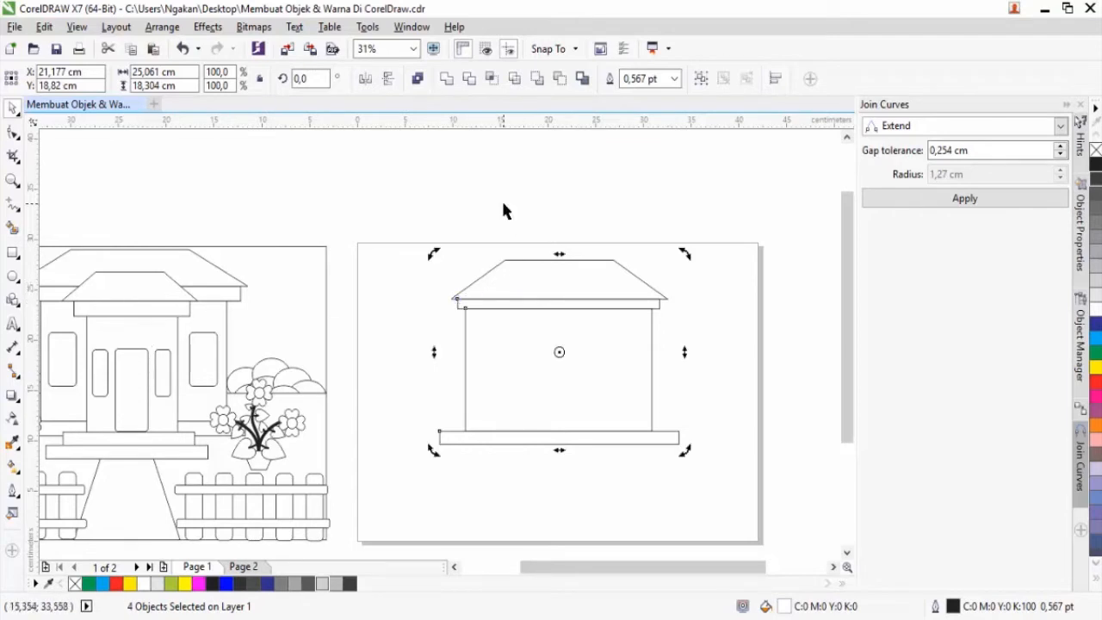
{"action": "left_click", "coordinate": [503, 207]}
{"action": "left_click", "coordinate": [526, 272]}
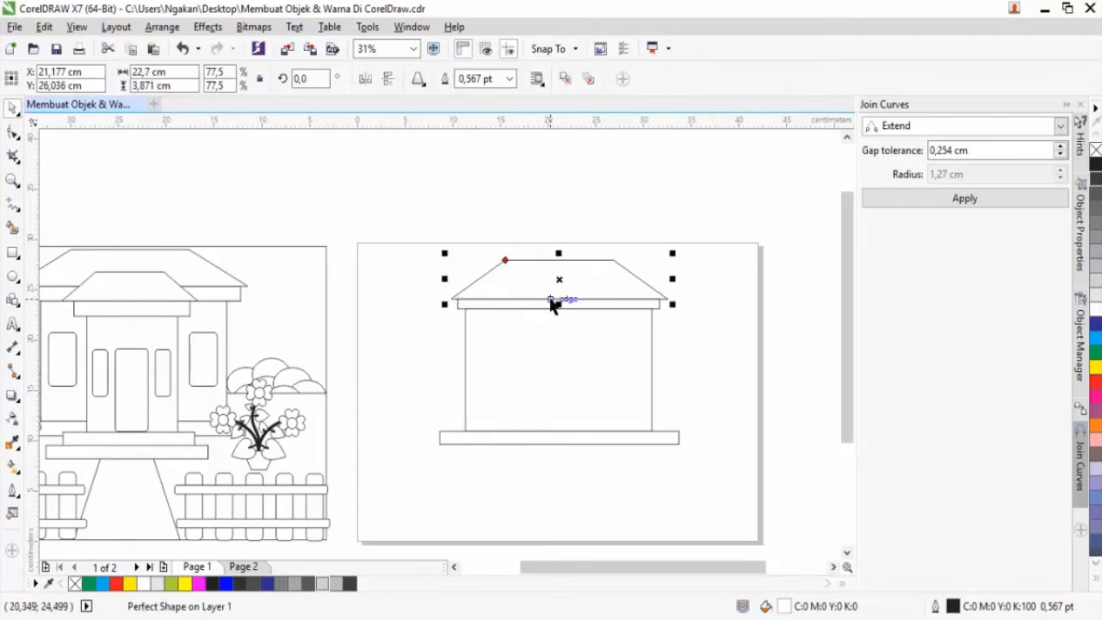
{"action": "left_click_drag", "start_coordinate": [428, 225], "coordinate": [675, 460]}
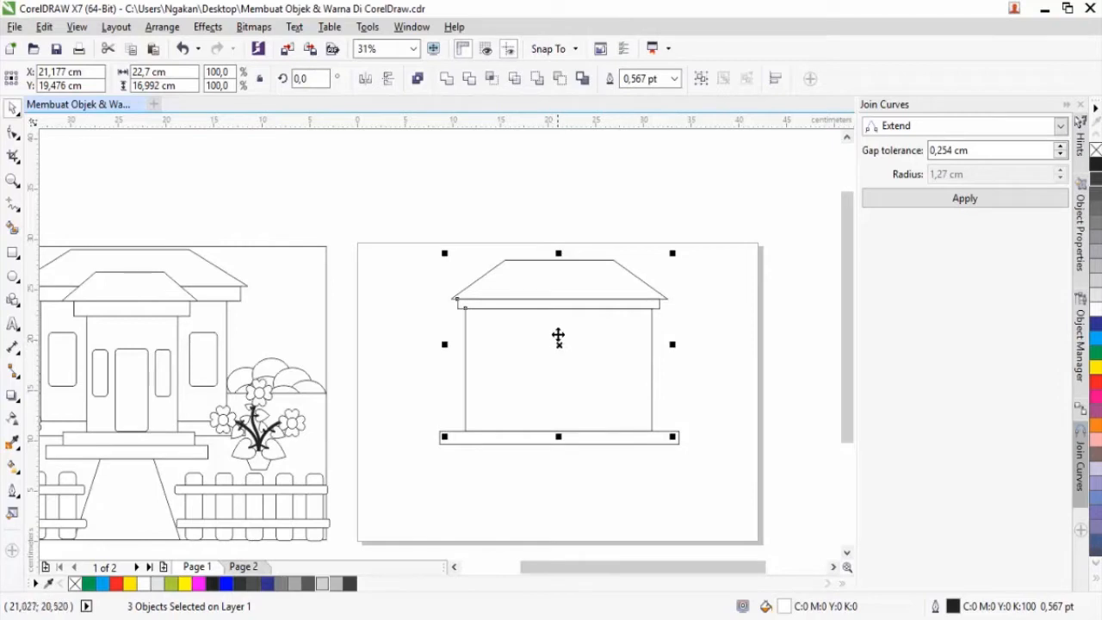
{"action": "left_click_drag", "start_coordinate": [558, 334], "coordinate": [559, 358]}
{"action": "left_click_drag", "start_coordinate": [443, 370], "coordinate": [493, 370]}
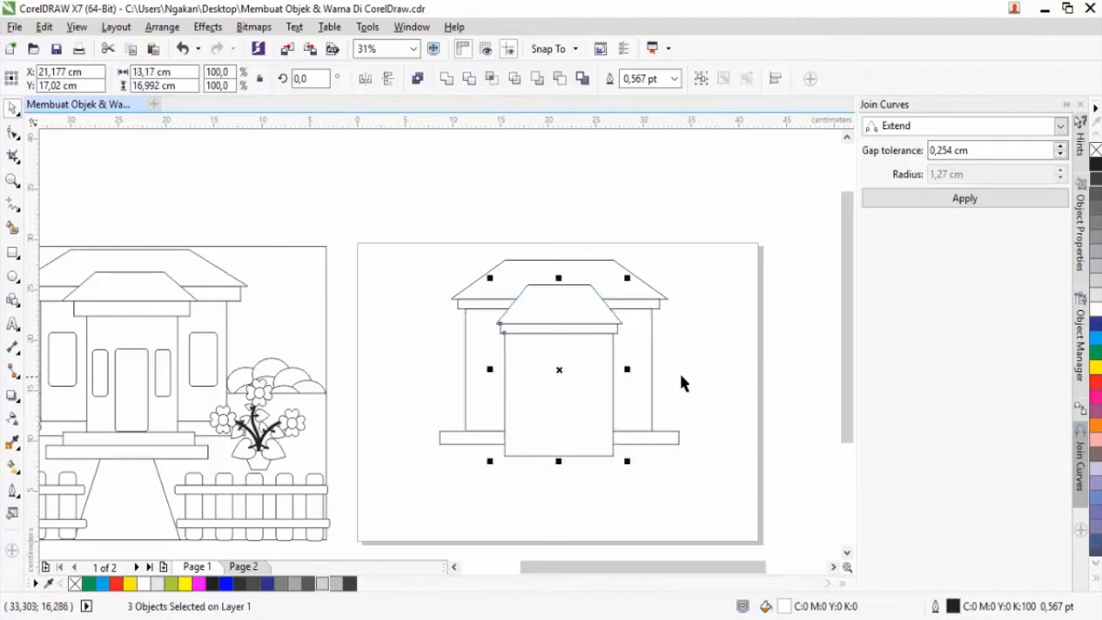
{"action": "left_click_drag", "start_coordinate": [562, 370], "coordinate": [564, 363]}
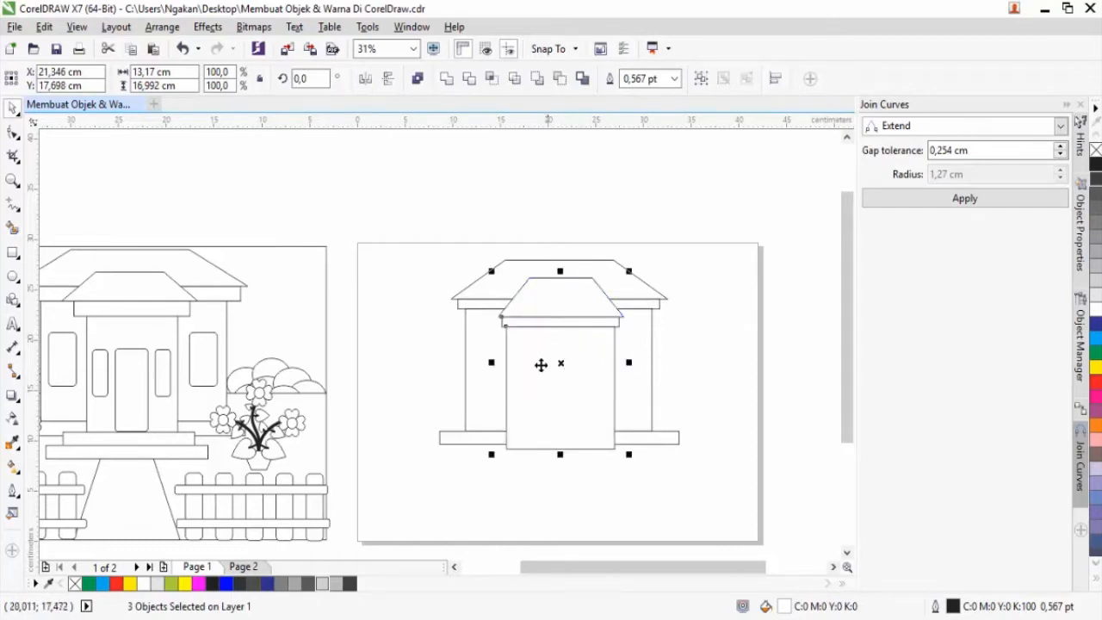
Step: Shorten the porch wall from below to about 11.7 cm tall, ending flush with the bottom of the base
{"action": "left_click", "coordinate": [707, 394]}
{"action": "left_click", "coordinate": [562, 411]}
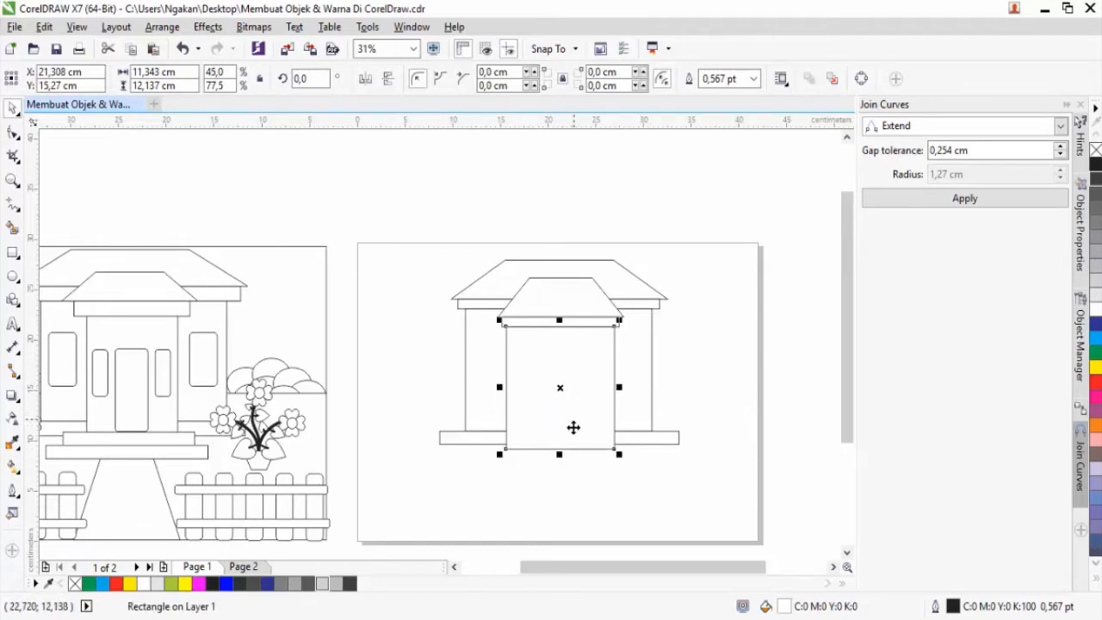
{"action": "left_click_drag", "start_coordinate": [560, 454], "coordinate": [560, 444]}
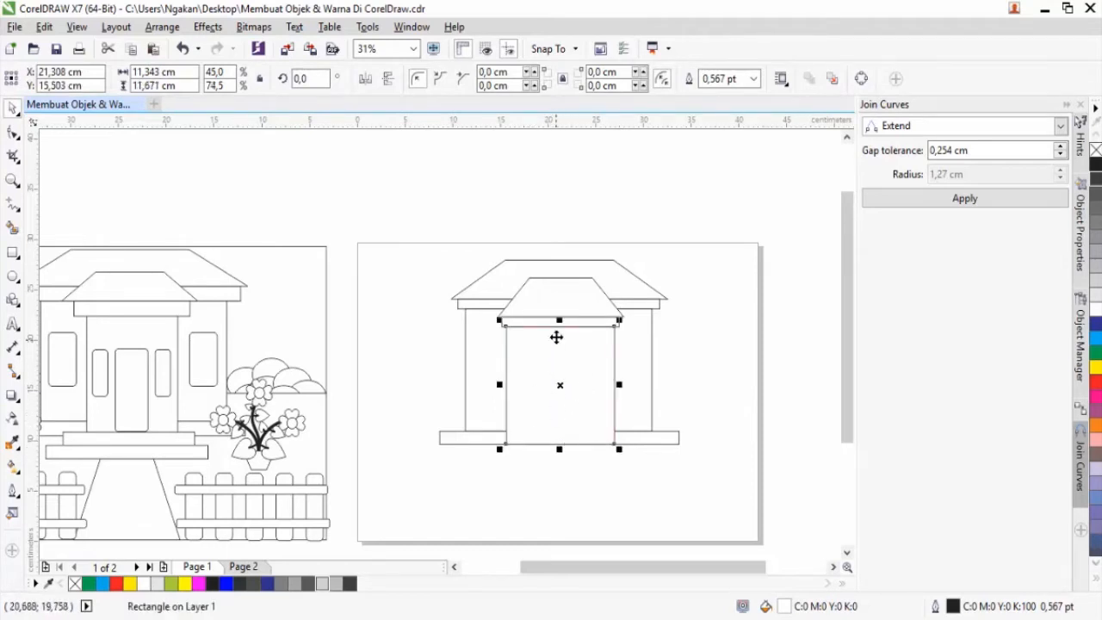
Step: Make a flattened copy of the porch wall about 1.3 cm tall, place it directly under the base and widen it to about 17.5 cm
{"action": "left_click_drag", "start_coordinate": [560, 320], "coordinate": [560, 430]}
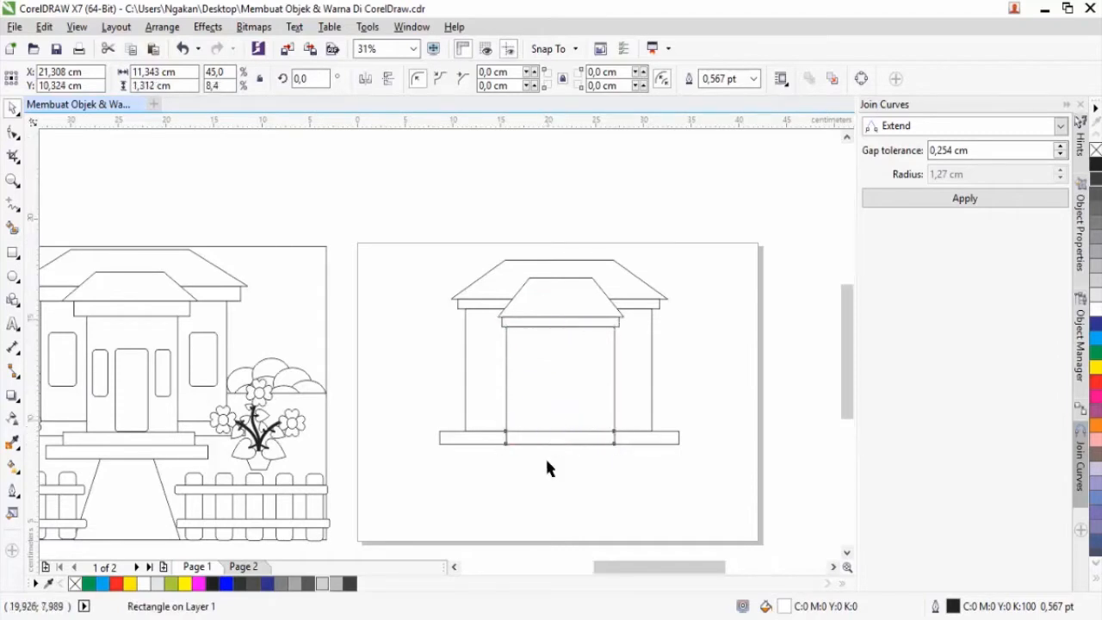
{"action": "scroll", "coordinate": [548, 464], "scroll_direction": "up", "scroll_amount": 1}
{"action": "scroll", "coordinate": [569, 461], "scroll_direction": "down", "scroll_amount": 1}
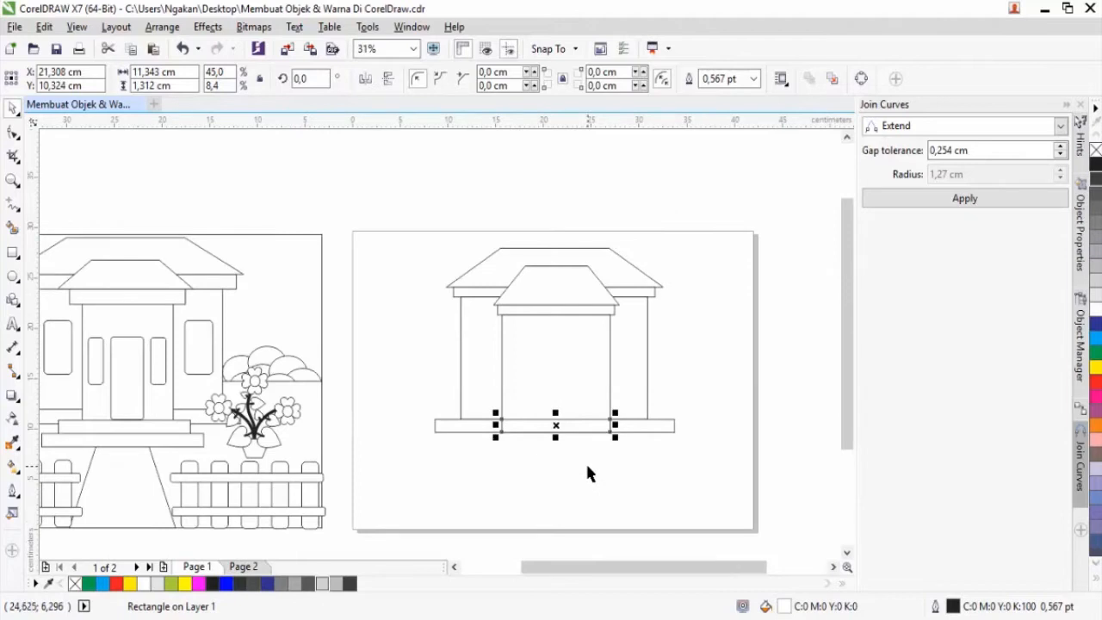
{"action": "scroll", "coordinate": [583, 470], "scroll_direction": "up", "scroll_amount": 1}
{"action": "left_click_drag", "start_coordinate": [500, 372], "coordinate": [499, 398]}
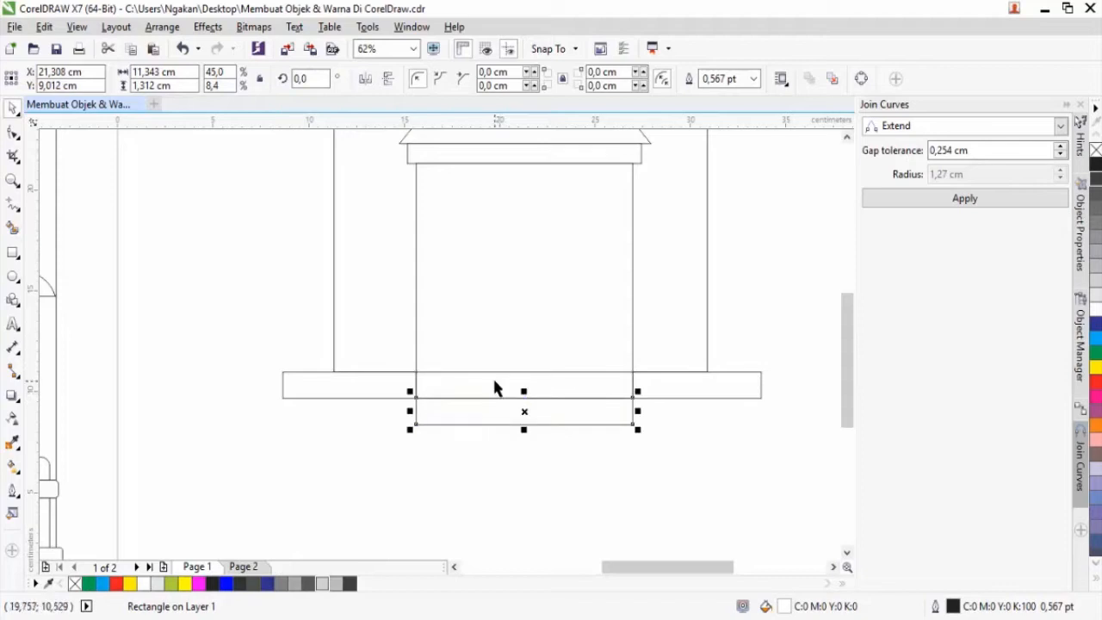
{"action": "left_click", "coordinate": [494, 382]}
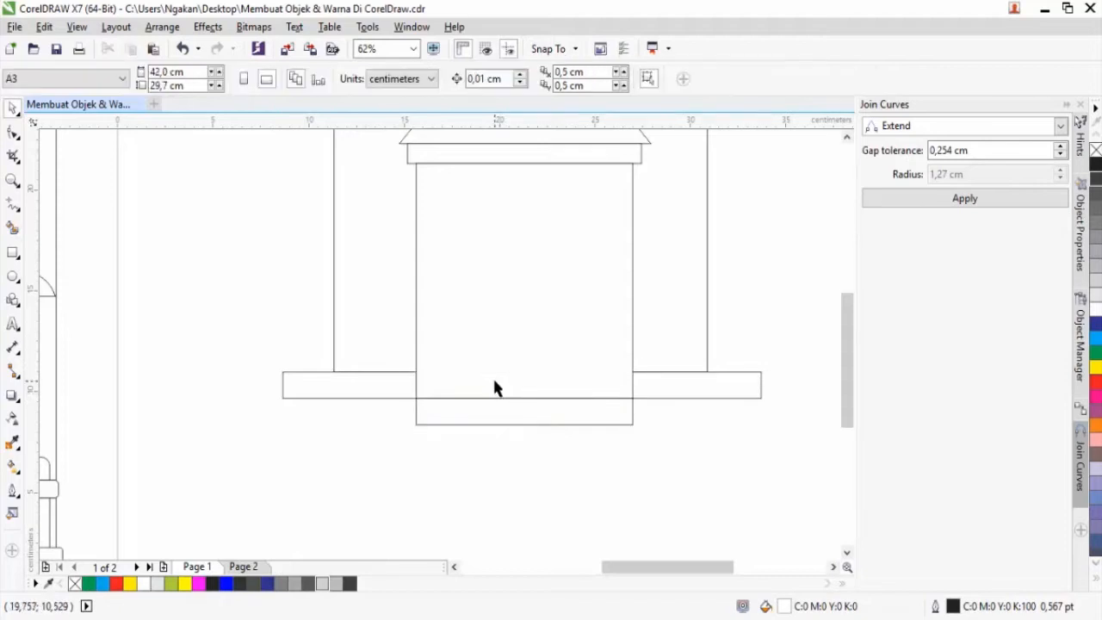
{"action": "left_click", "coordinate": [533, 426]}
{"action": "left_click_drag", "start_coordinate": [634, 410], "coordinate": [695, 413]}
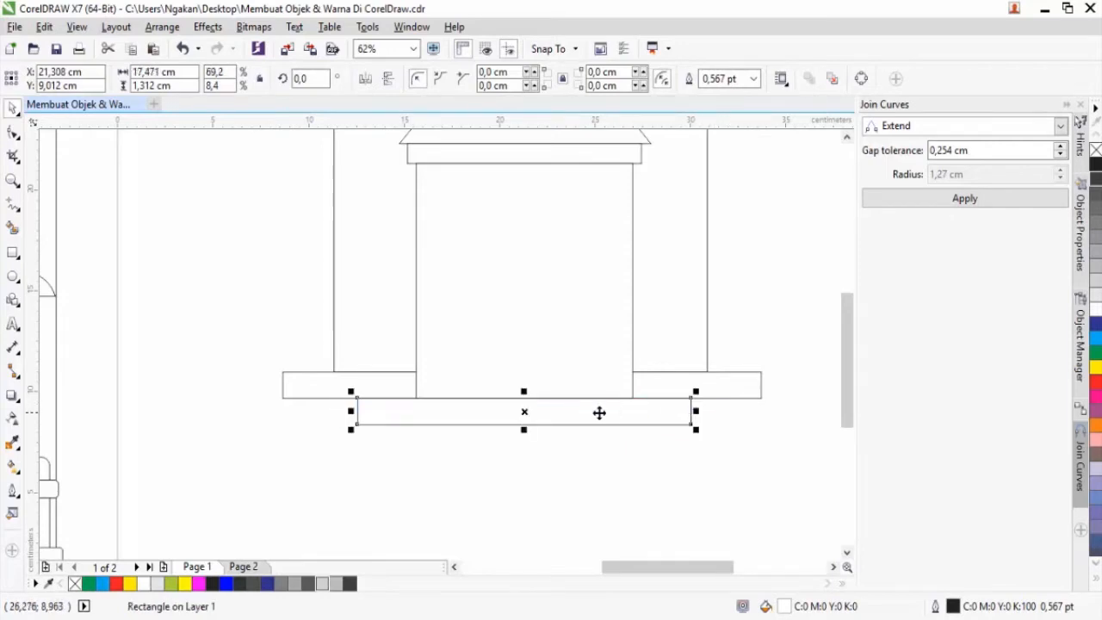
Step: Copy the step rectangle directly below itself and widen the copy evenly on both sides as the lower step
{"action": "left_click_drag", "start_coordinate": [502, 399], "coordinate": [504, 424]}
{"action": "left_click_drag", "start_coordinate": [698, 440], "coordinate": [733, 443]}
{"action": "left_click", "coordinate": [559, 469]}
{"action": "scroll", "coordinate": [559, 470], "scroll_direction": "down", "scroll_amount": 3}
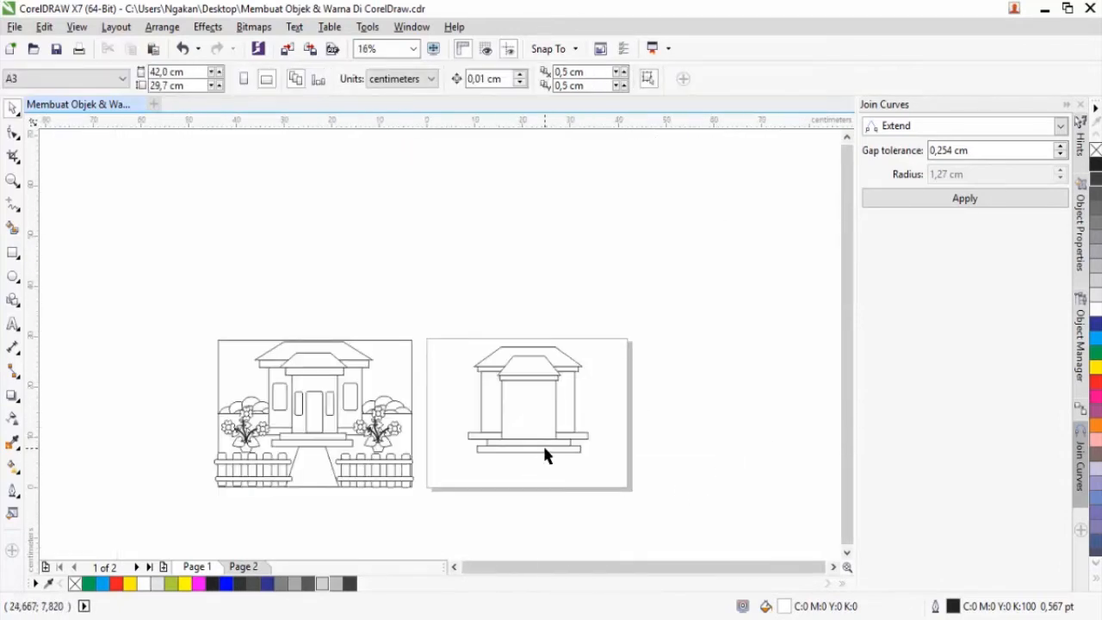
Step: Make a reduced copy of the porch wall as a door about 4 by 8.1 cm, centred at the wall's lower edge
{"action": "scroll", "coordinate": [545, 452], "scroll_direction": "up", "scroll_amount": 1}
{"action": "scroll", "coordinate": [515, 398], "scroll_direction": "up", "scroll_amount": 1}
{"action": "left_click", "coordinate": [509, 350]}
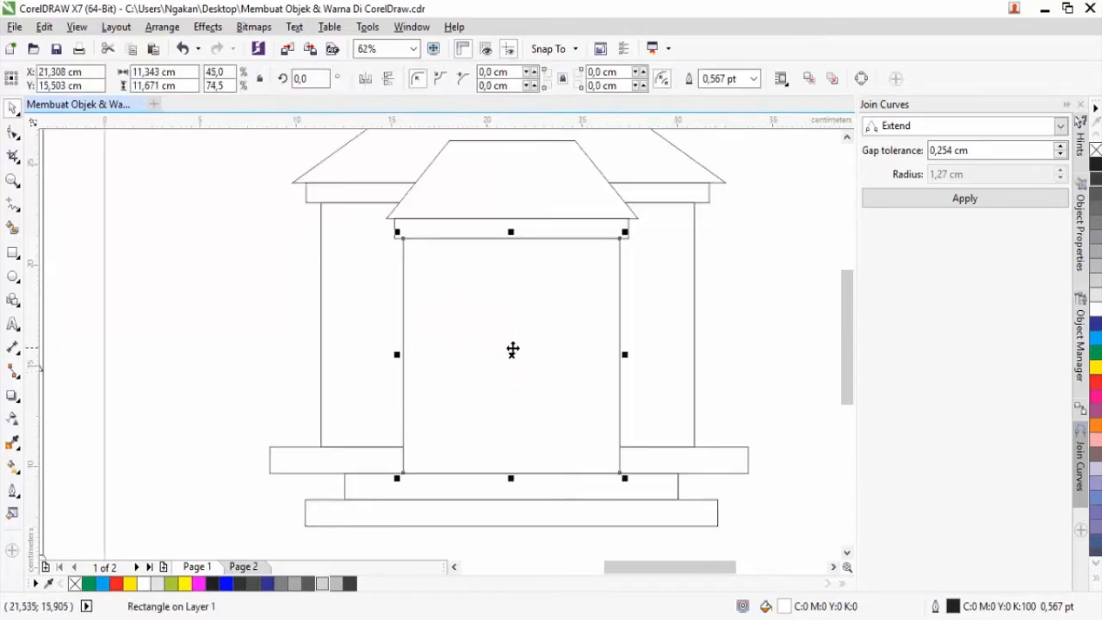
{"action": "left_click_drag", "start_coordinate": [394, 355], "coordinate": [465, 356]}
{"action": "left_click_drag", "start_coordinate": [511, 239], "coordinate": [512, 311]}
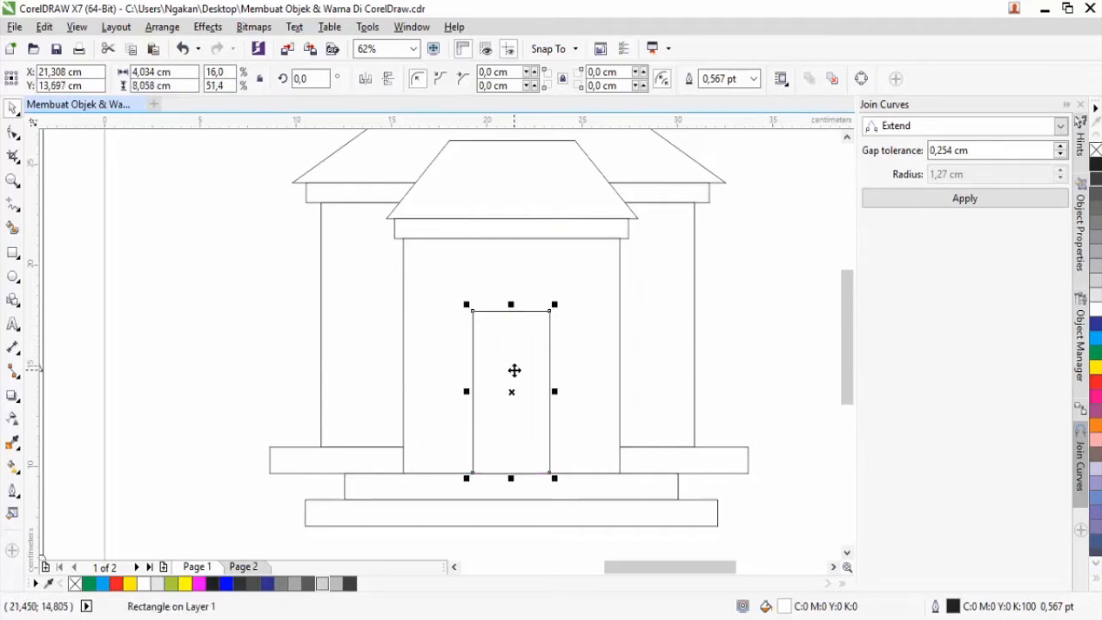
Step: Copy the door to its left and shrink the copy to a window about 1.8 by 3.6 cm near X 17.4, Y 15.5 cm
{"action": "scroll", "coordinate": [513, 365], "scroll_direction": "down", "scroll_amount": 2}
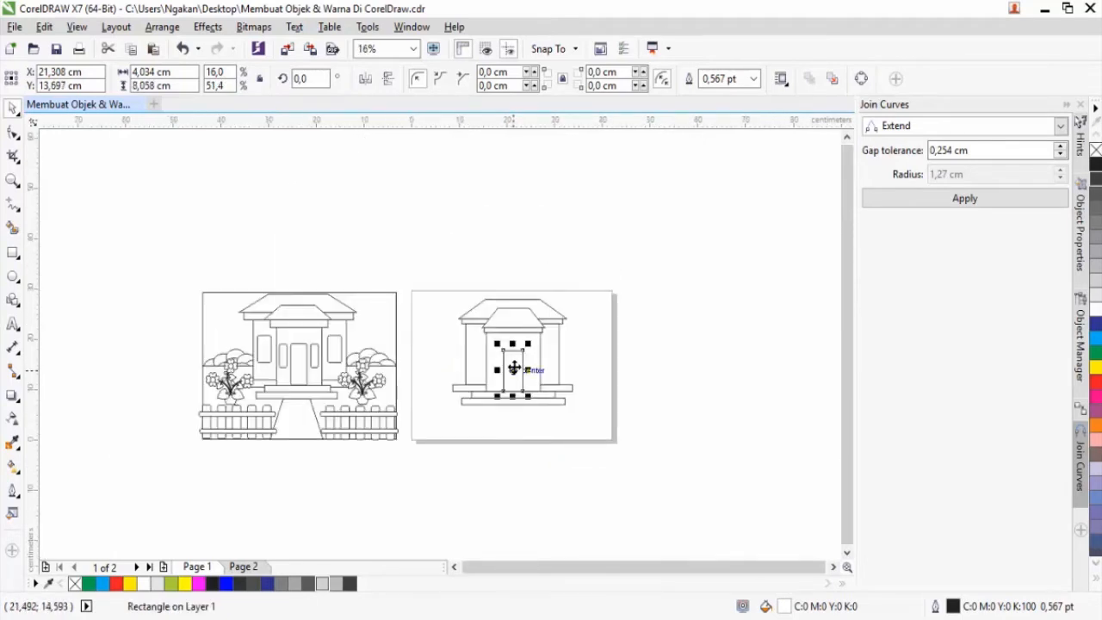
{"action": "scroll", "coordinate": [514, 369], "scroll_direction": "up", "scroll_amount": 1}
{"action": "scroll", "coordinate": [514, 368], "scroll_direction": "up", "scroll_amount": 1}
{"action": "scroll", "coordinate": [514, 369], "scroll_direction": "down", "scroll_amount": 1}
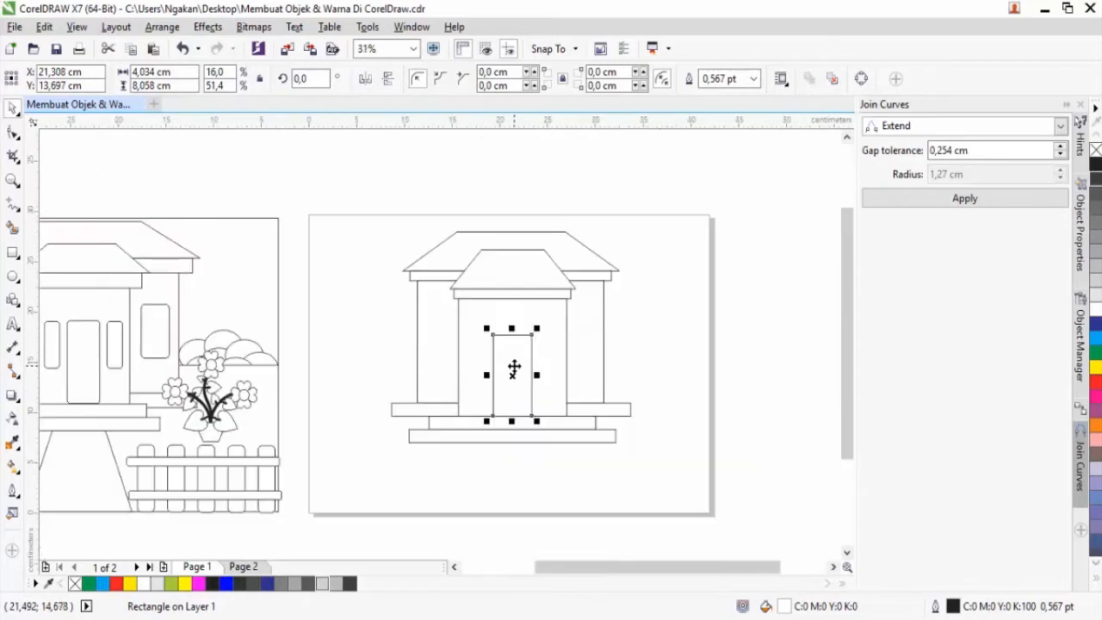
{"action": "scroll", "coordinate": [514, 367], "scroll_direction": "up", "scroll_amount": 1}
{"action": "scroll", "coordinate": [514, 366], "scroll_direction": "down", "scroll_amount": 1}
{"action": "scroll", "coordinate": [520, 375], "scroll_direction": "up", "scroll_amount": 1}
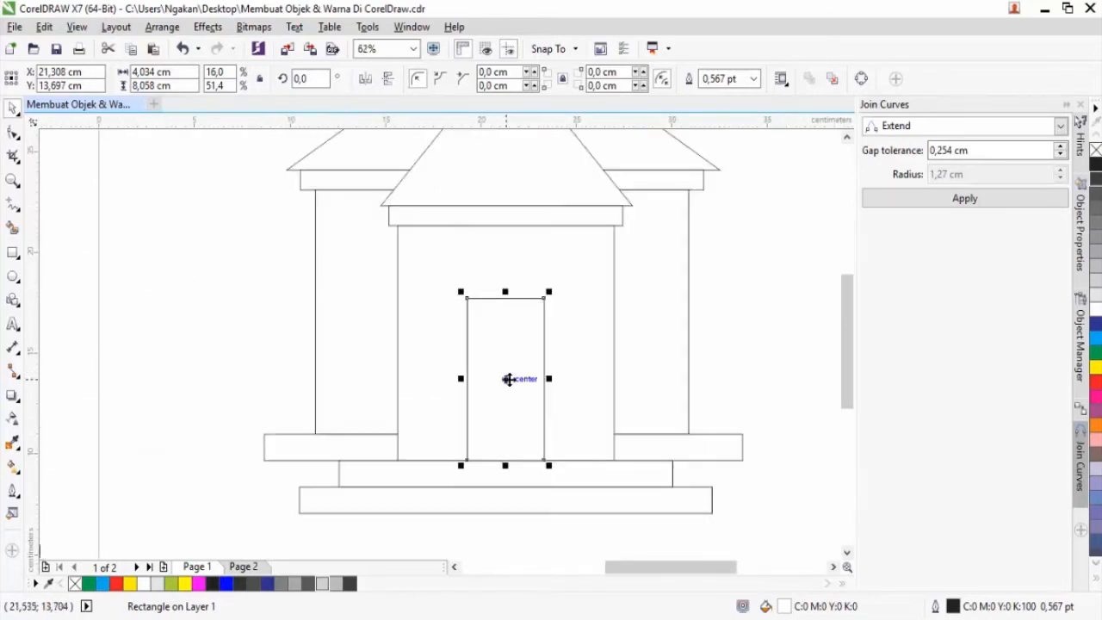
{"action": "left_click_drag", "start_coordinate": [508, 379], "coordinate": [425, 383]}
{"action": "left_click_drag", "start_coordinate": [380, 465], "coordinate": [407, 415]}
{"action": "left_click_drag", "start_coordinate": [425, 379], "coordinate": [432, 345]}
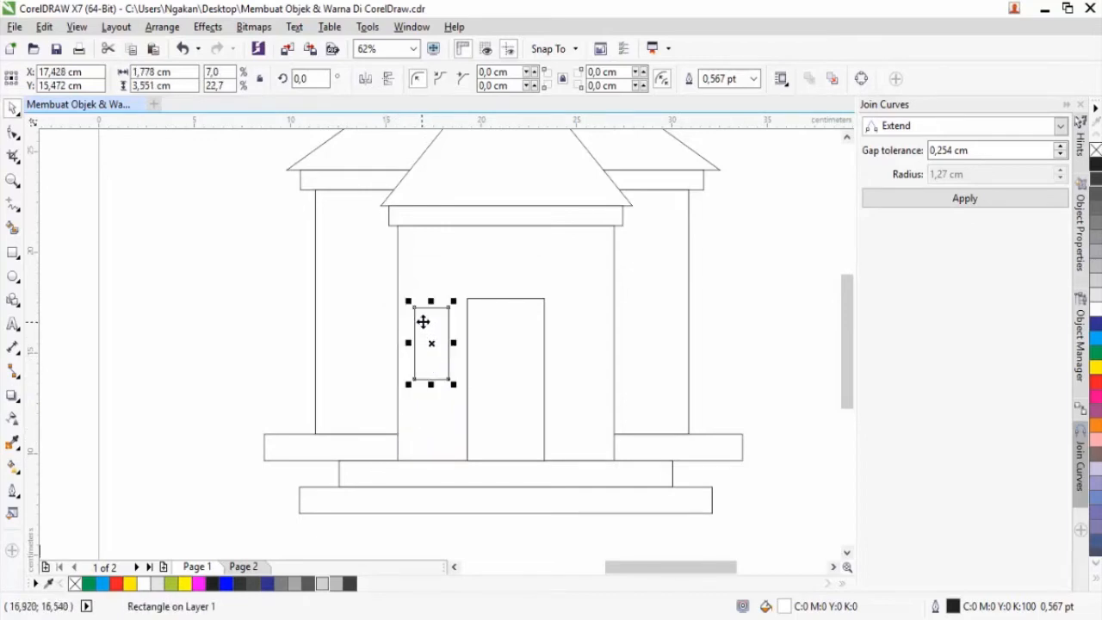
Step: Round all corners of the small porch window to a radius of about 0.35 cm with the Shape tool
{"action": "scroll", "coordinate": [426, 320], "scroll_direction": "up", "scroll_amount": 2}
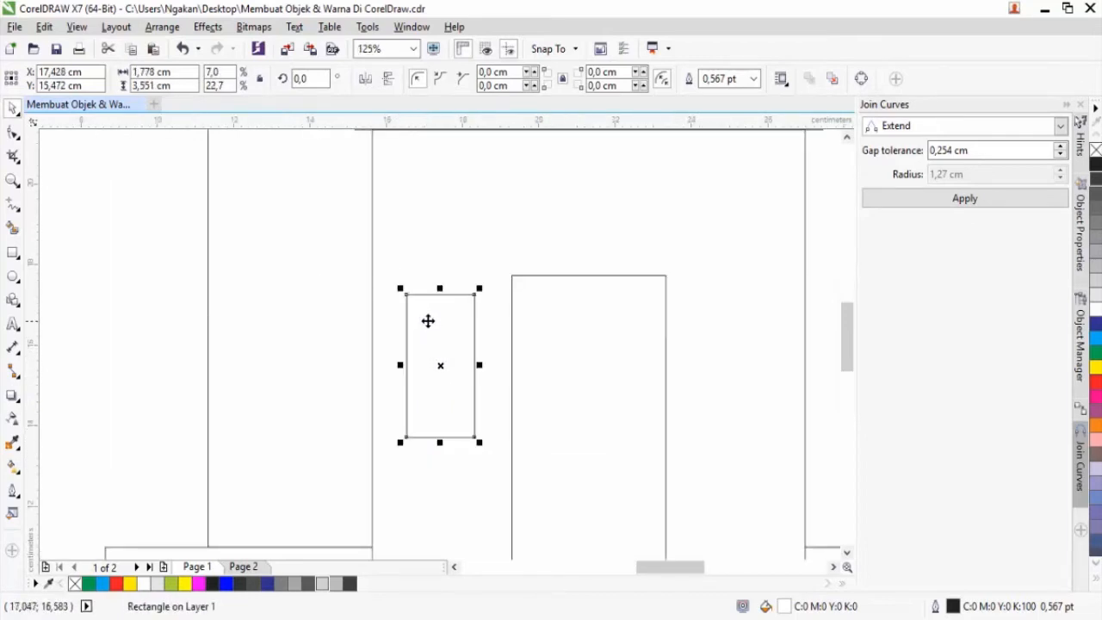
{"action": "left_click", "coordinate": [14, 135]}
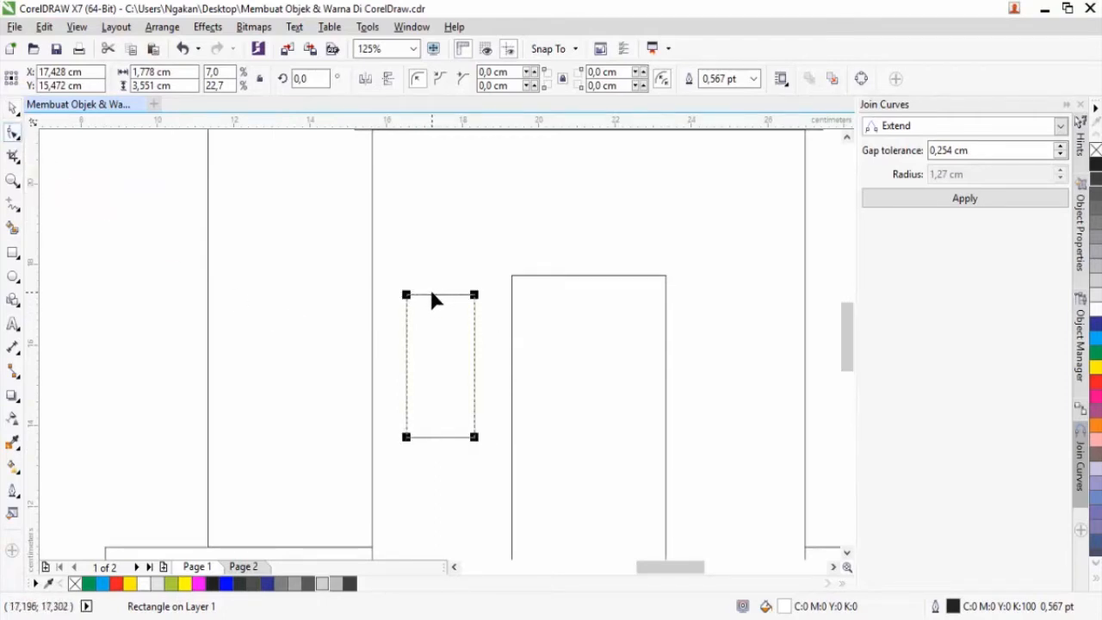
{"action": "scroll", "coordinate": [430, 295], "scroll_direction": "up", "scroll_amount": 2}
{"action": "scroll", "coordinate": [397, 301], "scroll_direction": "down", "scroll_amount": 2}
{"action": "mouse_move", "coordinate": [398, 301]}
{"action": "left_mouse_down"}
{"action": "mouse_move", "coordinate": [406, 308]}
{"action": "mouse_move", "coordinate": [402, 300]}
{"action": "left_mouse_up"}
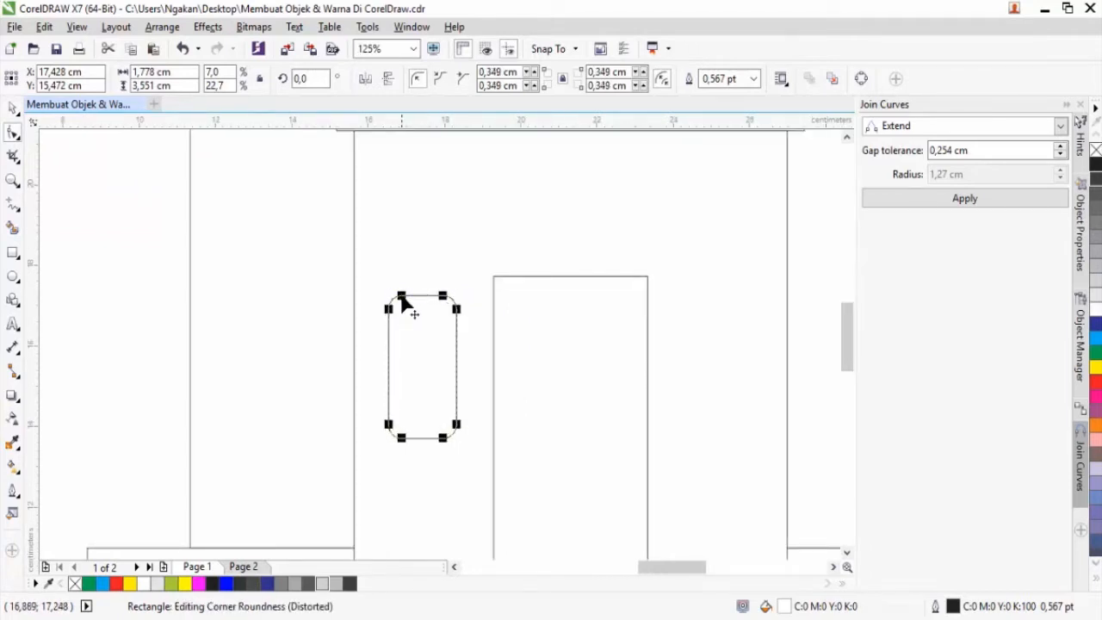
{"action": "left_click", "coordinate": [13, 107]}
{"action": "scroll", "coordinate": [439, 377], "scroll_direction": "down", "scroll_amount": 2}
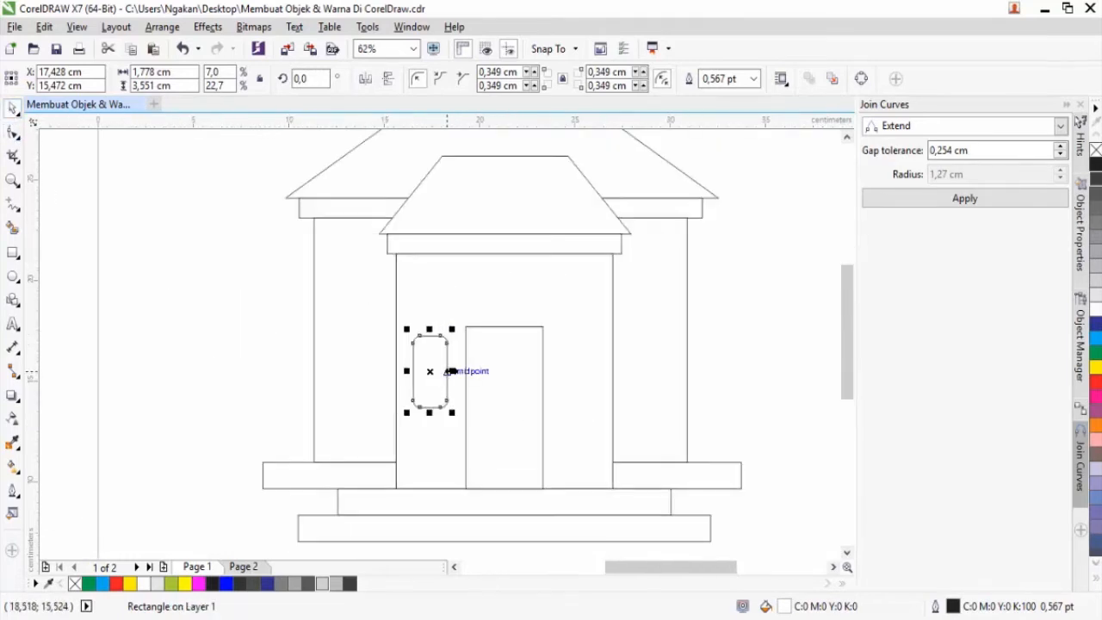
Step: Copy the rounded window horizontally to the other side of the door, at about X 25 cm
{"action": "left_click", "coordinate": [428, 371]}
{"action": "left_click", "coordinate": [435, 373]}
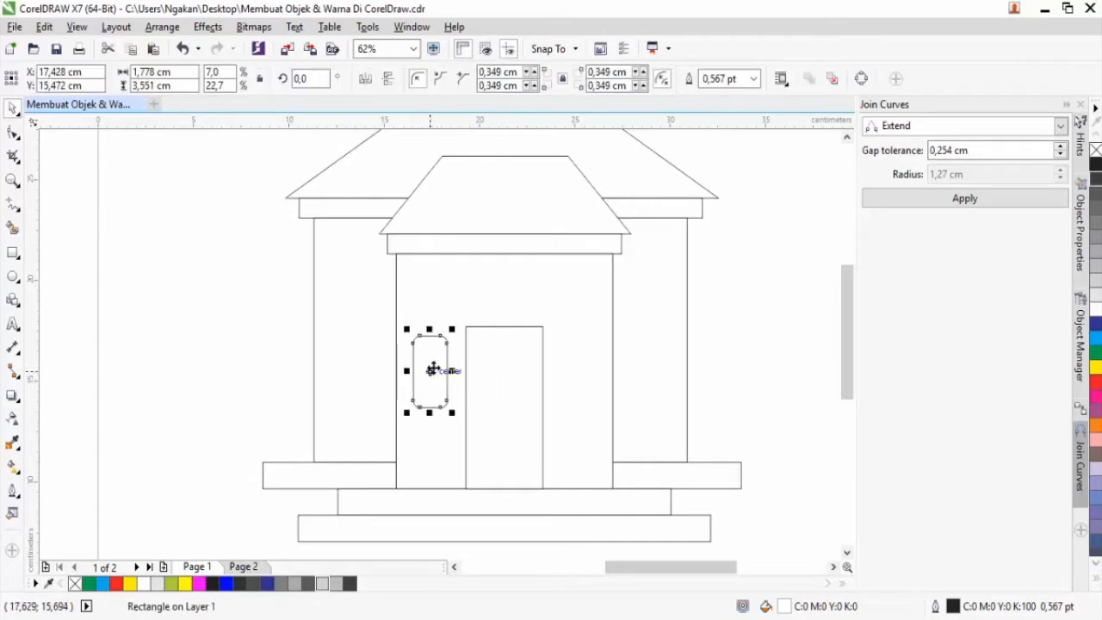
{"action": "left_click_drag", "start_coordinate": [431, 370], "coordinate": [576, 376]}
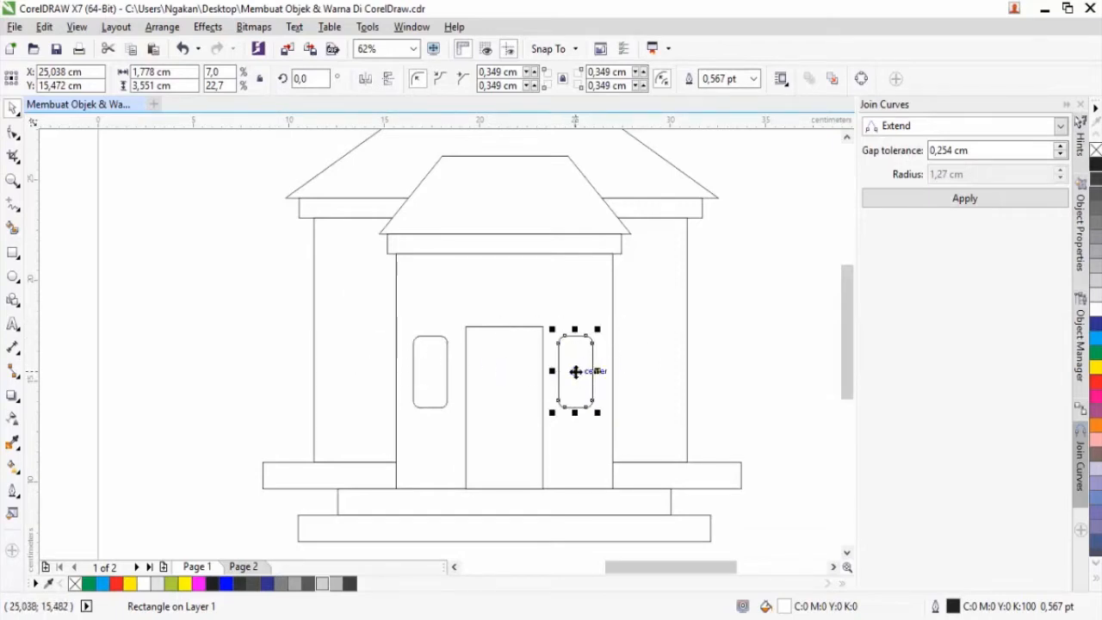
Step: Copy the porch window onto the right side wall and enlarge the copy to about 2.3 by 4.6 cm
{"action": "left_click_drag", "start_coordinate": [575, 372], "coordinate": [686, 322]}
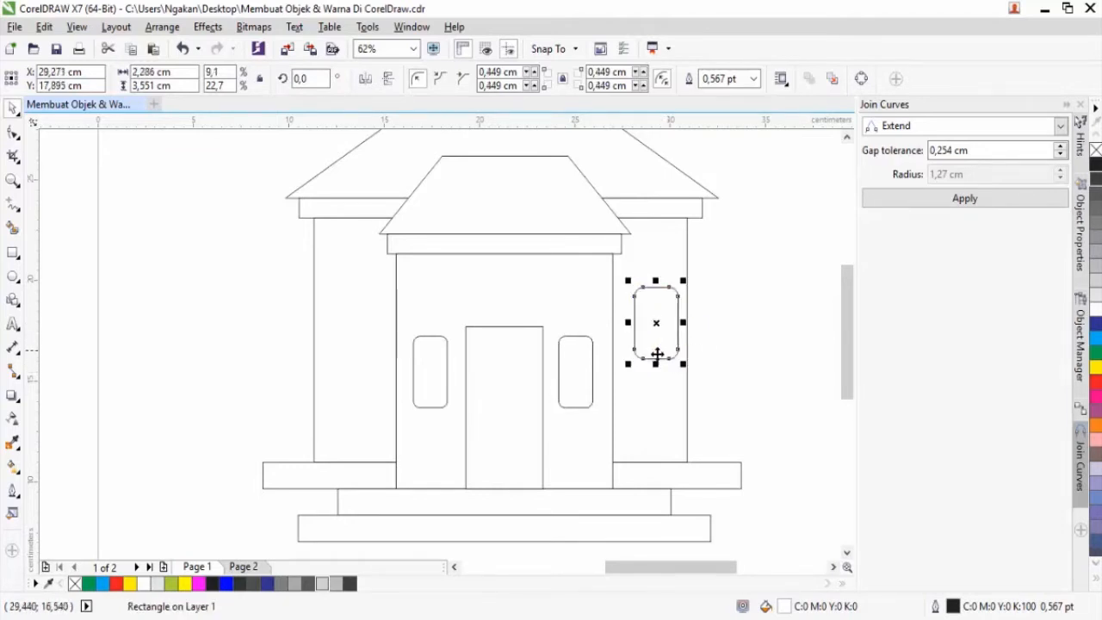
{"action": "left_click_drag", "start_coordinate": [657, 367], "coordinate": [659, 385]}
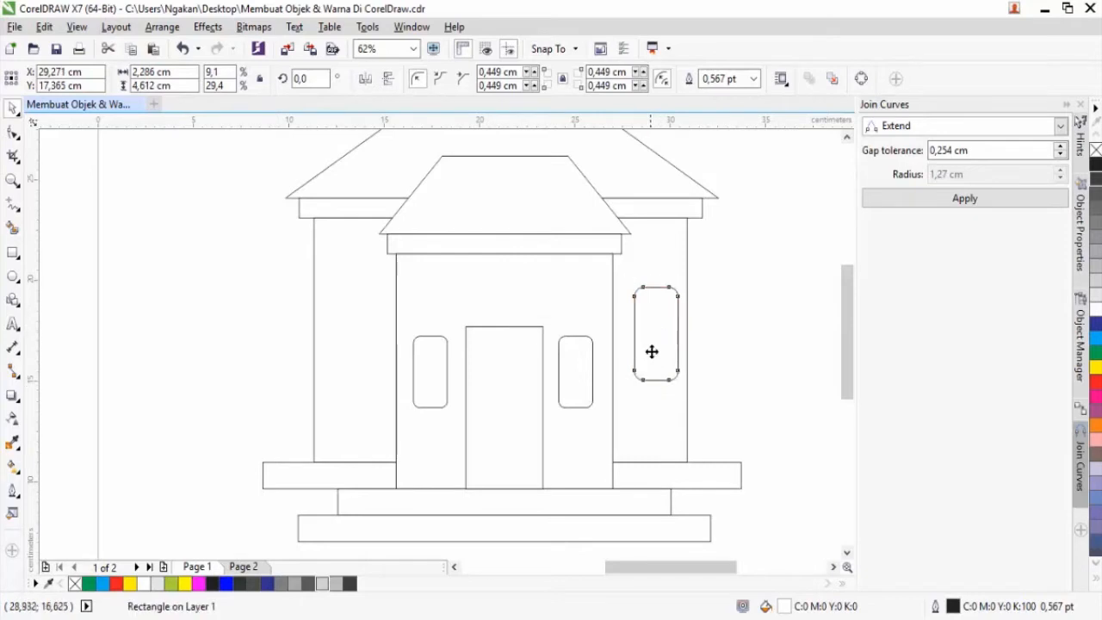
{"action": "left_click", "coordinate": [60, 209]}
Step: Copy the large side window horizontally onto the left side wall
{"action": "left_click", "coordinate": [654, 335]}
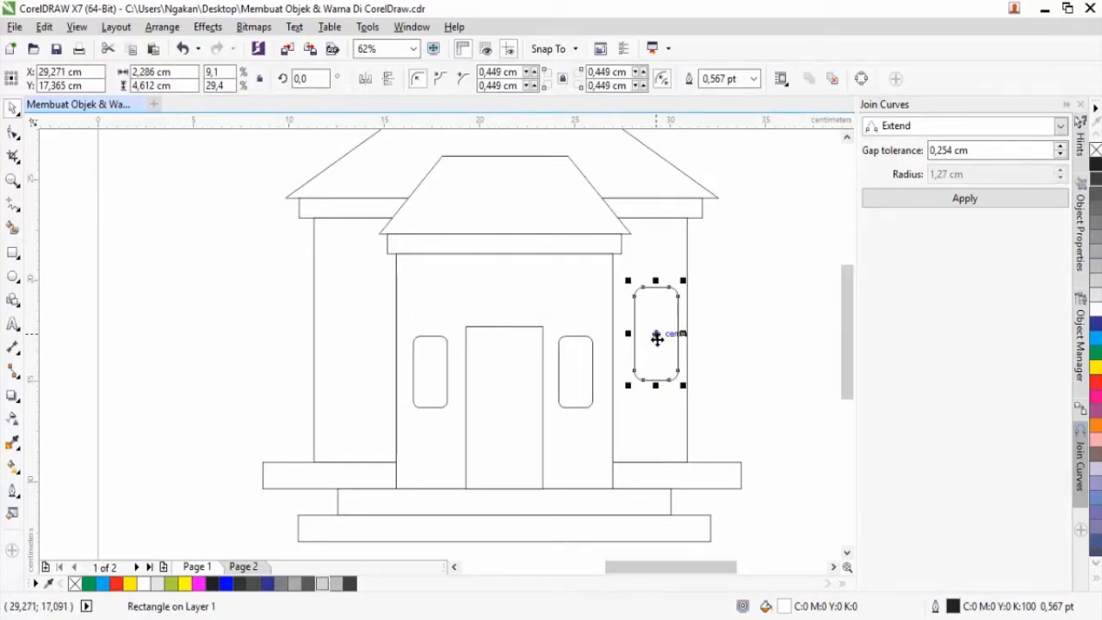
{"action": "left_click_drag", "start_coordinate": [658, 339], "coordinate": [352, 340]}
{"action": "left_click", "coordinate": [280, 339]}
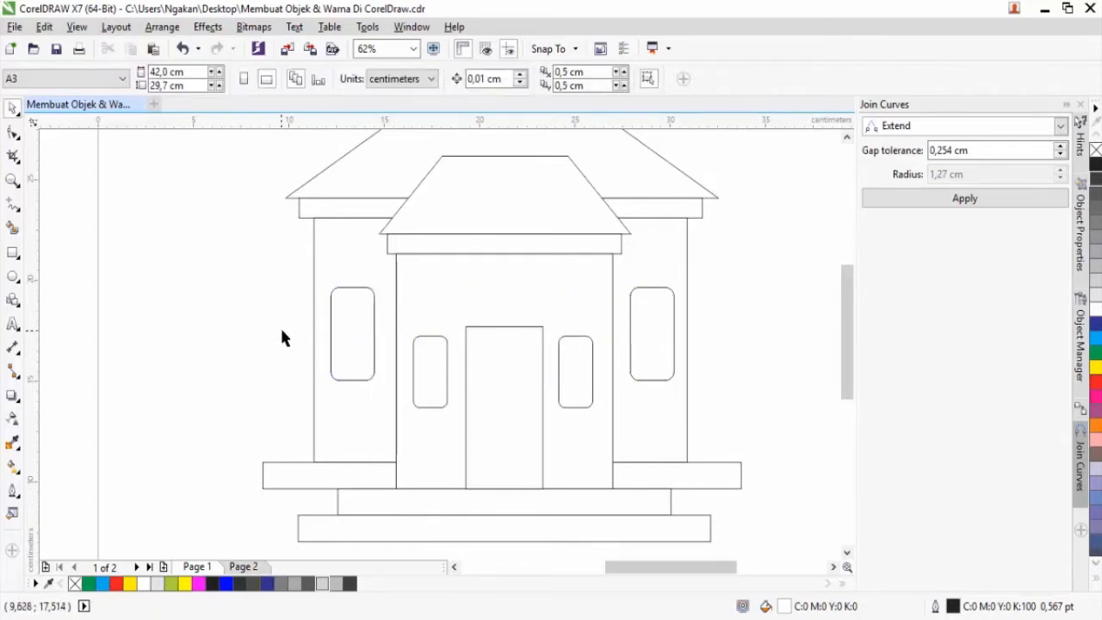
Step: Copy the porch roof trapezoid to the page's lower left, shrink it to about 4 by 2.5 cm and flip it vertically as a flower pot
{"action": "scroll", "coordinate": [362, 346], "scroll_direction": "down", "scroll_amount": 2}
{"action": "scroll", "coordinate": [381, 365], "scroll_direction": "down", "scroll_amount": 1}
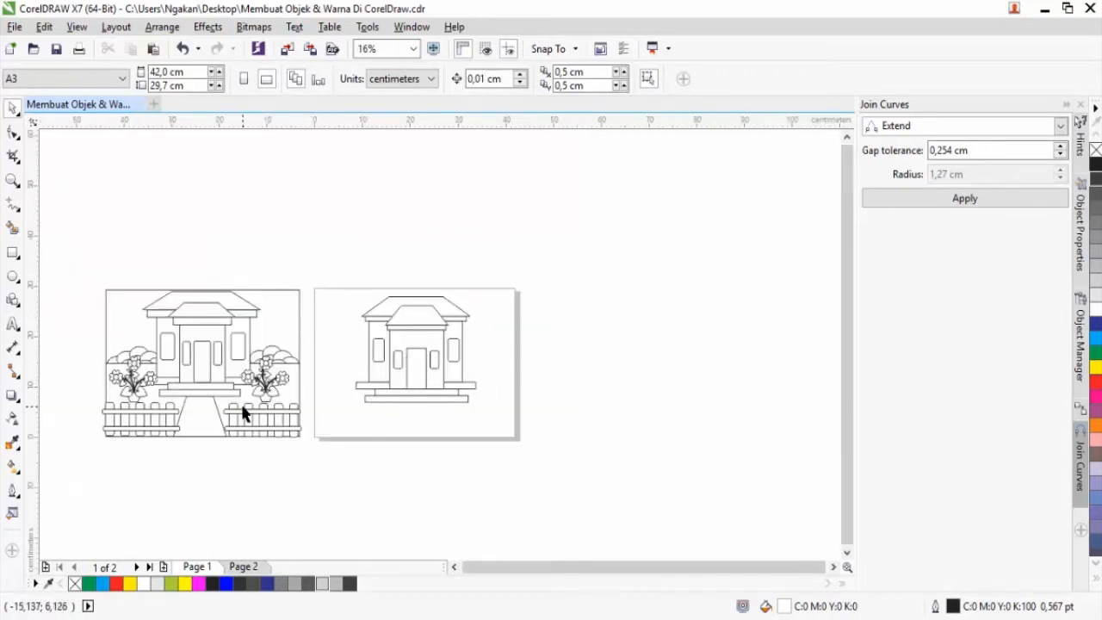
{"action": "scroll", "coordinate": [254, 420], "scroll_direction": "up", "scroll_amount": 1}
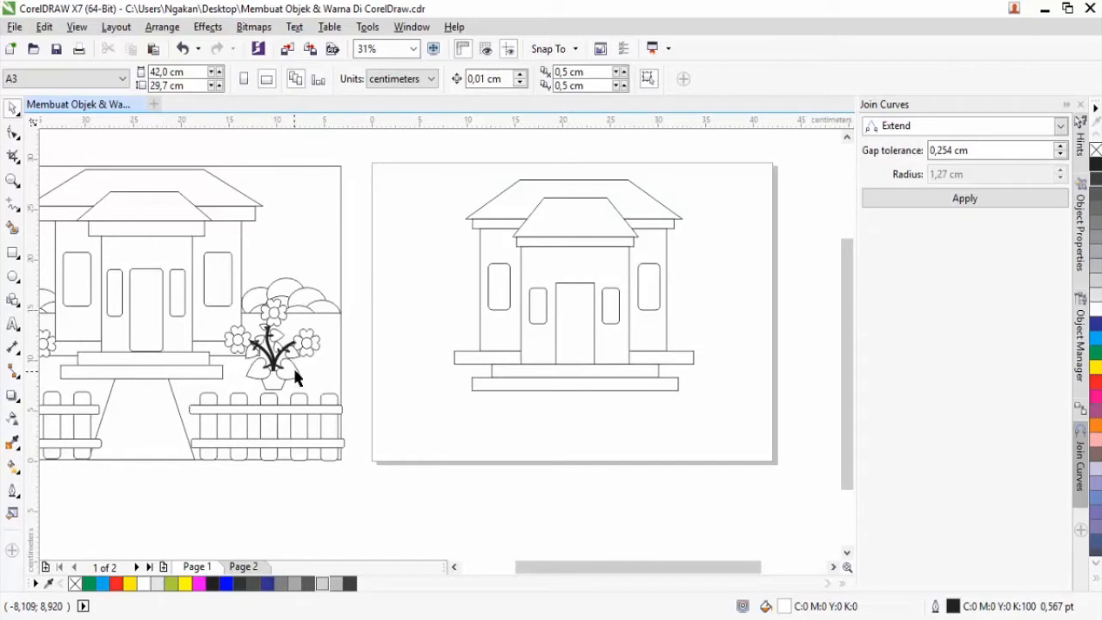
{"action": "left_click", "coordinate": [541, 247]}
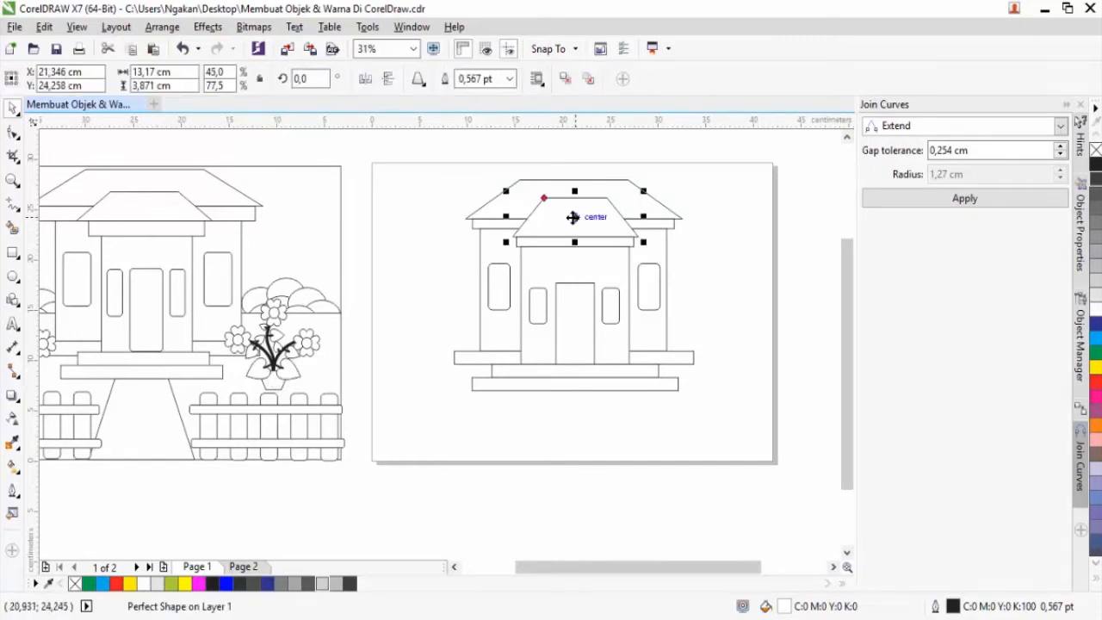
{"action": "left_click_drag", "start_coordinate": [570, 216], "coordinate": [462, 431]}
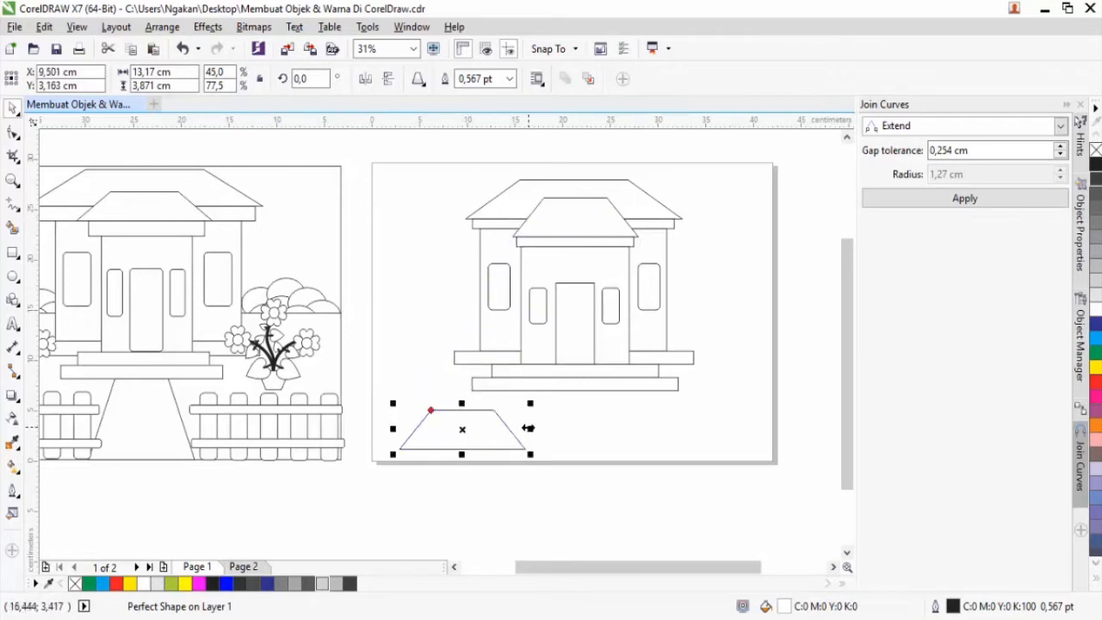
{"action": "left_click_drag", "start_coordinate": [529, 450], "coordinate": [489, 441]}
{"action": "scroll", "coordinate": [413, 423], "scroll_direction": "down", "scroll_amount": 2}
{"action": "scroll", "coordinate": [440, 437], "scroll_direction": "up", "scroll_amount": 2}
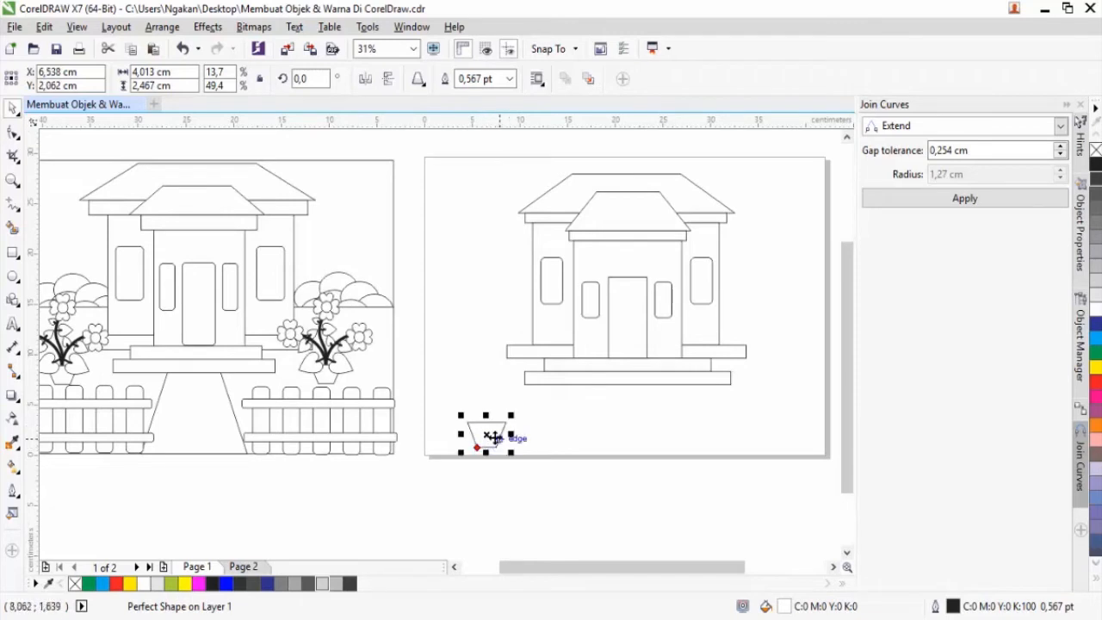
Step: Move the flower pot just below the page and draw a Basic Shapes heart about 3.5 by 3.2 cm above it
{"action": "left_click_drag", "start_coordinate": [496, 440], "coordinate": [515, 495]}
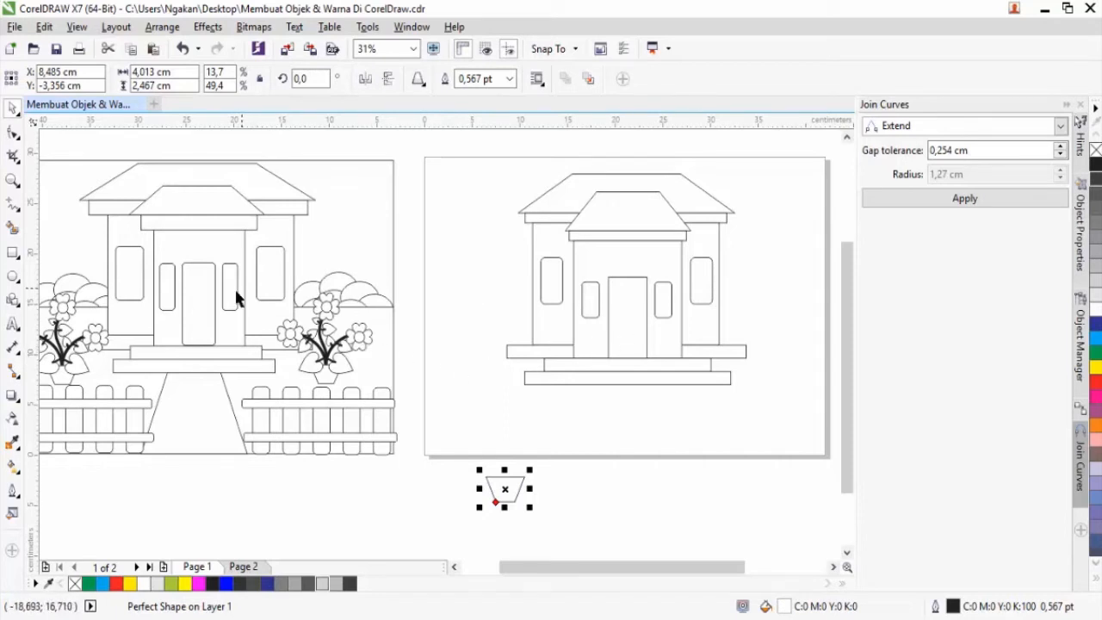
{"action": "left_click", "coordinate": [13, 298]}
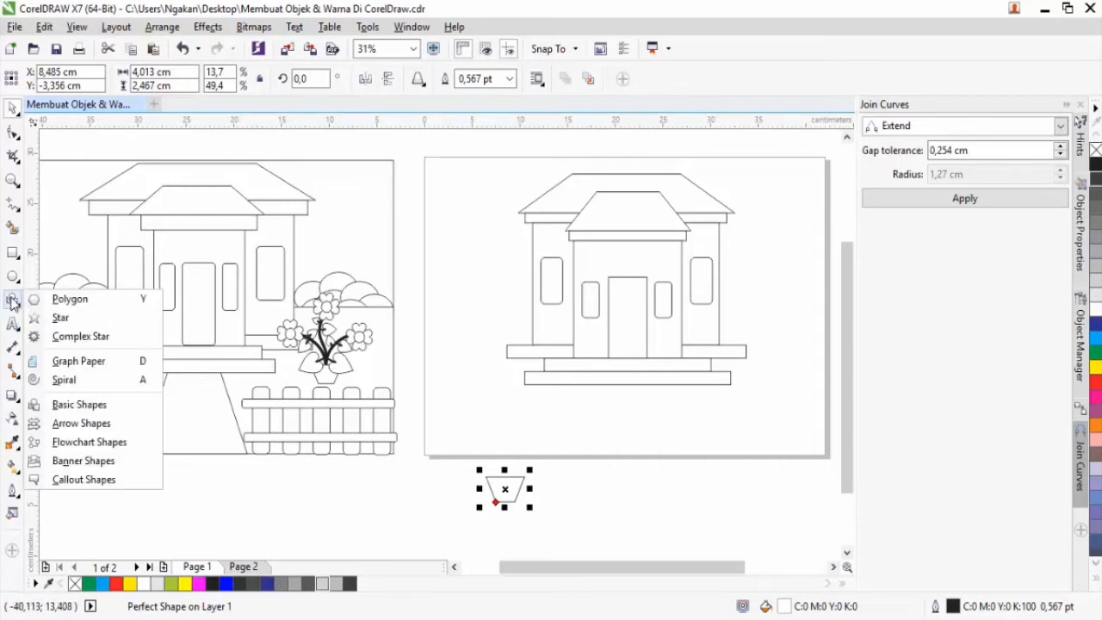
{"action": "left_click", "coordinate": [76, 404]}
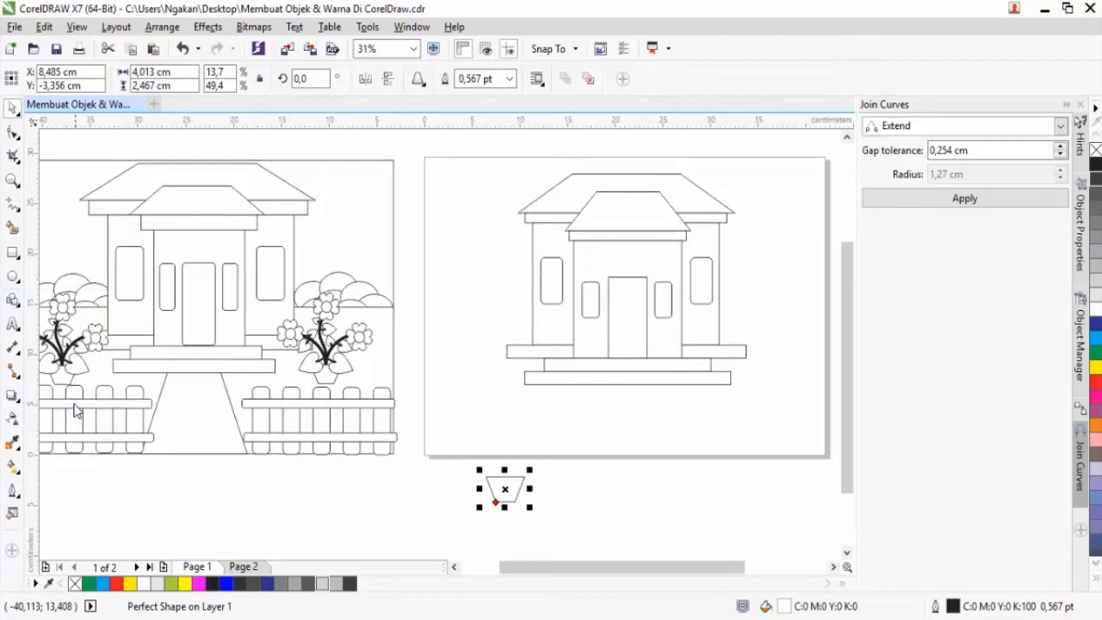
{"action": "left_click", "coordinate": [419, 78]}
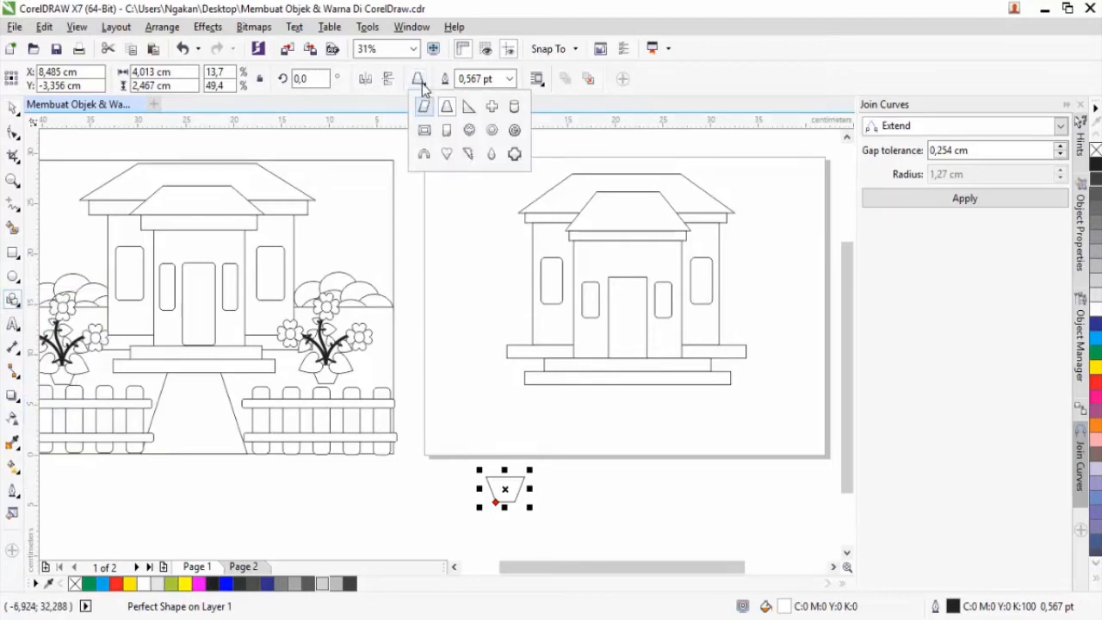
{"action": "left_click", "coordinate": [447, 156]}
{"action": "scroll", "coordinate": [557, 472], "scroll_direction": "up", "scroll_amount": 1}
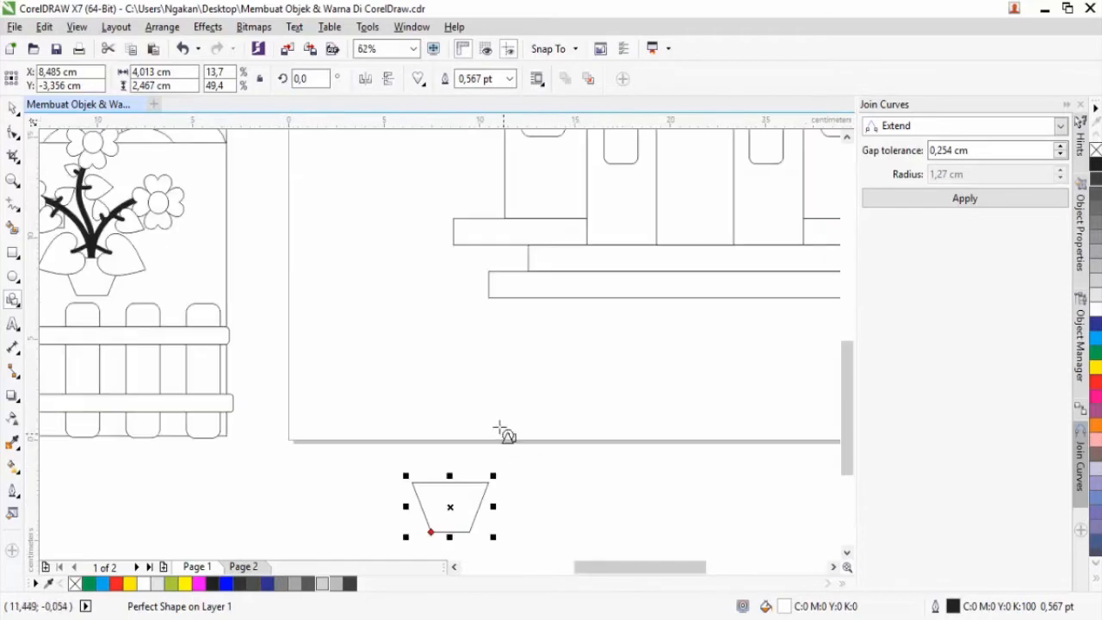
{"action": "left_click_drag", "start_coordinate": [424, 349], "coordinate": [461, 385]}
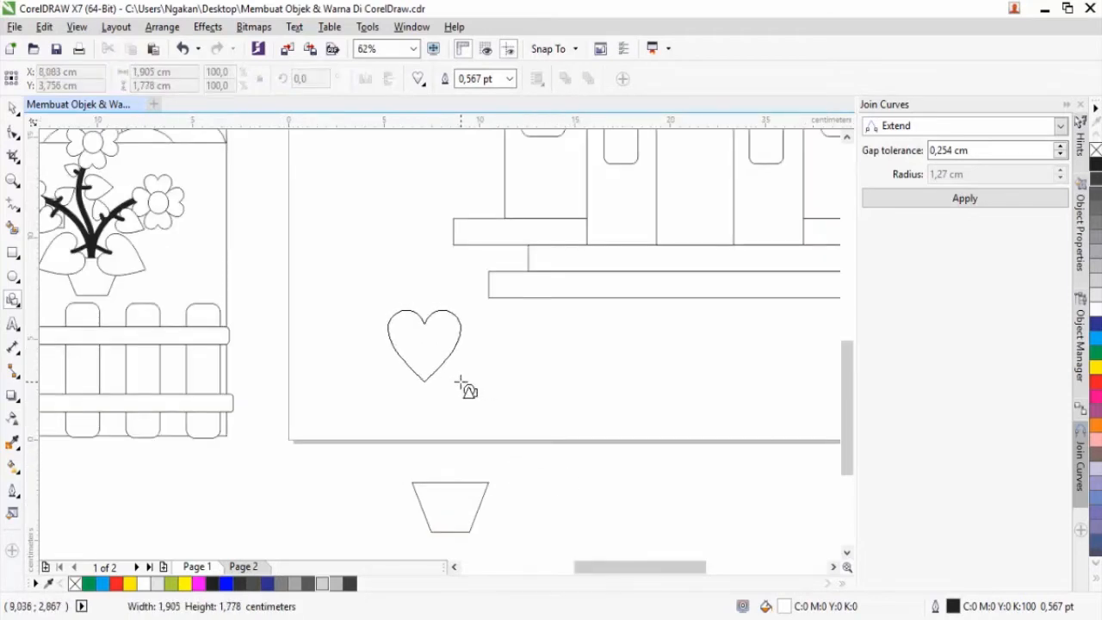
{"action": "left_click_drag", "start_coordinate": [462, 383], "coordinate": [462, 387]}
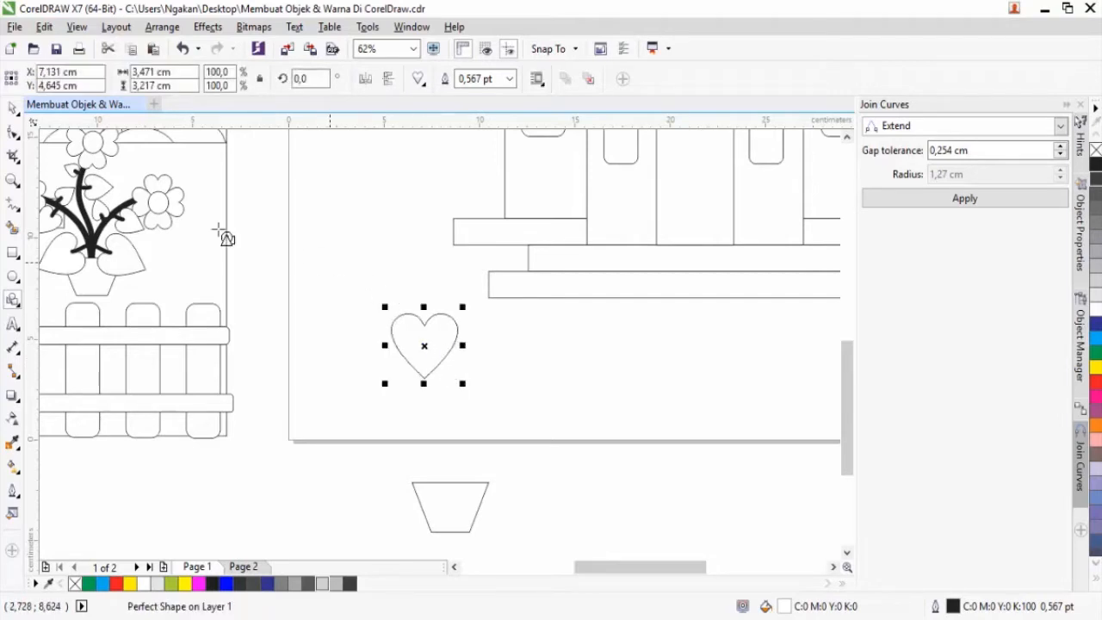
Step: Set the heart's rotation centre at its lower tip and rotate copies around it in 90° steps to form a four-petal flower
{"action": "left_click", "coordinate": [13, 110]}
{"action": "left_click", "coordinate": [422, 346]}
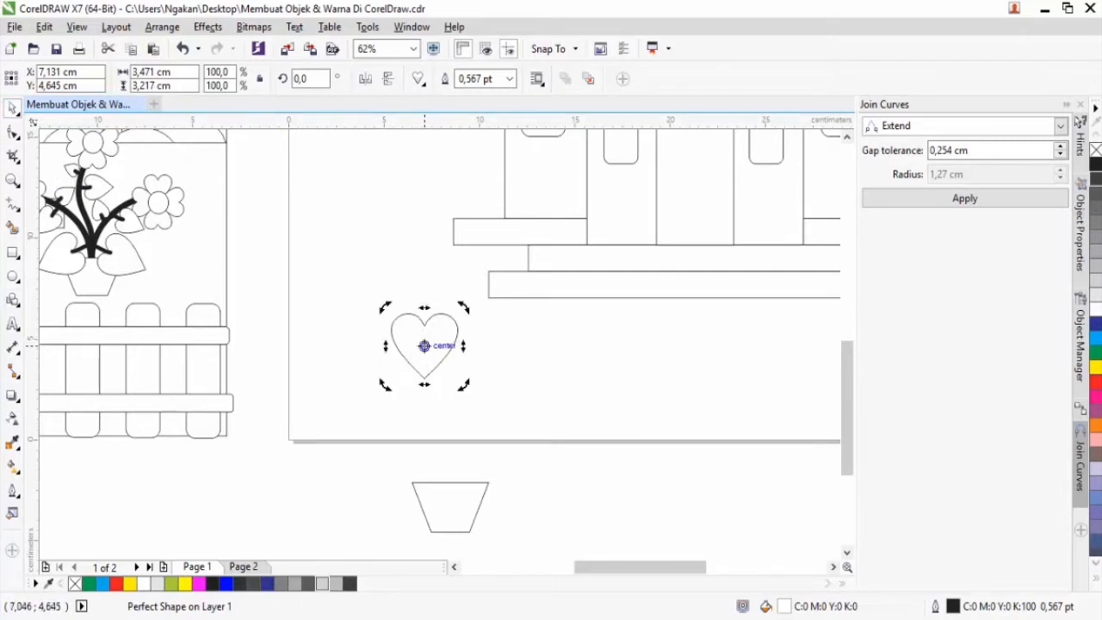
{"action": "left_click_drag", "start_coordinate": [424, 345], "coordinate": [424, 379]}
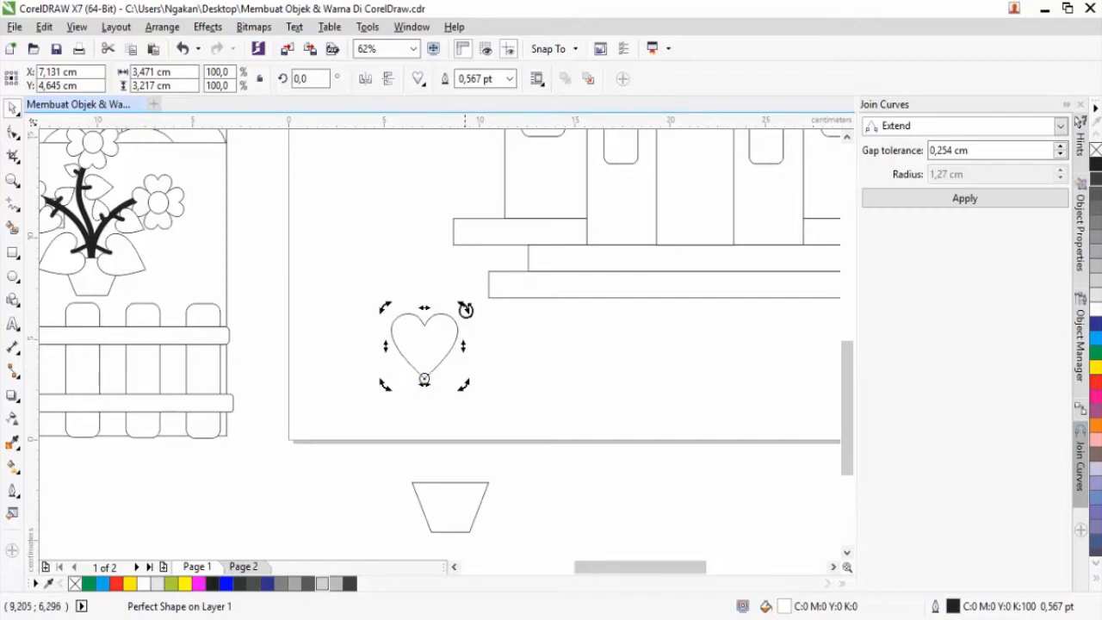
{"action": "left_click_drag", "start_coordinate": [465, 307], "coordinate": [399, 449]}
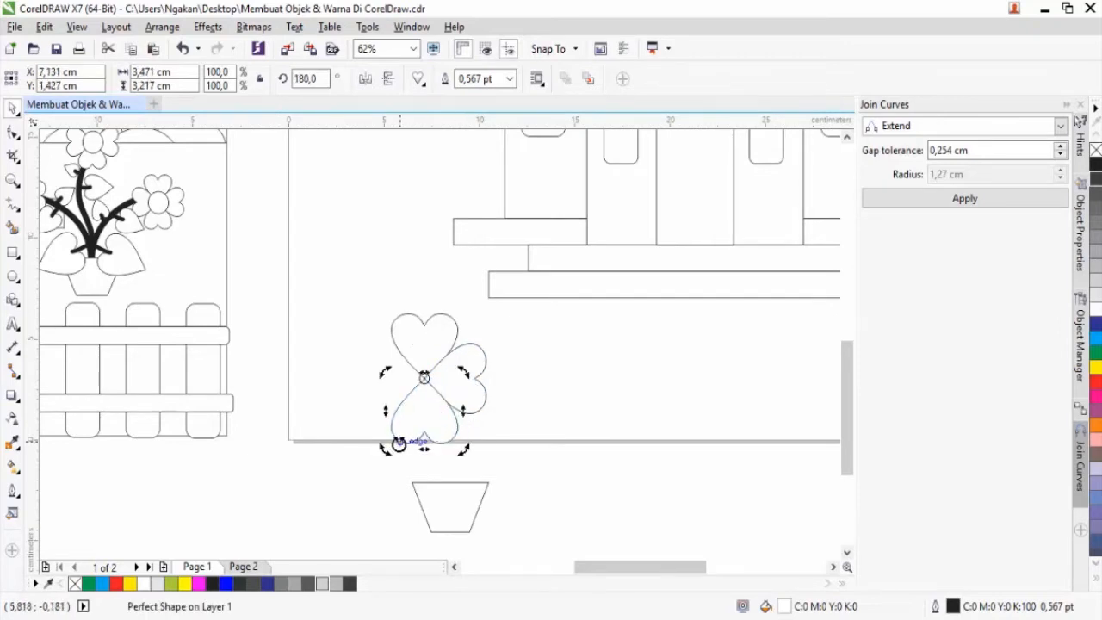
{"action": "left_click_drag", "start_coordinate": [387, 452], "coordinate": [345, 344]}
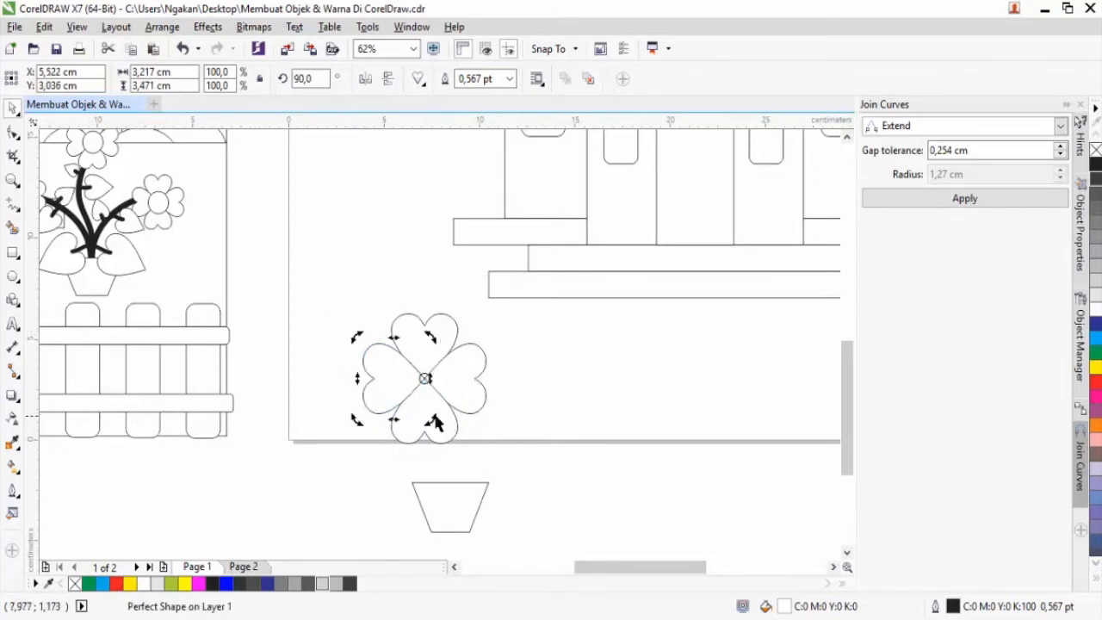
{"action": "left_click", "coordinate": [521, 371]}
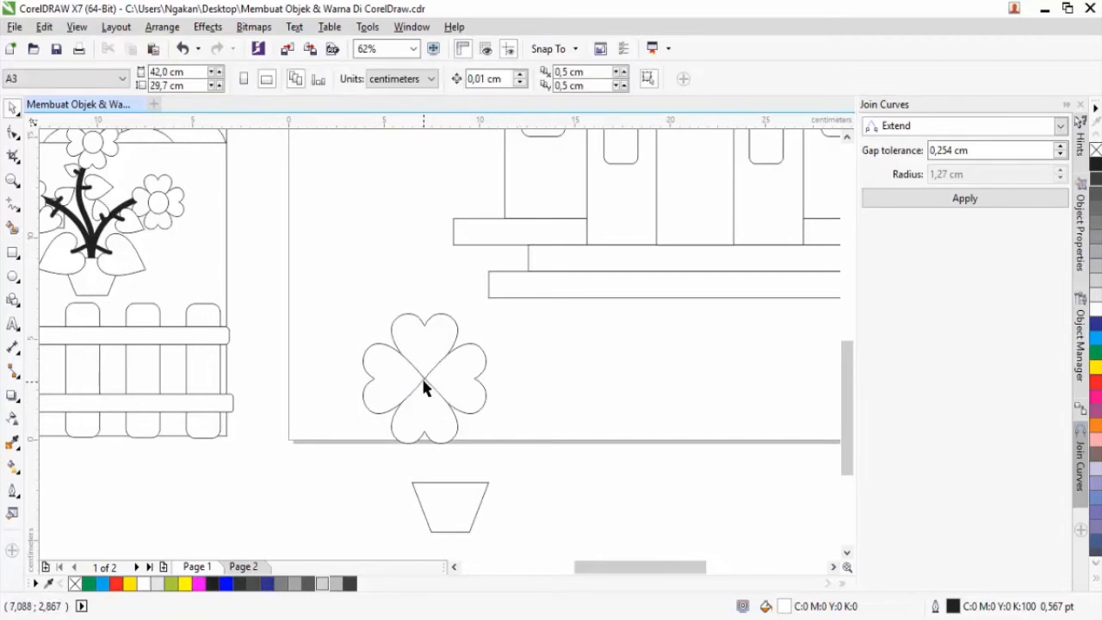
Step: Draw a circle, centre it on the point where the petals meet and enlarge it to about 2.1 cm in diameter
{"action": "left_click", "coordinate": [13, 277]}
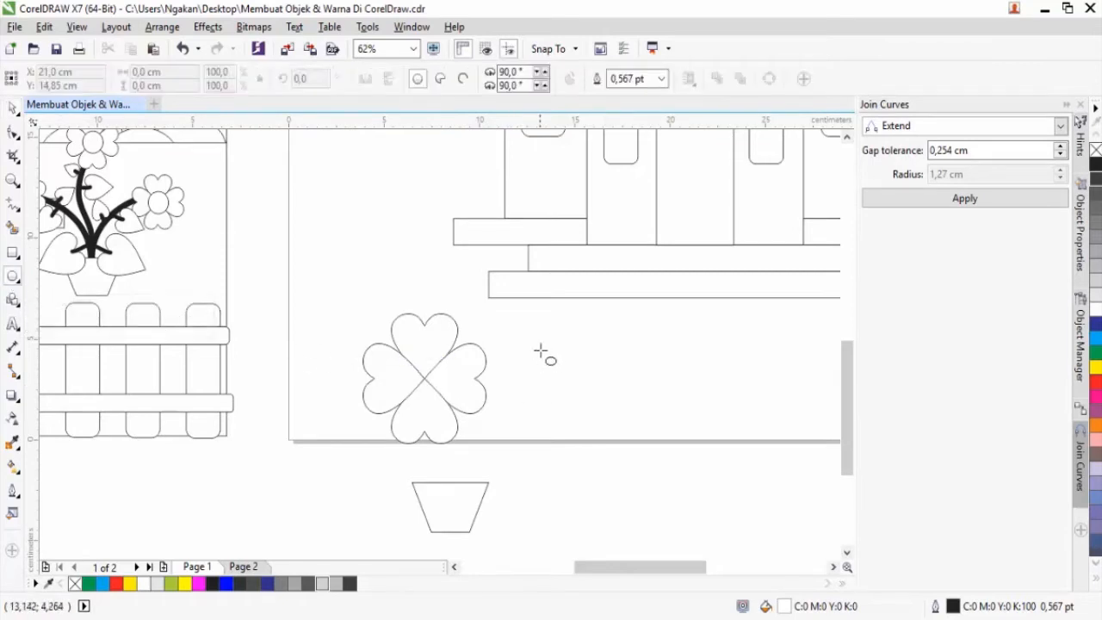
{"action": "left_click_drag", "start_coordinate": [541, 343], "coordinate": [583, 385]}
{"action": "left_click", "coordinate": [13, 109]}
{"action": "left_click_drag", "start_coordinate": [561, 368], "coordinate": [452, 350]}
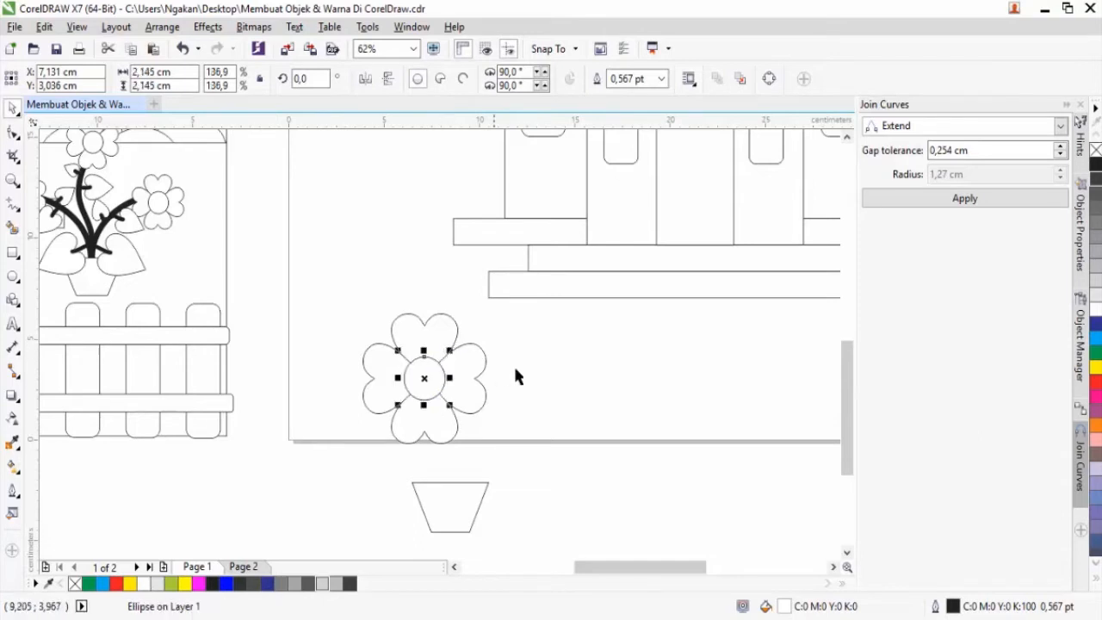
Step: Shrink the whole flower to about 2.3 cm across and copy it to make three flowers spread above the pot
{"action": "left_click_drag", "start_coordinate": [345, 292], "coordinate": [502, 448]}
{"action": "left_click_drag", "start_coordinate": [490, 307], "coordinate": [454, 353]}
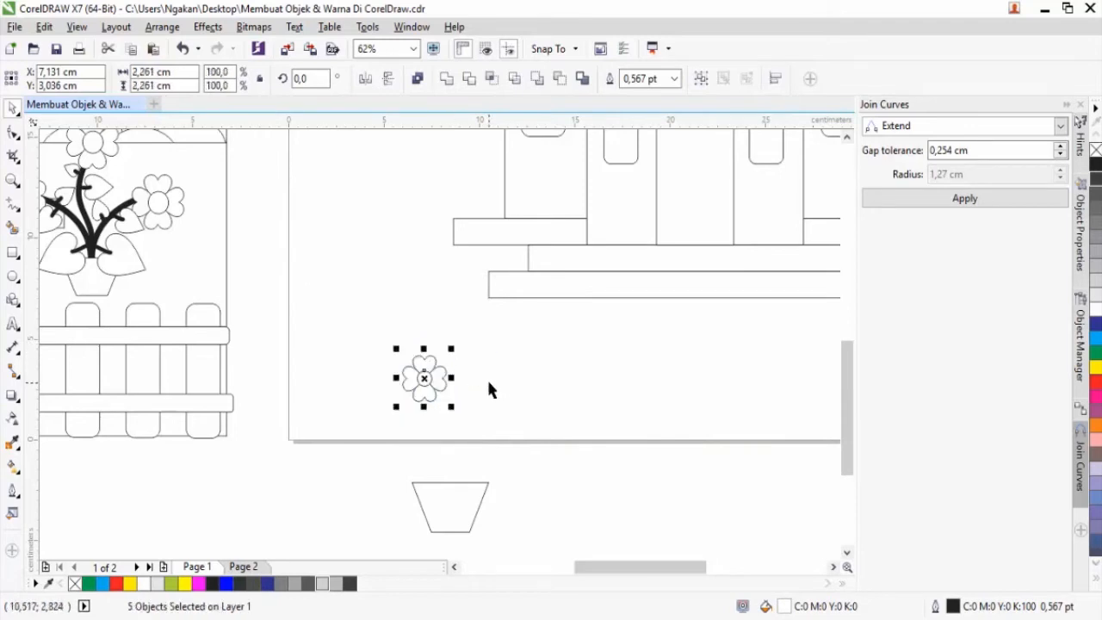
{"action": "left_click", "coordinate": [486, 377]}
{"action": "left_click", "coordinate": [422, 377]}
{"action": "left_click_drag", "start_coordinate": [422, 377], "coordinate": [377, 410]}
{"action": "left_click_drag", "start_coordinate": [420, 329], "coordinate": [491, 413]}
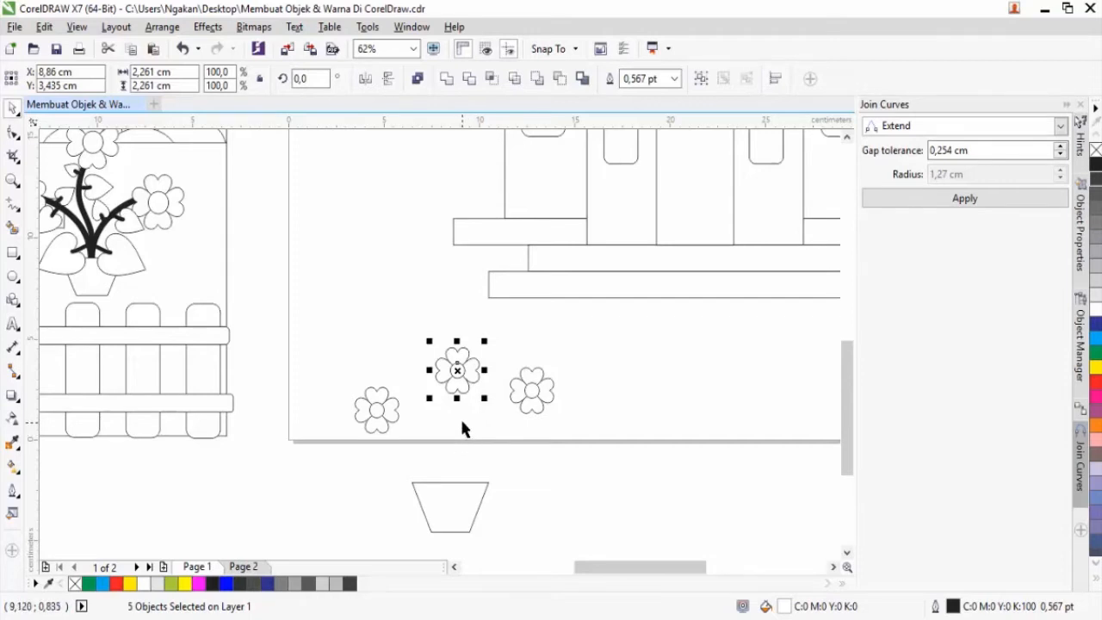
Step: Draw a vertical stem line about 4.4 cm long from the middle of the pot's rim up to the middle flower
{"action": "left_click", "coordinate": [14, 211]}
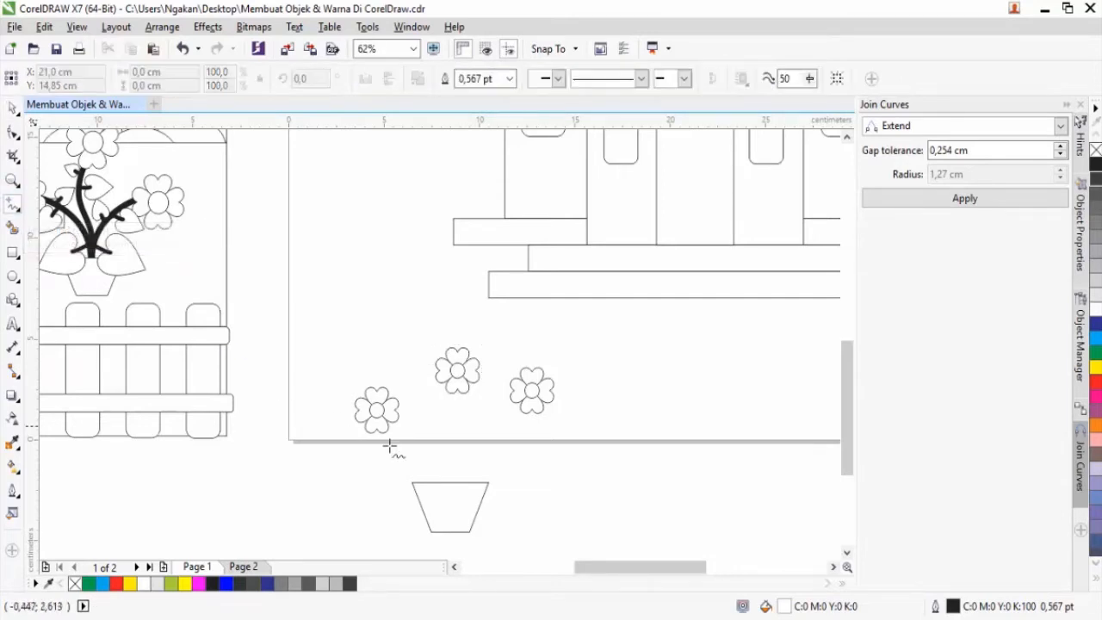
{"action": "left_click", "coordinate": [449, 475]}
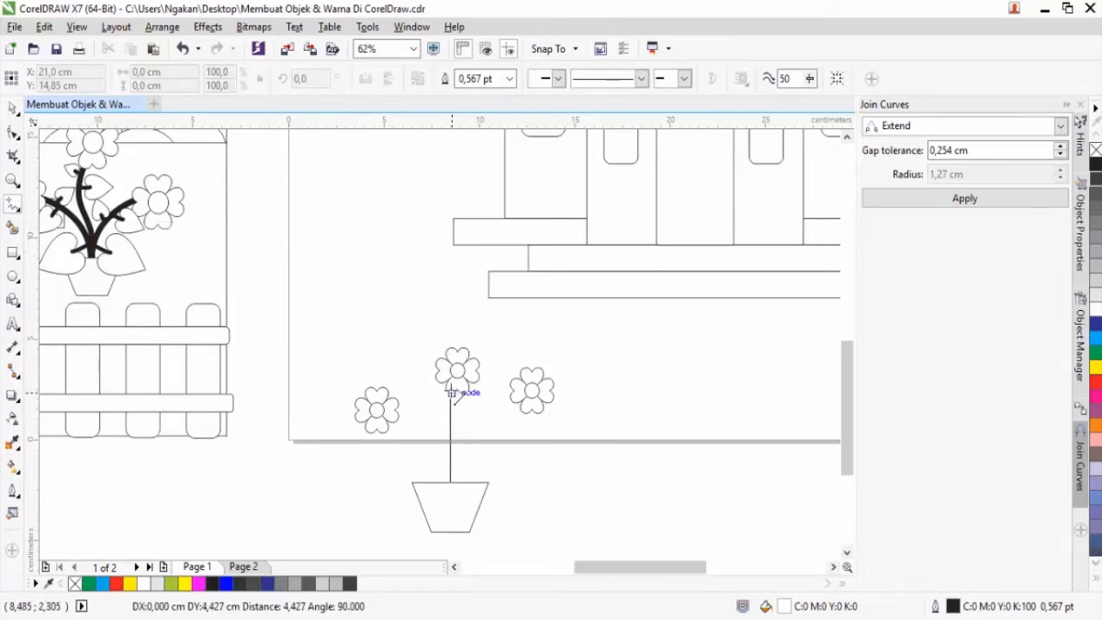
{"action": "left_click", "coordinate": [450, 392]}
{"action": "left_click", "coordinate": [450, 437]}
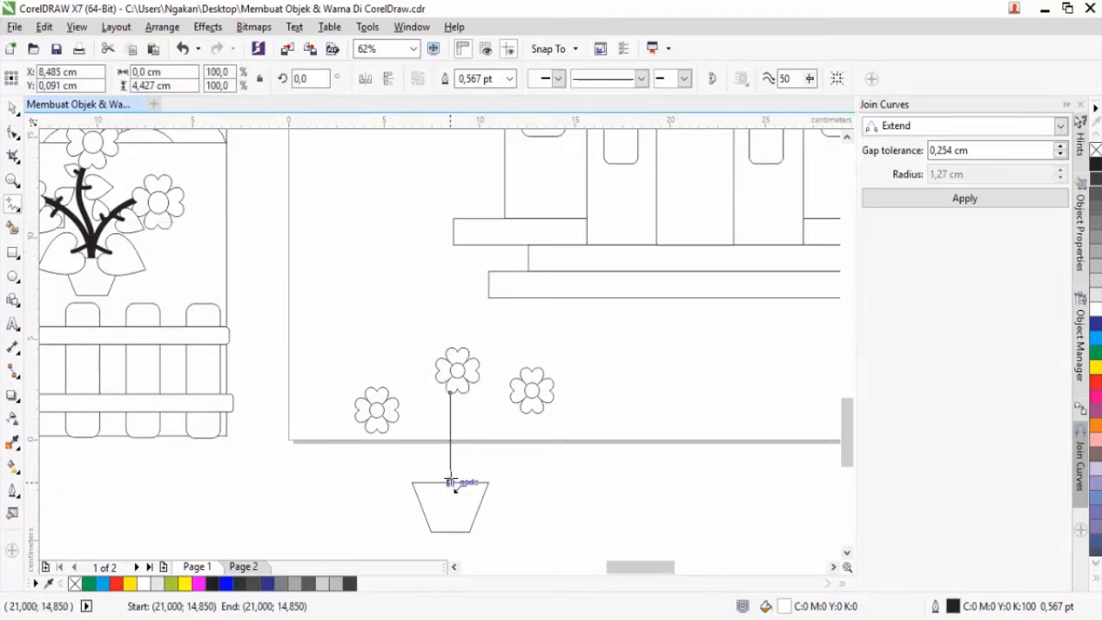
Step: Set the stem line's outline width to 8 pt
{"action": "scroll", "coordinate": [449, 437], "scroll_direction": "up", "scroll_amount": 2}
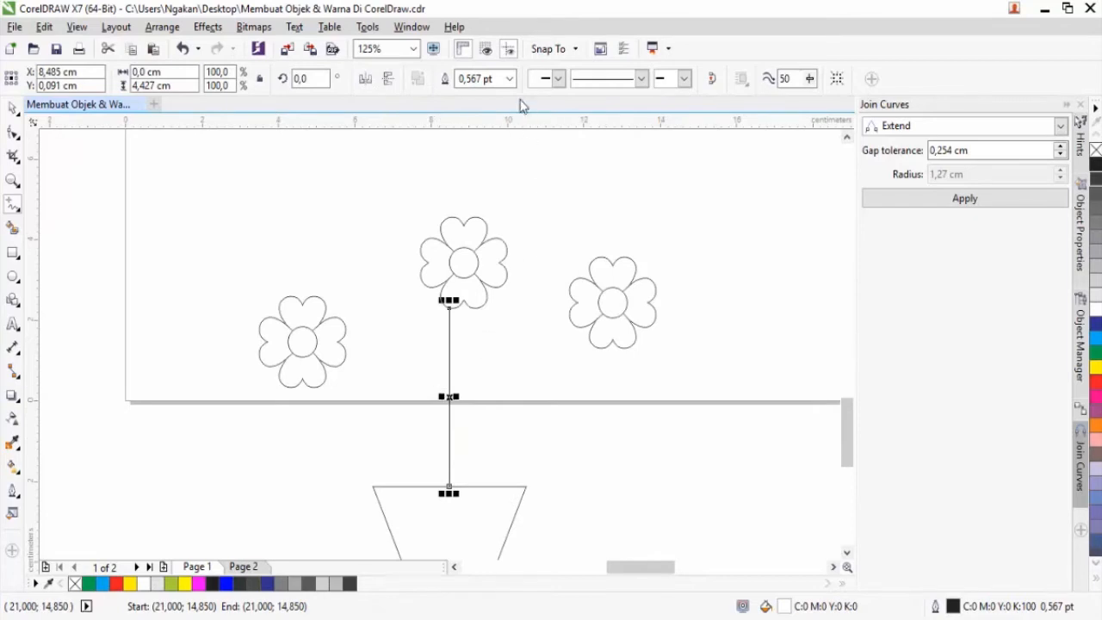
{"action": "left_click", "coordinate": [510, 80]}
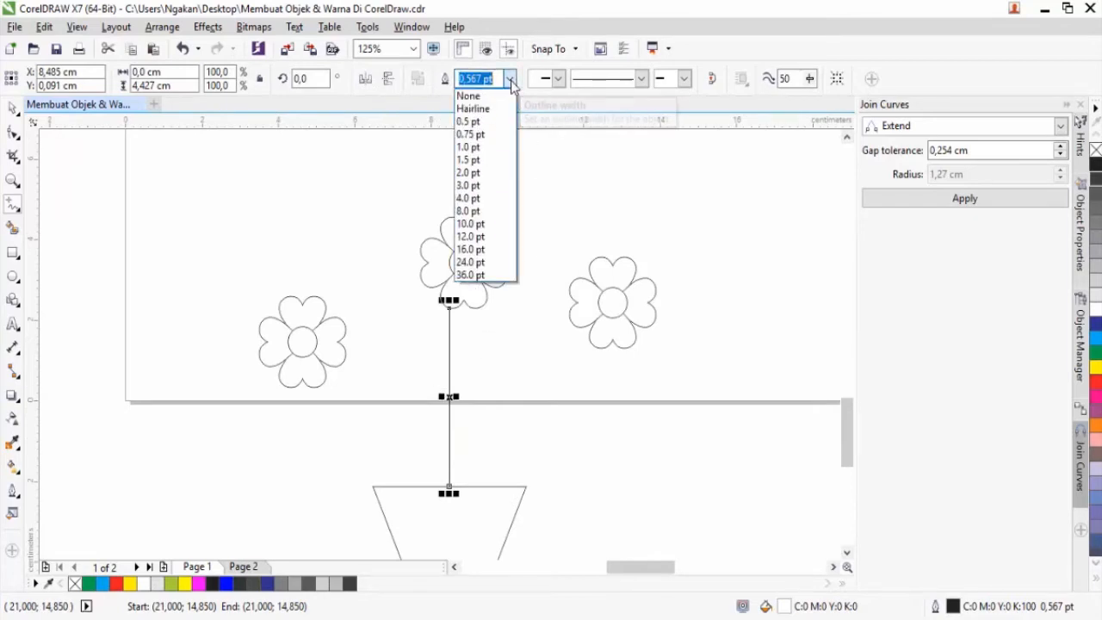
{"action": "left_click", "coordinate": [479, 224]}
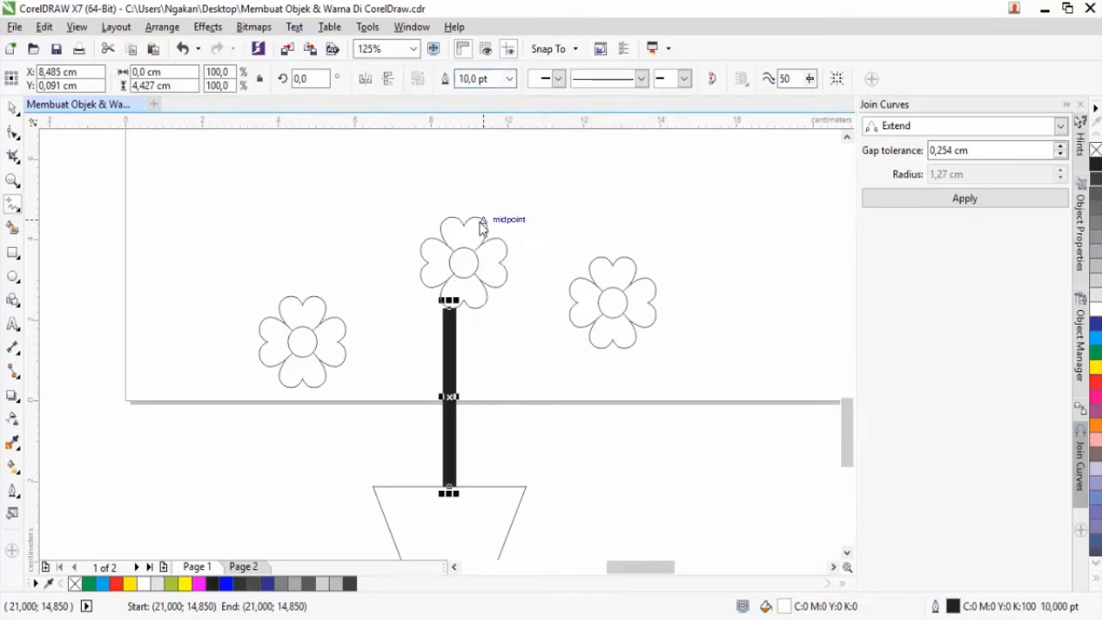
{"action": "left_click", "coordinate": [510, 79]}
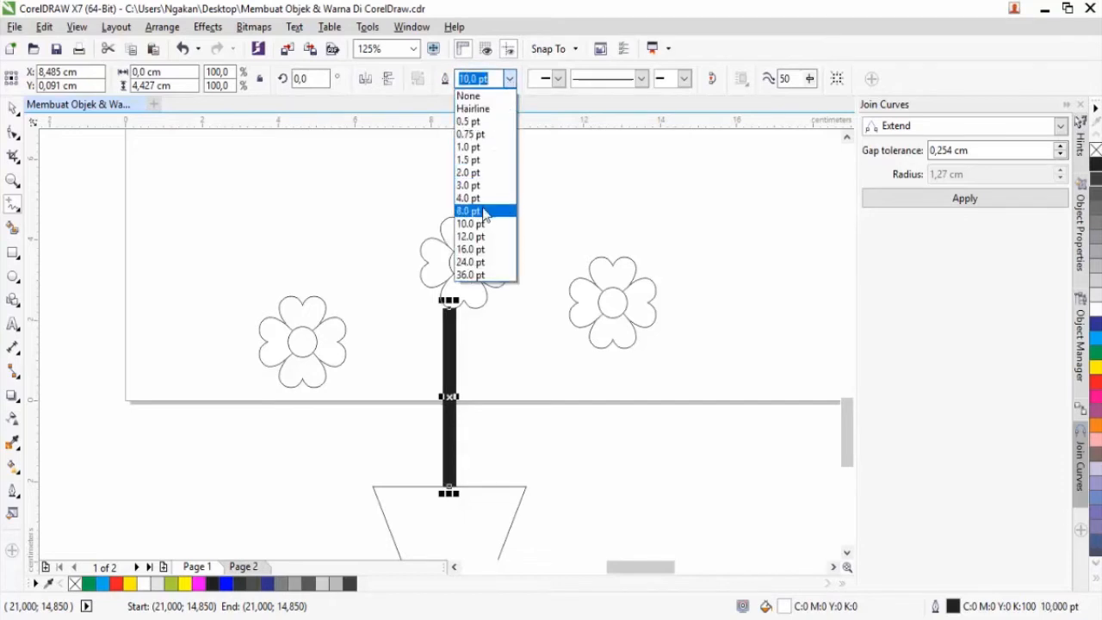
{"action": "left_click", "coordinate": [482, 217]}
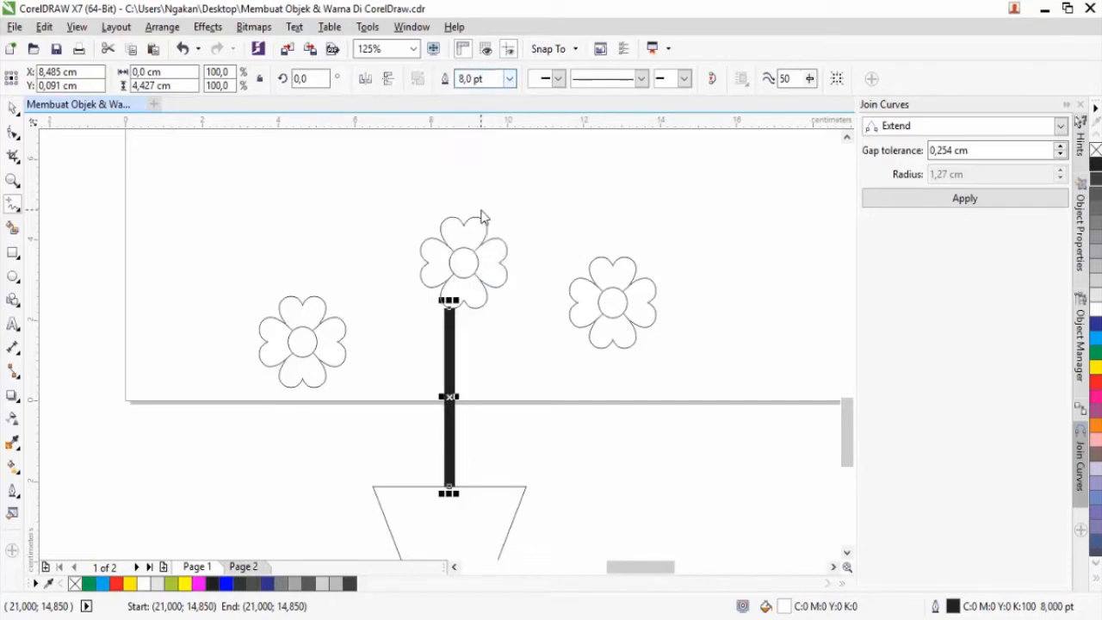
Step: Convert the stem to a curve, bend it into a gentle S and shift its upper node beneath the middle flower
{"action": "left_click", "coordinate": [13, 133]}
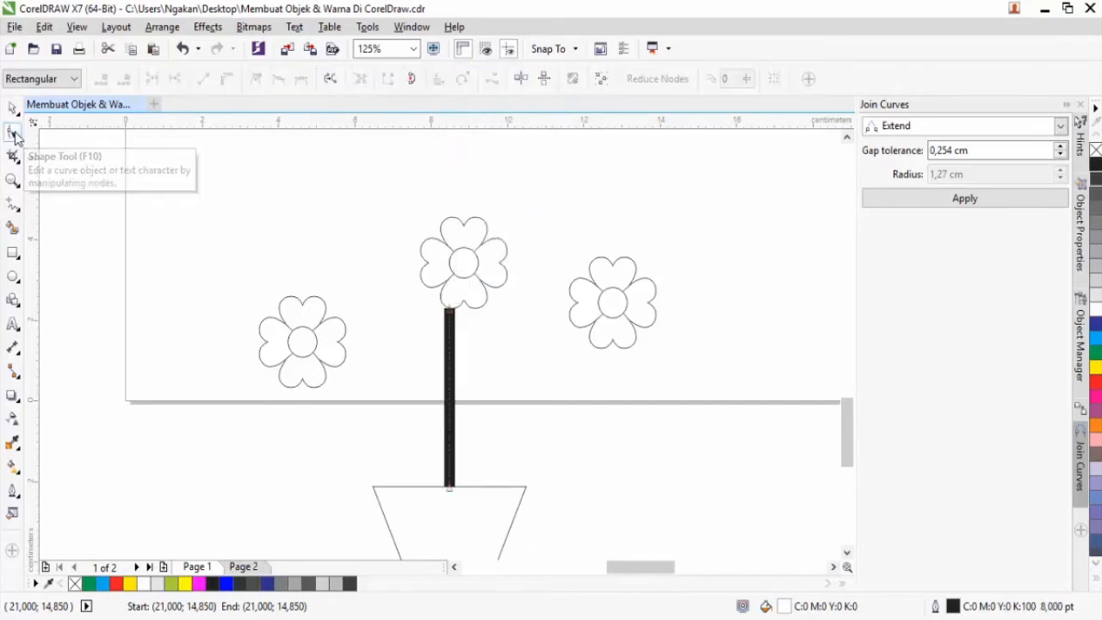
{"action": "right_click", "coordinate": [448, 402]}
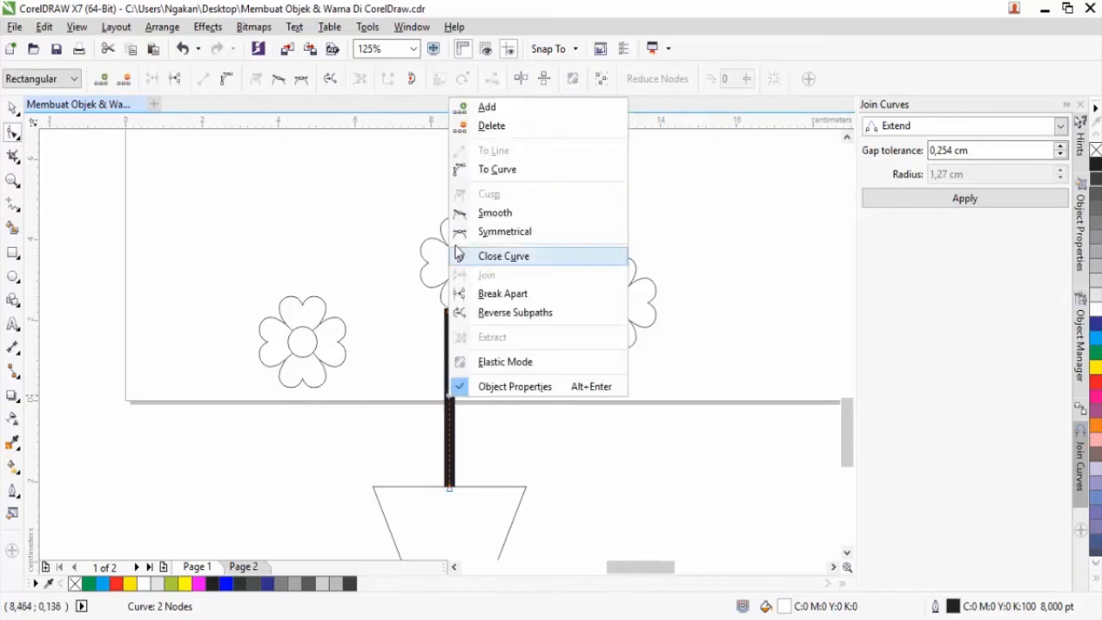
{"action": "left_click", "coordinate": [483, 170]}
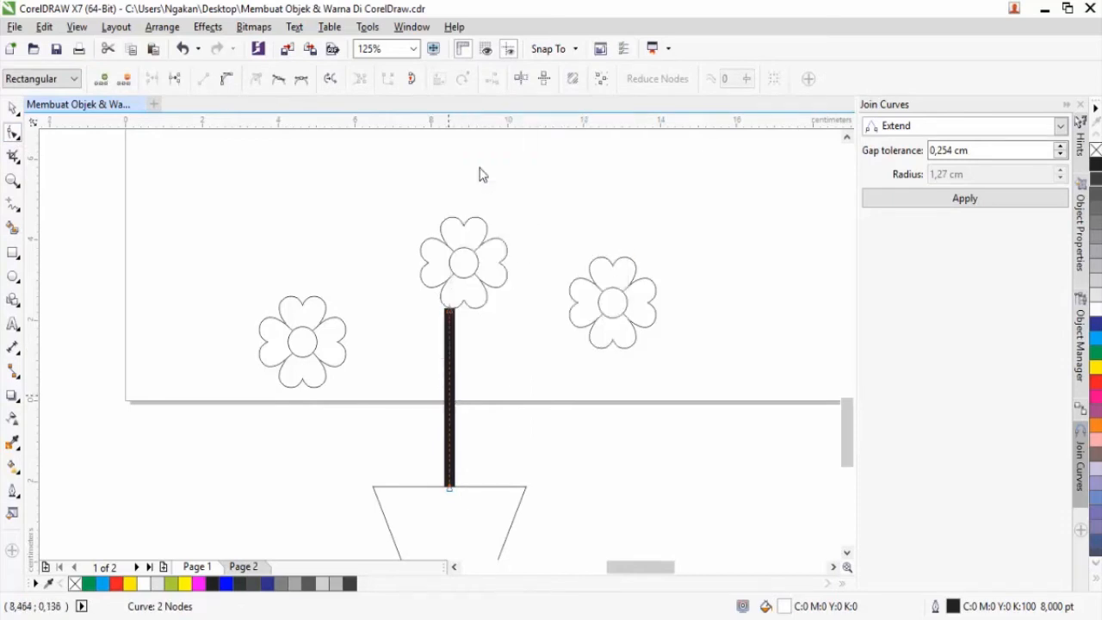
{"action": "left_click_drag", "start_coordinate": [457, 376], "coordinate": [474, 373]}
{"action": "left_click_drag", "start_coordinate": [459, 439], "coordinate": [433, 443]}
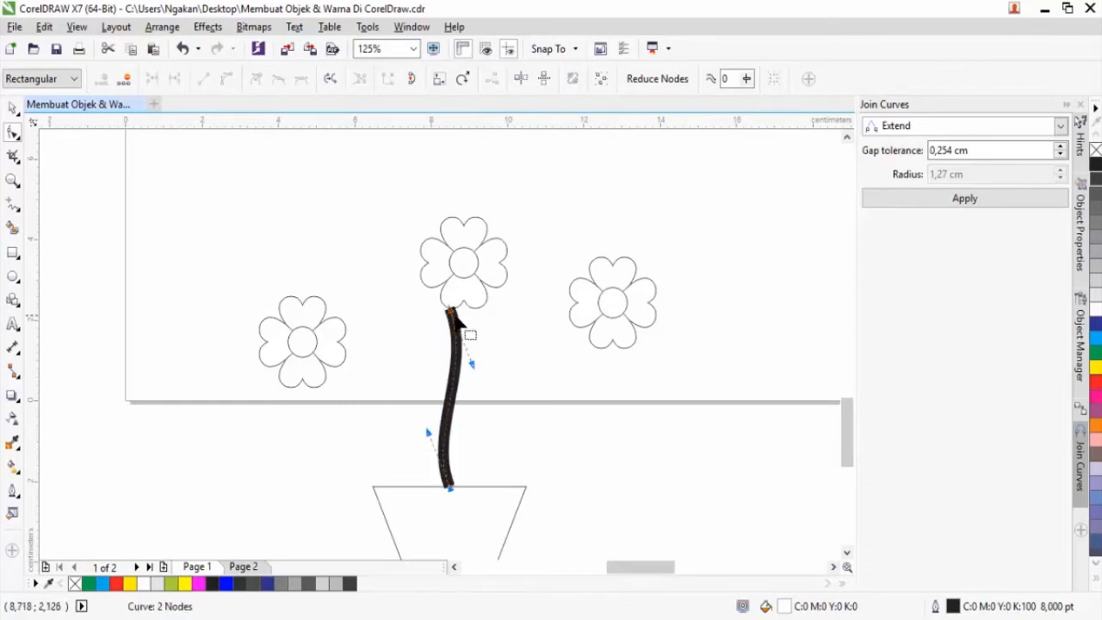
{"action": "left_click_drag", "start_coordinate": [452, 311], "coordinate": [461, 306]}
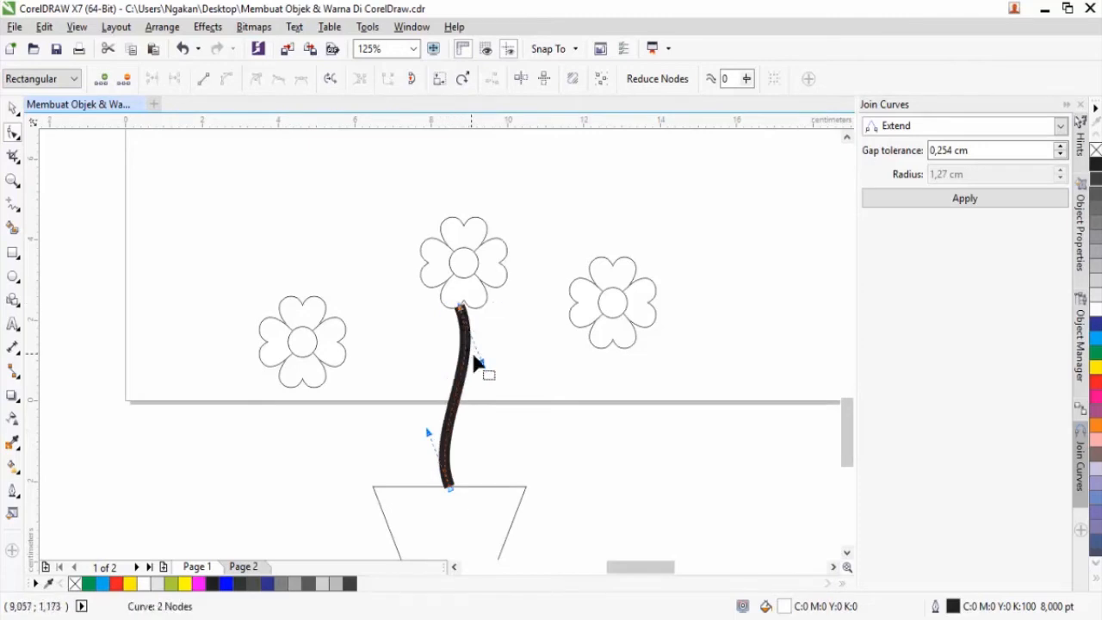
{"action": "left_click_drag", "start_coordinate": [480, 360], "coordinate": [479, 365]}
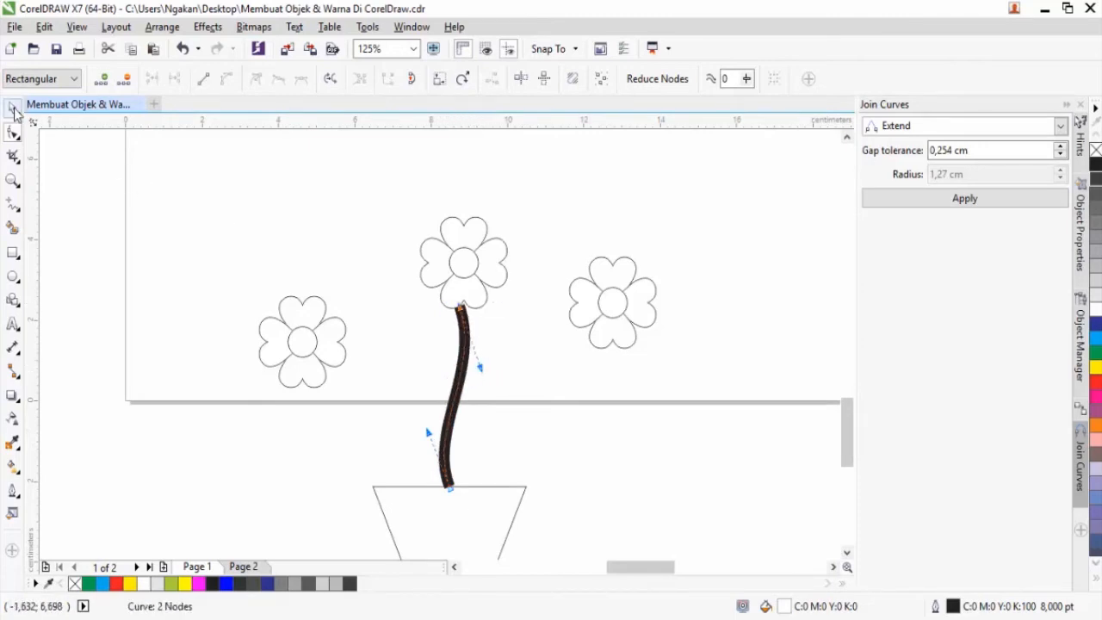
Step: Copy the stem to its right, rotate the copy outward to about 333.7° and scale it to about 71%
{"action": "key", "text": "space"}
{"action": "left_click_drag", "start_coordinate": [454, 399], "coordinate": [510, 410]}
{"action": "right_click", "coordinate": [510, 410]}
{"action": "left_click", "coordinate": [515, 401]}
{"action": "left_click_drag", "start_coordinate": [534, 310], "coordinate": [541, 364]}
{"action": "left_click", "coordinate": [559, 329]}
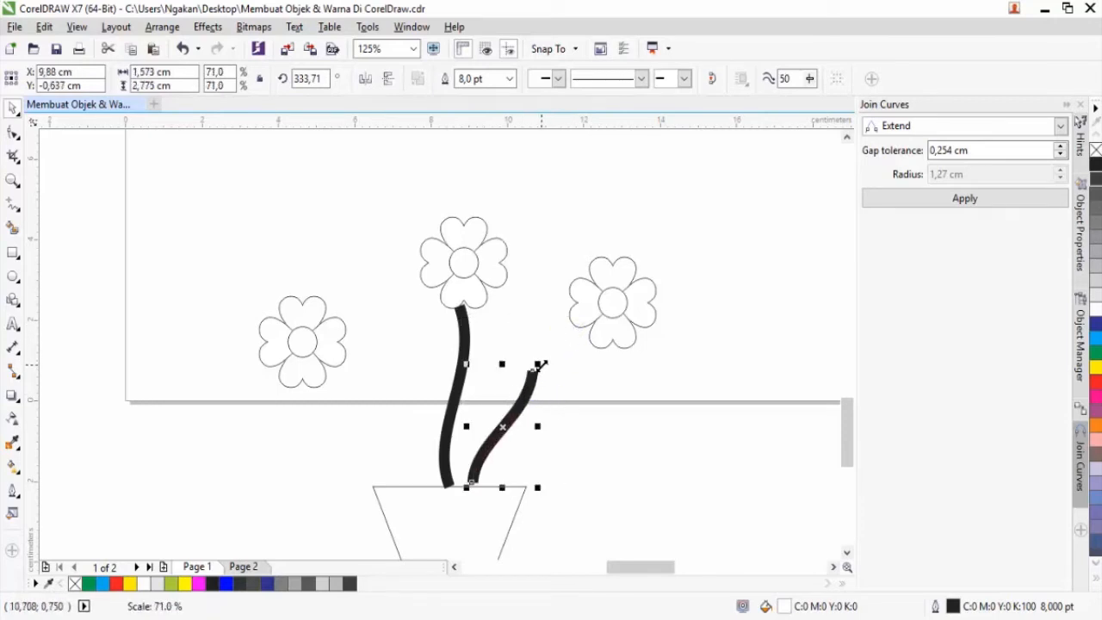
Step: Copy the short right stem to the left side of the pot and mirror it so that it leans outward
{"action": "left_click_drag", "start_coordinate": [499, 445], "coordinate": [403, 461]}
{"action": "right_click", "coordinate": [402, 438]}
{"action": "left_click", "coordinate": [423, 445]}
{"action": "left_click", "coordinate": [424, 446]}
Step: Centre the three flowers on the upper tips of their stems and lower the middle stem slightly into the pot
{"action": "left_click_drag", "start_coordinate": [238, 286], "coordinate": [362, 393]}
{"action": "left_click_drag", "start_coordinate": [308, 342], "coordinate": [360, 403]}
{"action": "left_click_drag", "start_coordinate": [565, 234], "coordinate": [681, 389]}
{"action": "left_click_drag", "start_coordinate": [615, 305], "coordinate": [530, 384]}
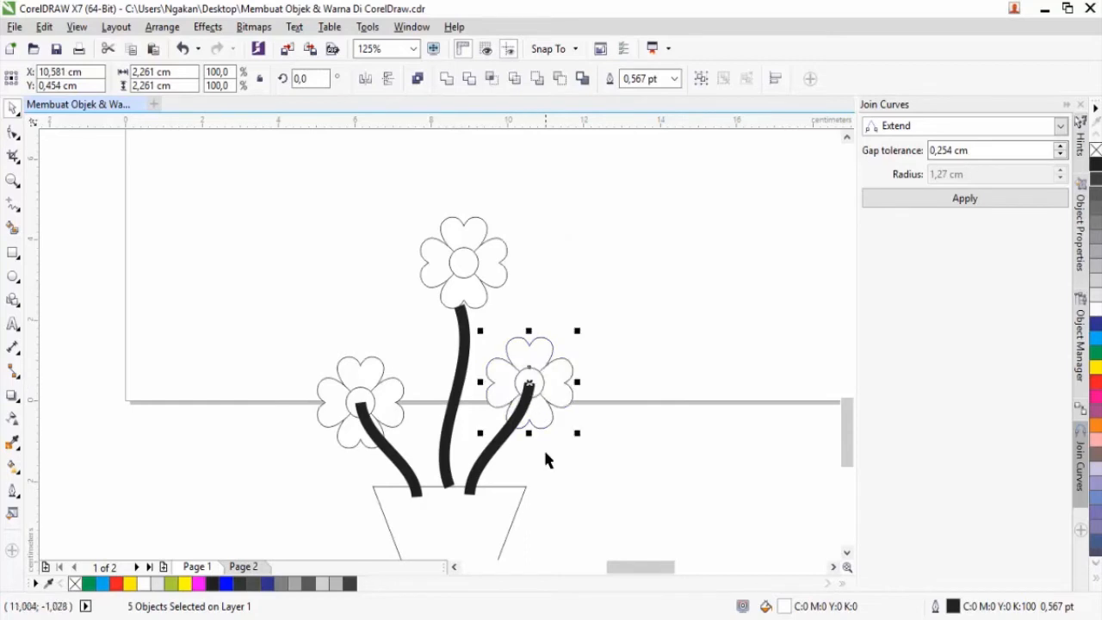
{"action": "left_click_drag", "start_coordinate": [394, 197], "coordinate": [515, 315]}
{"action": "left_click_drag", "start_coordinate": [463, 261], "coordinate": [459, 305]}
{"action": "left_click", "coordinate": [591, 292]}
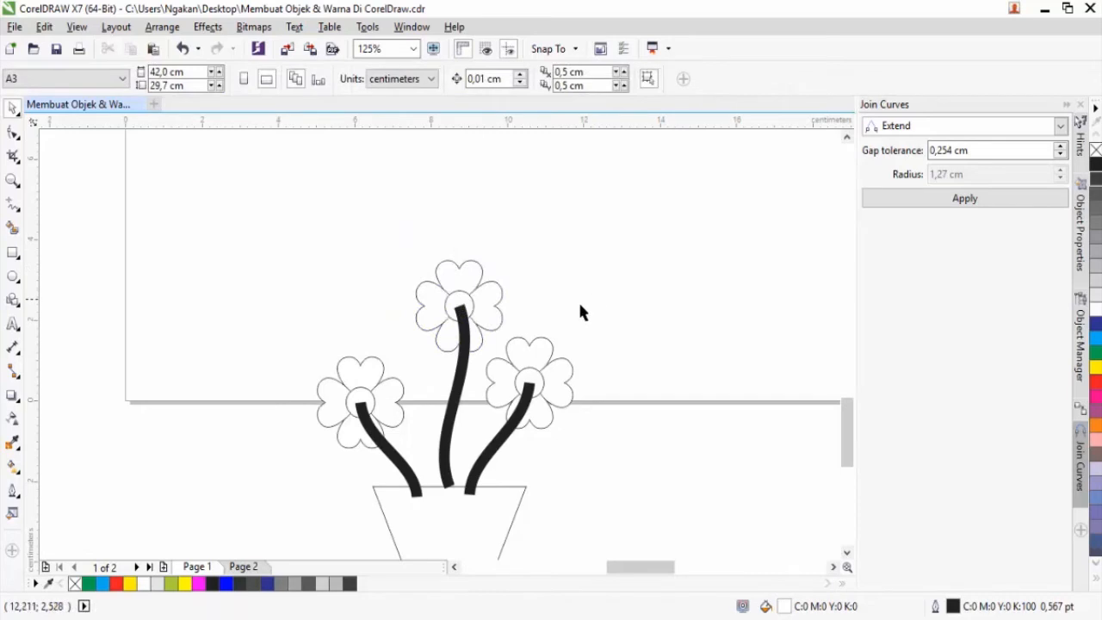
{"action": "left_click", "coordinate": [454, 420]}
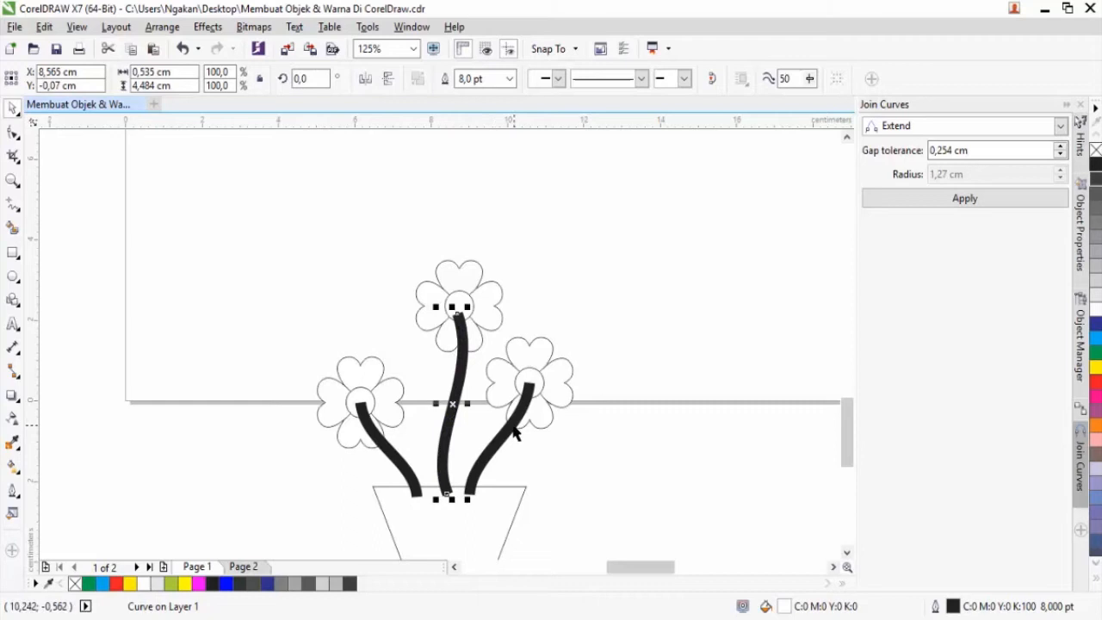
Step: Bring the three flowers to the front of the page so they cover the tips of their stems
{"action": "left_click_drag", "start_coordinate": [260, 206], "coordinate": [575, 431]}
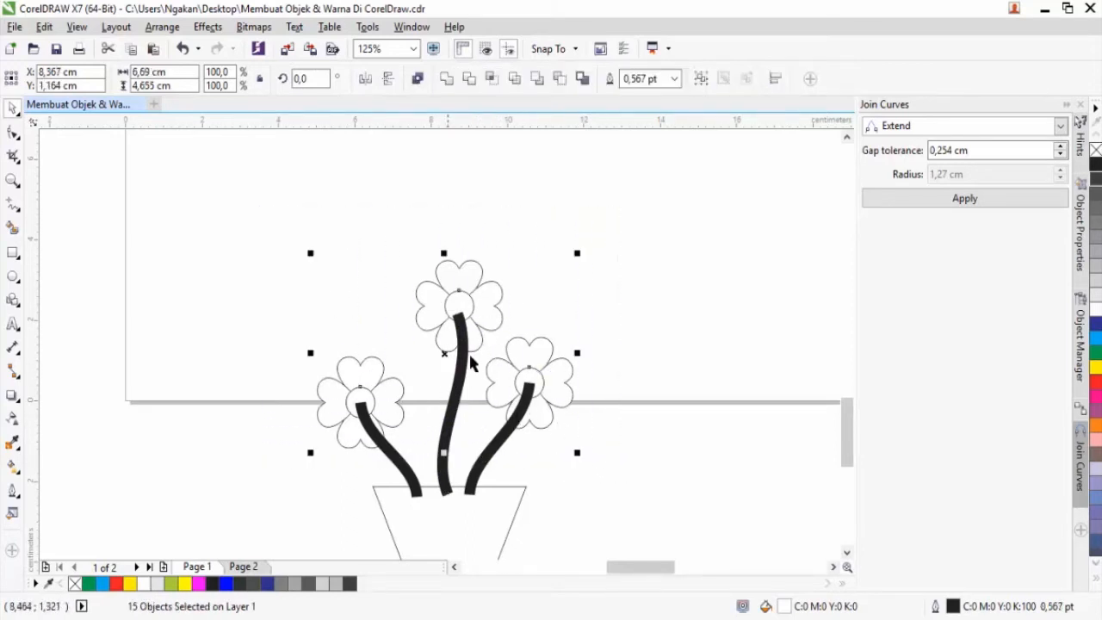
{"action": "left_click", "coordinate": [162, 27]}
{"action": "mouse_move", "coordinate": [207, 155]}
{"action": "mouse_move", "coordinate": [222, 83]}
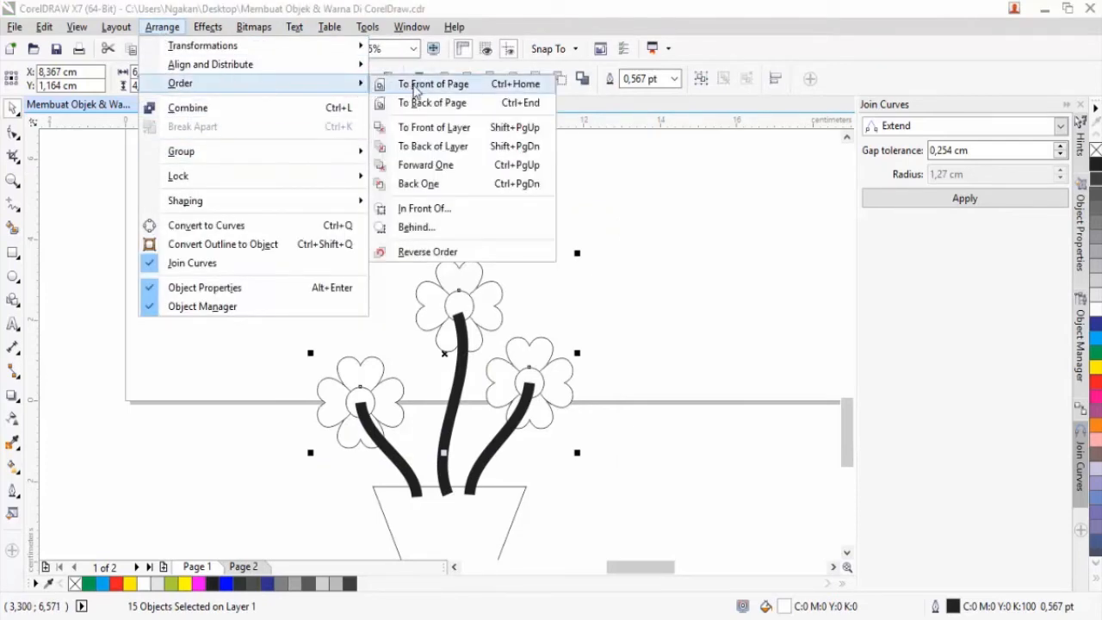
{"action": "left_click", "coordinate": [417, 86]}
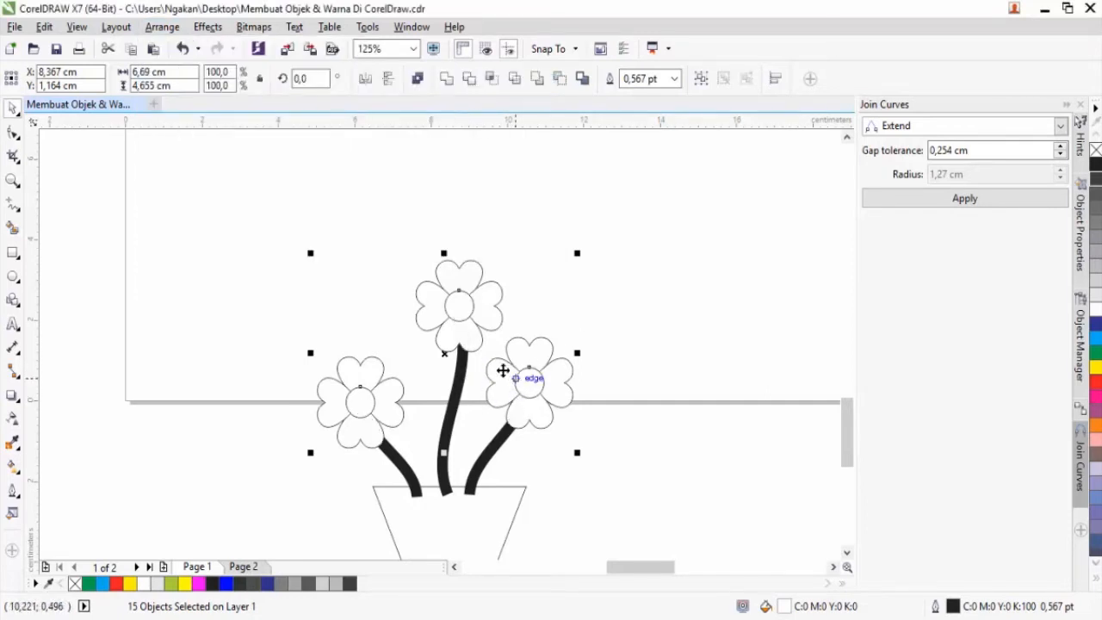
Step: Shrink the trapezoid flower pot and bring it to the front of the page, over the lower ends of the stems
{"action": "scroll", "coordinate": [484, 435], "scroll_direction": "down", "scroll_amount": 2}
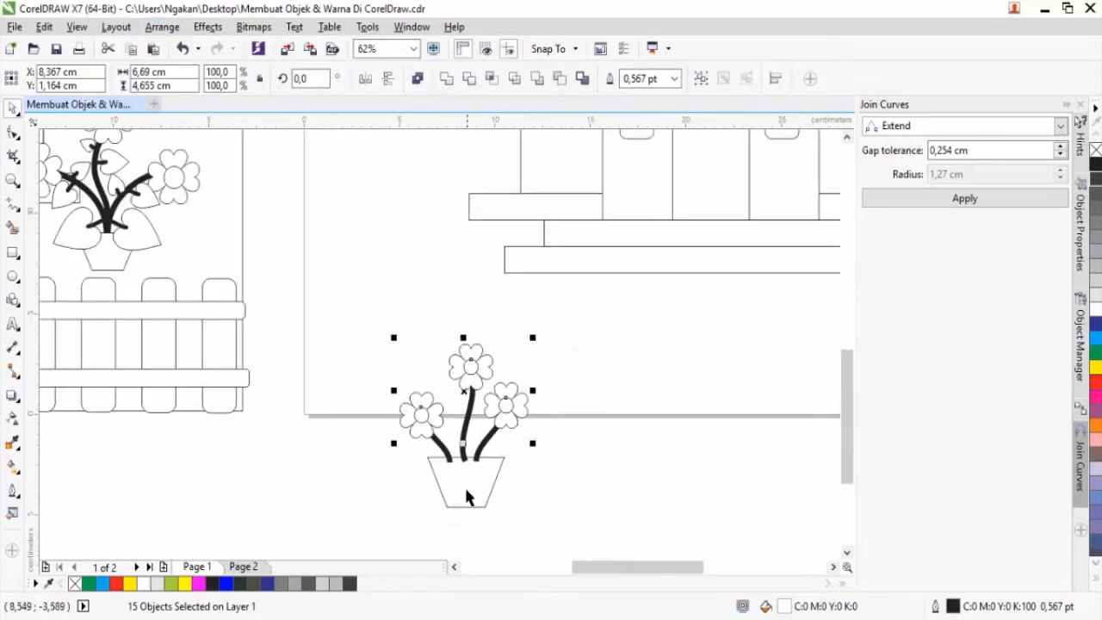
{"action": "left_click", "coordinate": [467, 507]}
{"action": "left_click_drag", "start_coordinate": [467, 512], "coordinate": [458, 473]}
{"action": "scroll", "coordinate": [471, 461], "scroll_direction": "up", "scroll_amount": 2}
{"action": "left_click", "coordinate": [162, 27]}
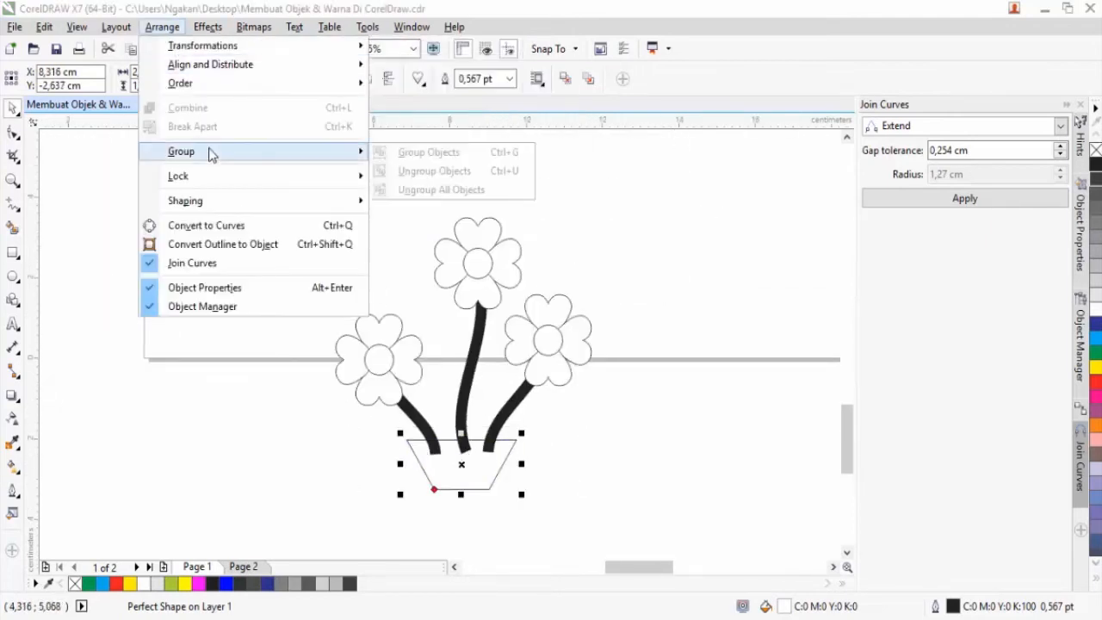
{"action": "mouse_move", "coordinate": [221, 84]}
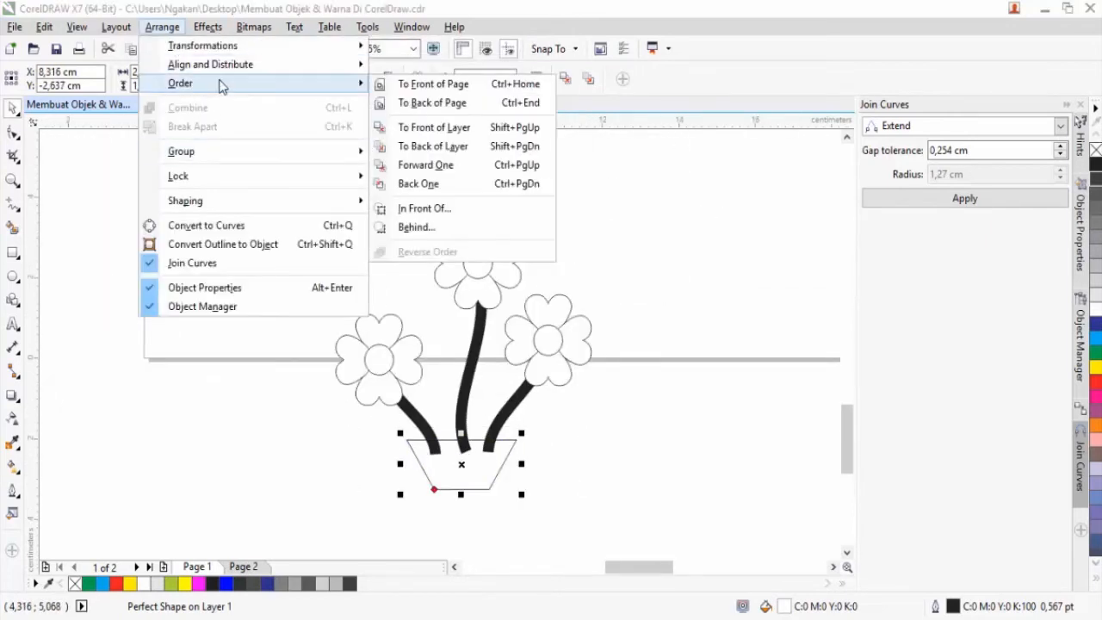
{"action": "left_click", "coordinate": [413, 84]}
{"action": "left_click", "coordinate": [479, 387]}
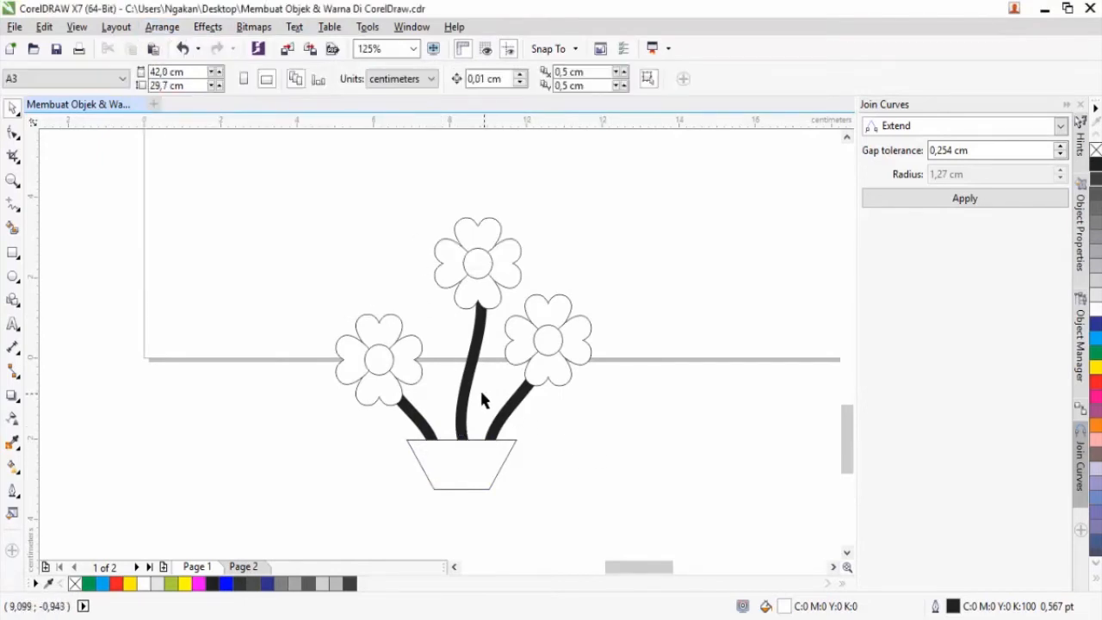
Step: Move the whole potted plant onto the page, just left of the house's entrance steps
{"action": "scroll", "coordinate": [479, 388], "scroll_direction": "down", "scroll_amount": 2}
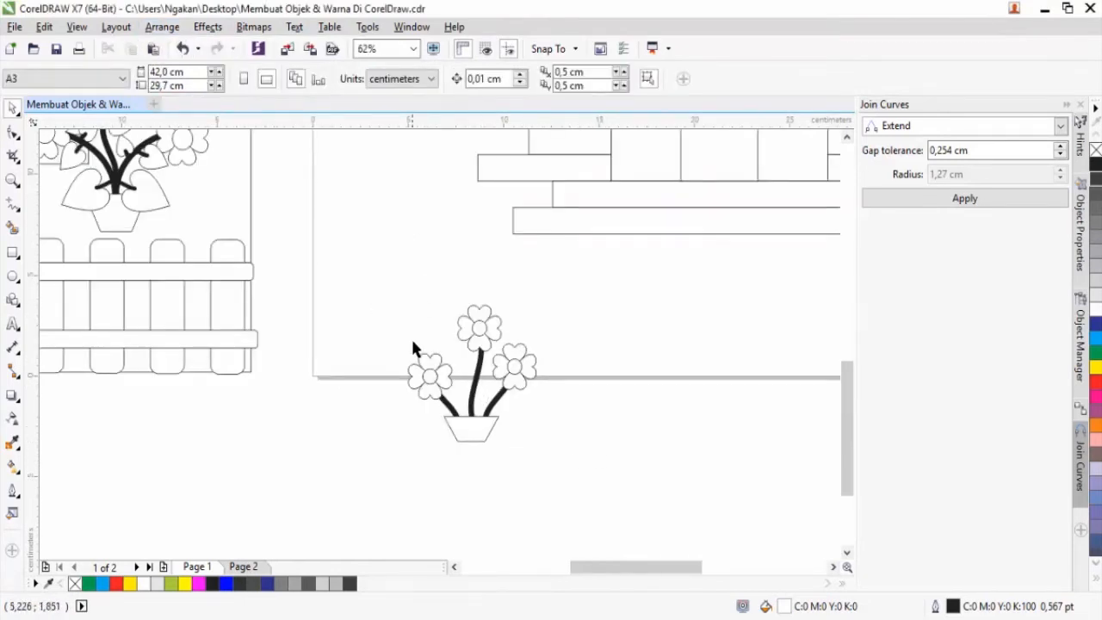
{"action": "scroll", "coordinate": [410, 333], "scroll_direction": "down", "scroll_amount": 1}
{"action": "scroll", "coordinate": [277, 262], "scroll_direction": "up", "scroll_amount": 1}
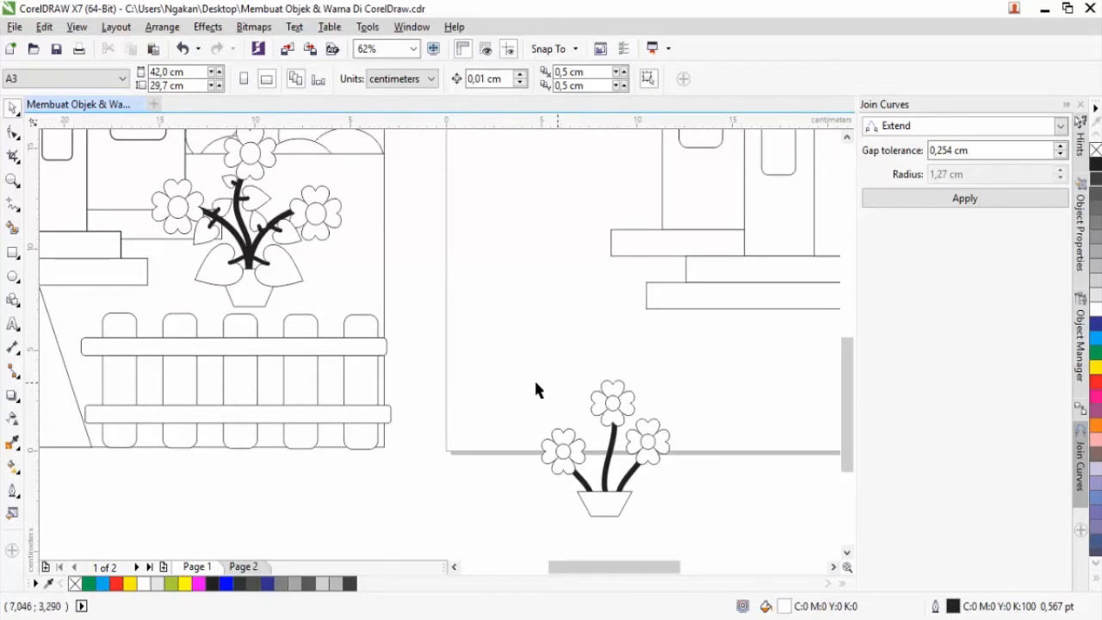
{"action": "left_click_drag", "start_coordinate": [521, 360], "coordinate": [692, 527]}
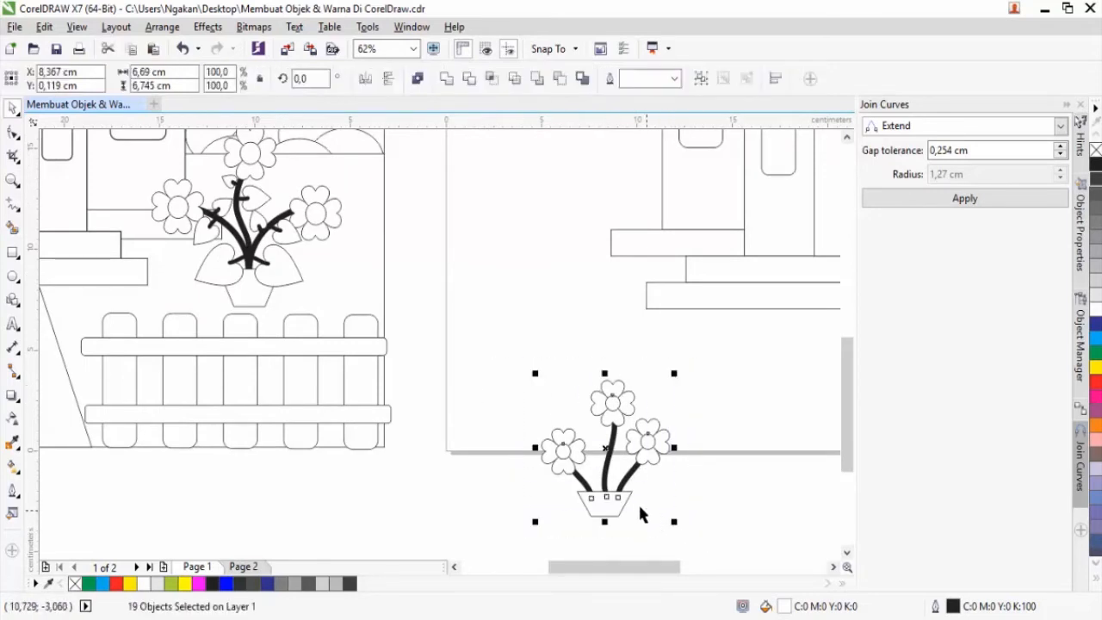
{"action": "left_click_drag", "start_coordinate": [606, 472], "coordinate": [562, 313]}
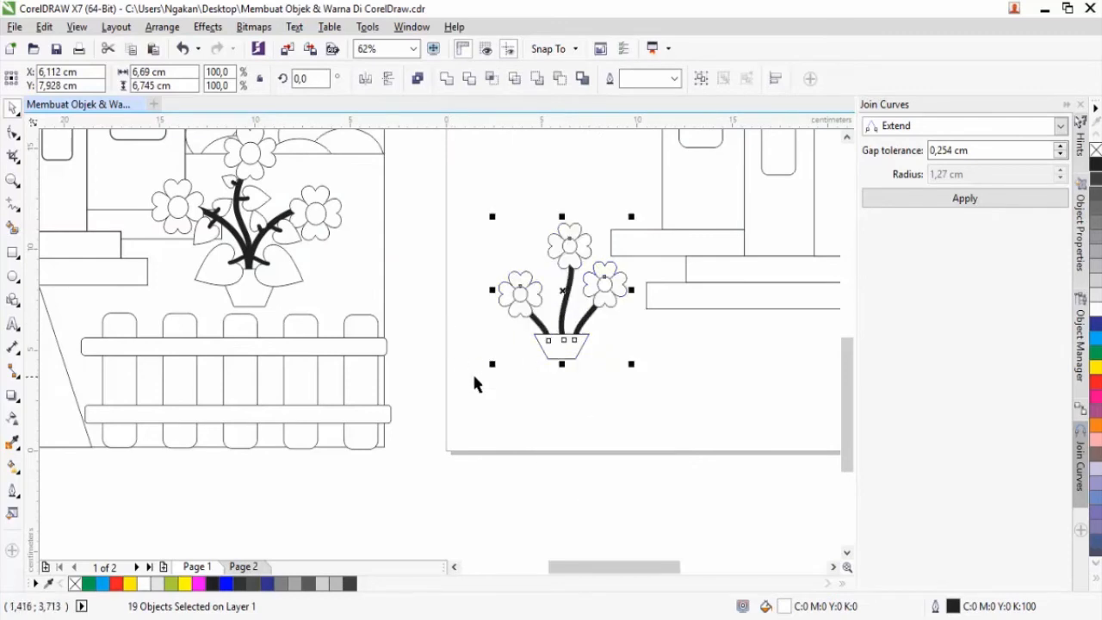
Step: Copy the potted plant horizontally to the right side of the entrance steps
{"action": "scroll", "coordinate": [474, 383], "scroll_direction": "down", "scroll_amount": 2}
{"action": "scroll", "coordinate": [534, 381], "scroll_direction": "down", "scroll_amount": 2}
{"action": "scroll", "coordinate": [536, 381], "scroll_direction": "up", "scroll_amount": 2}
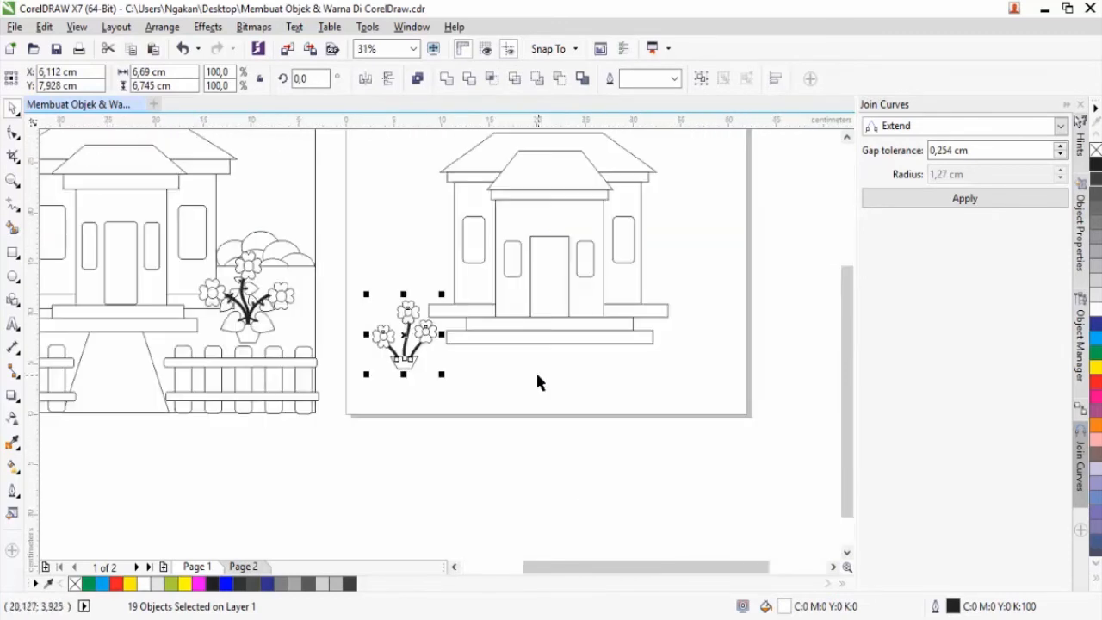
{"action": "left_click_drag", "start_coordinate": [401, 336], "coordinate": [696, 337]}
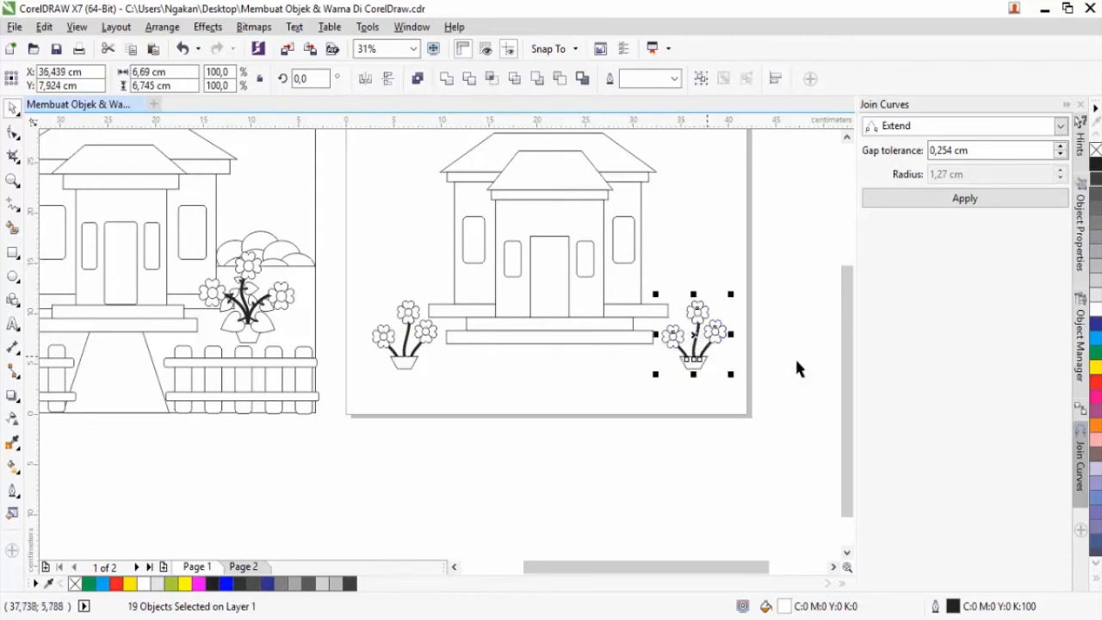
{"action": "left_click", "coordinate": [743, 365]}
{"action": "scroll", "coordinate": [487, 321], "scroll_direction": "down", "scroll_amount": 2}
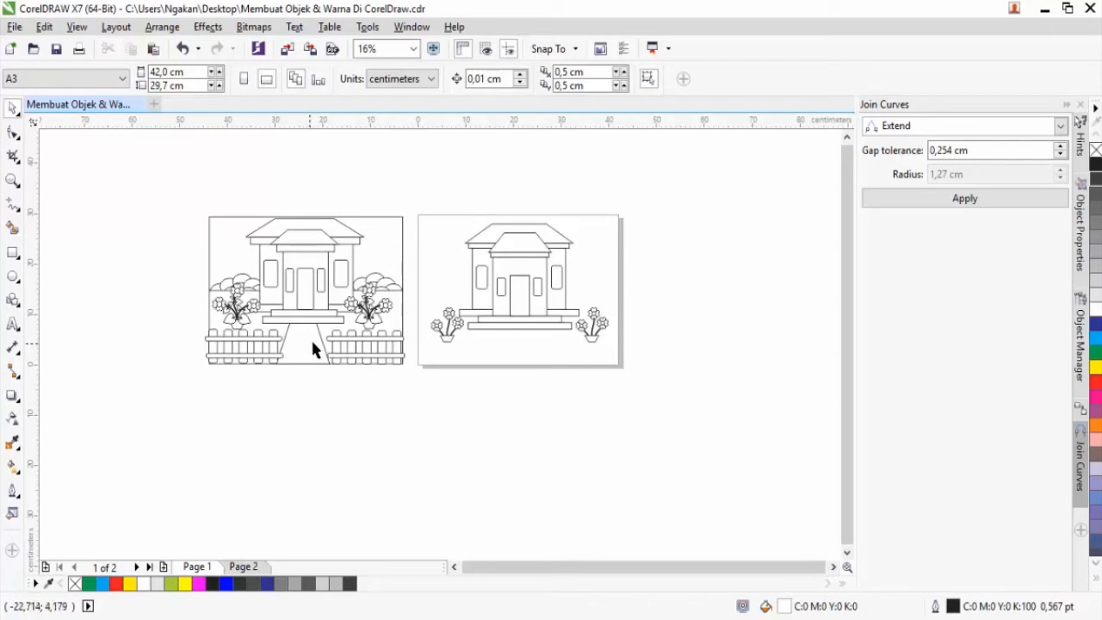
Step: Copy the porch roof trapezoid below the steps and resize it into a garden path reaching the page's lower edge
{"action": "scroll", "coordinate": [506, 274], "scroll_direction": "up", "scroll_amount": 2}
{"action": "left_click", "coordinate": [532, 222]}
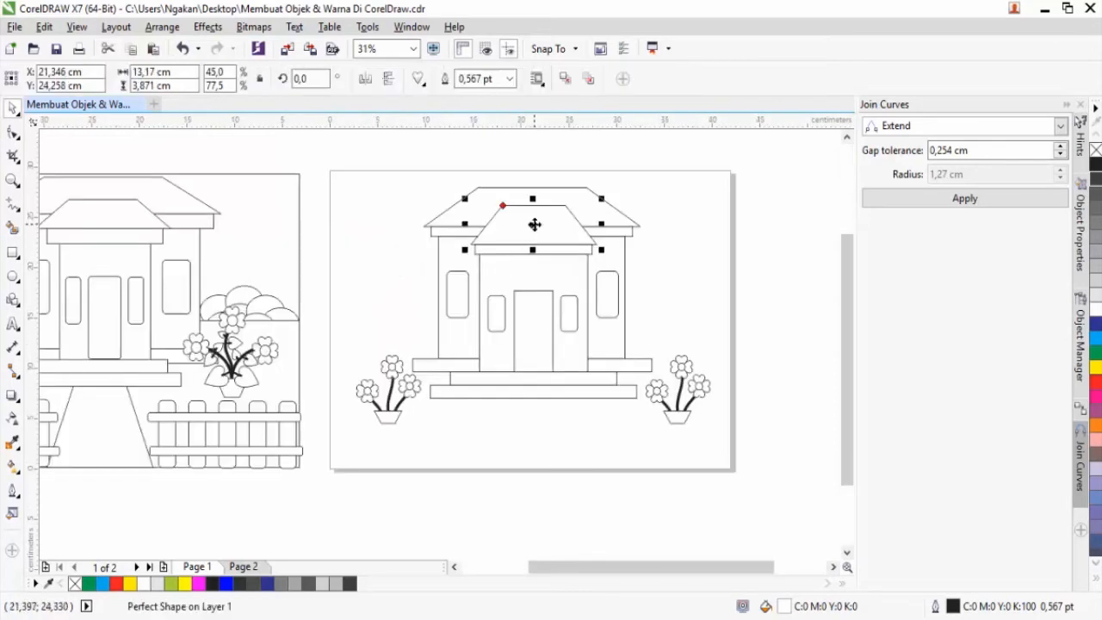
{"action": "left_click_drag", "start_coordinate": [534, 224], "coordinate": [535, 473]}
{"action": "left_click_drag", "start_coordinate": [478, 432], "coordinate": [484, 434]}
{"action": "left_click", "coordinate": [496, 512]}
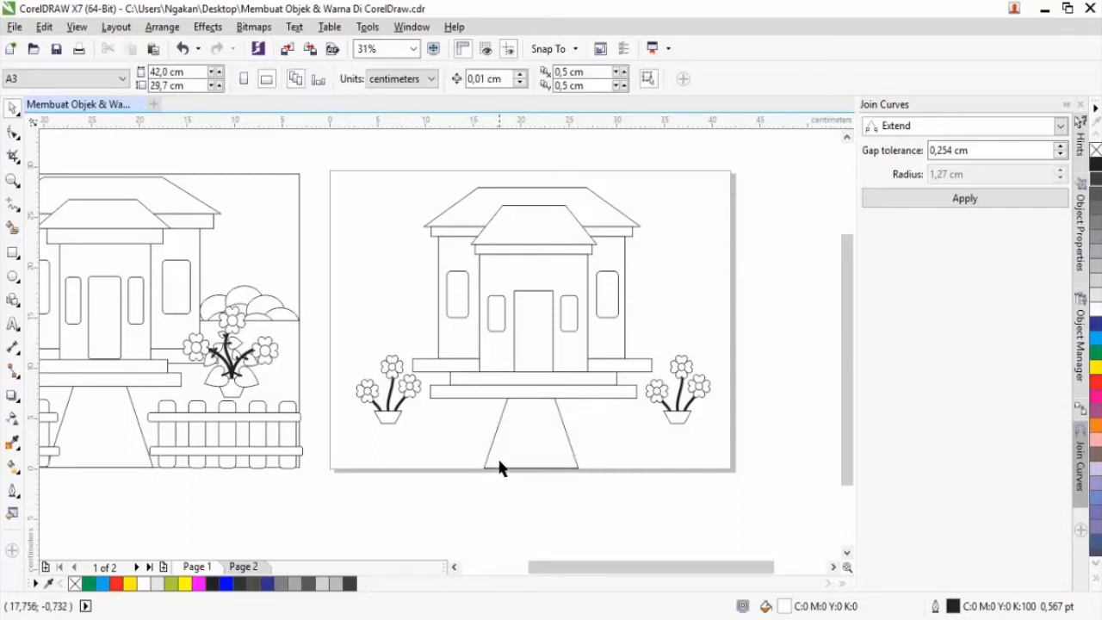
Step: Copy the left porch window, reshape it into a fence picket about 0.89 by 5.16 cm, and place it below the page
{"action": "scroll", "coordinate": [508, 406], "scroll_direction": "down", "scroll_amount": 1}
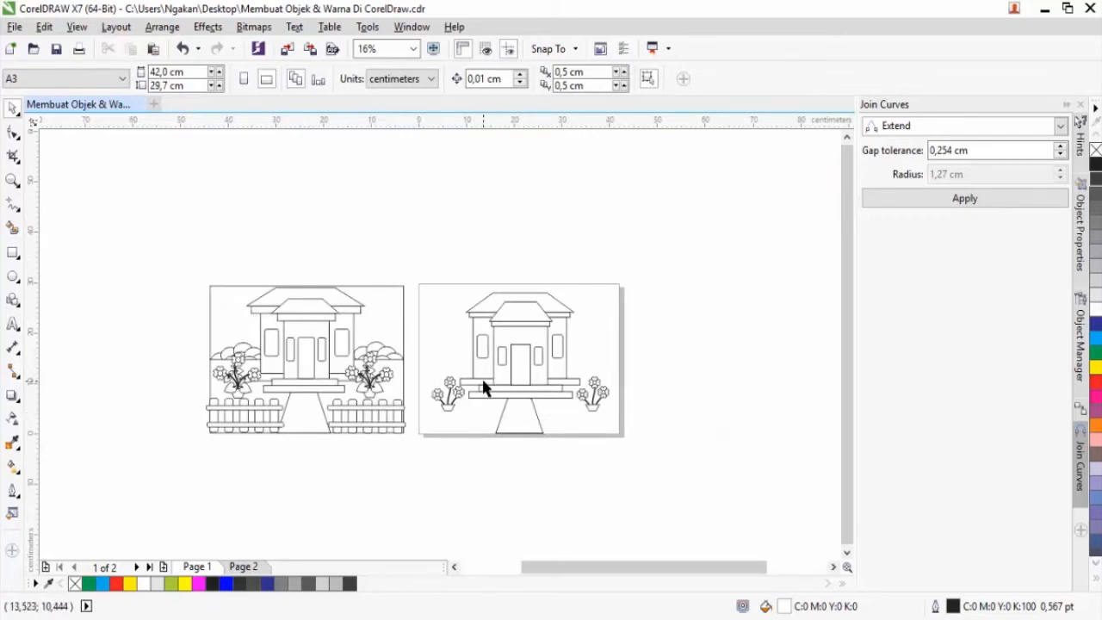
{"action": "scroll", "coordinate": [482, 384], "scroll_direction": "up", "scroll_amount": 1}
{"action": "left_click", "coordinate": [517, 340]}
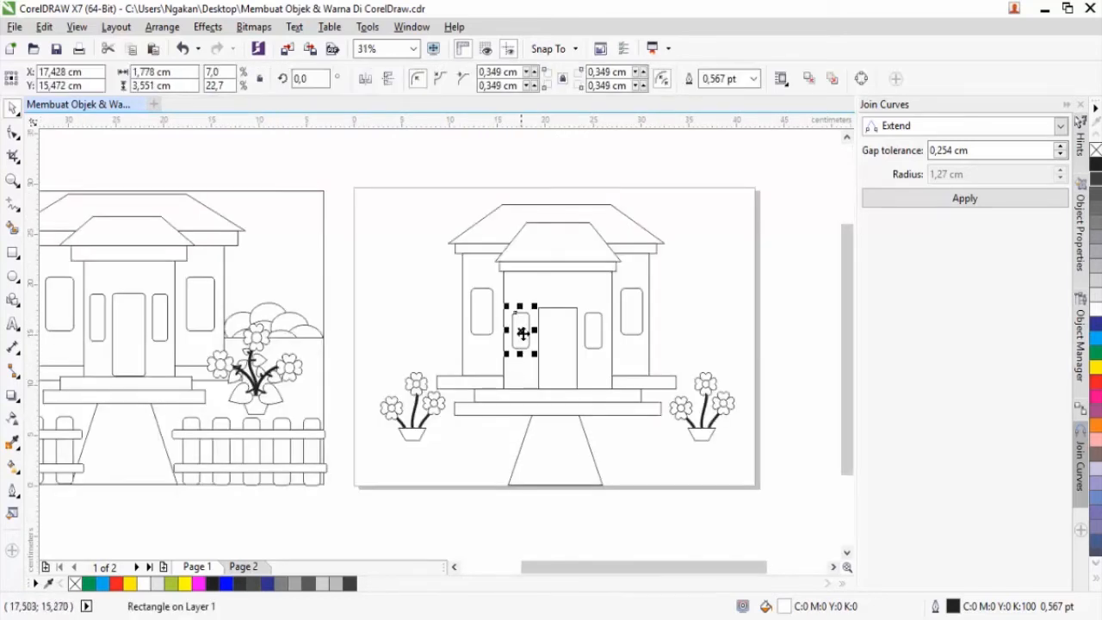
{"action": "left_click_drag", "start_coordinate": [522, 331], "coordinate": [436, 450]}
{"action": "scroll", "coordinate": [453, 463], "scroll_direction": "up", "scroll_amount": 2}
{"action": "left_click_drag", "start_coordinate": [420, 372], "coordinate": [419, 302]}
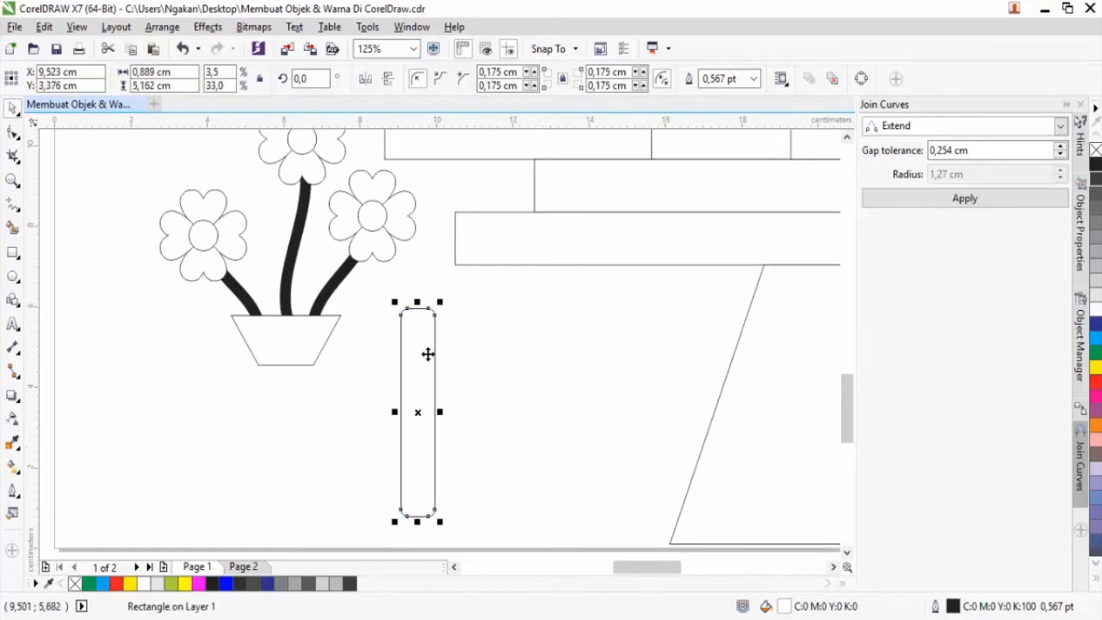
{"action": "scroll", "coordinate": [428, 353], "scroll_direction": "down", "scroll_amount": 2}
{"action": "left_click_drag", "start_coordinate": [433, 380], "coordinate": [362, 468]}
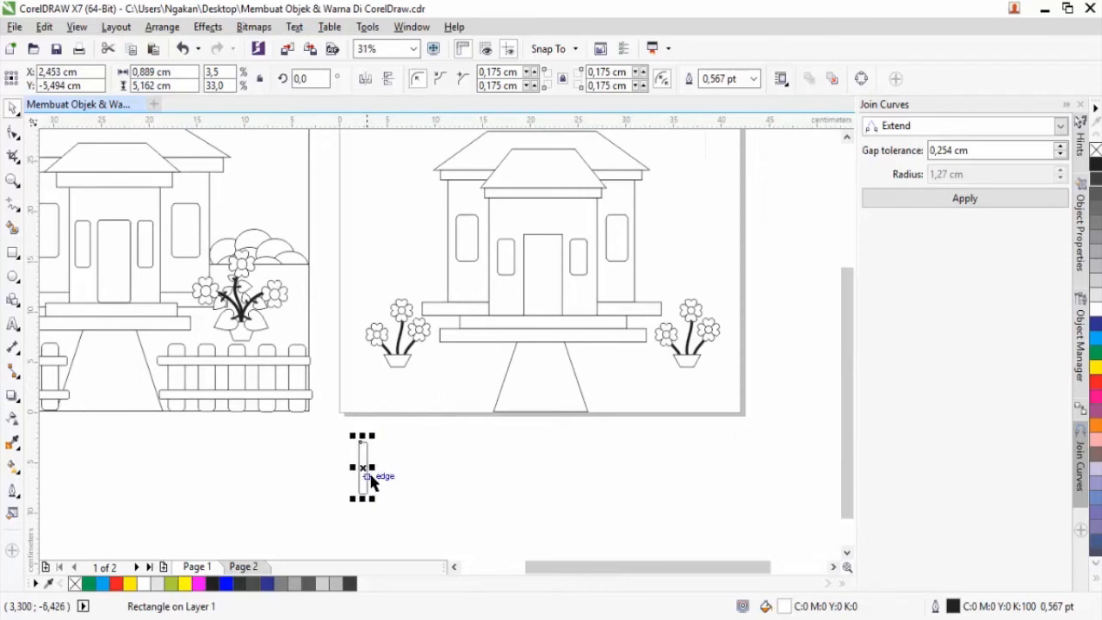
Step: Copy the picket to its right, and copy the resulting pair alongside to make a row of four pickets
{"action": "scroll", "coordinate": [353, 498], "scroll_direction": "up", "scroll_amount": 2}
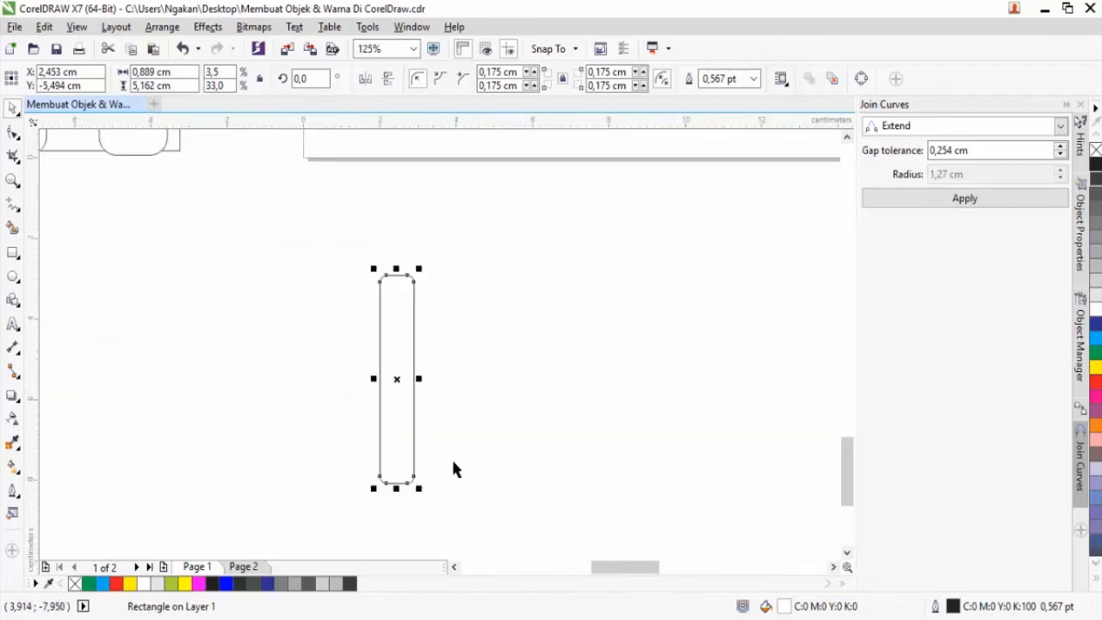
{"action": "left_click", "coordinate": [420, 387]}
{"action": "left_click", "coordinate": [412, 386]}
{"action": "left_click_drag", "start_coordinate": [396, 379], "coordinate": [456, 382]}
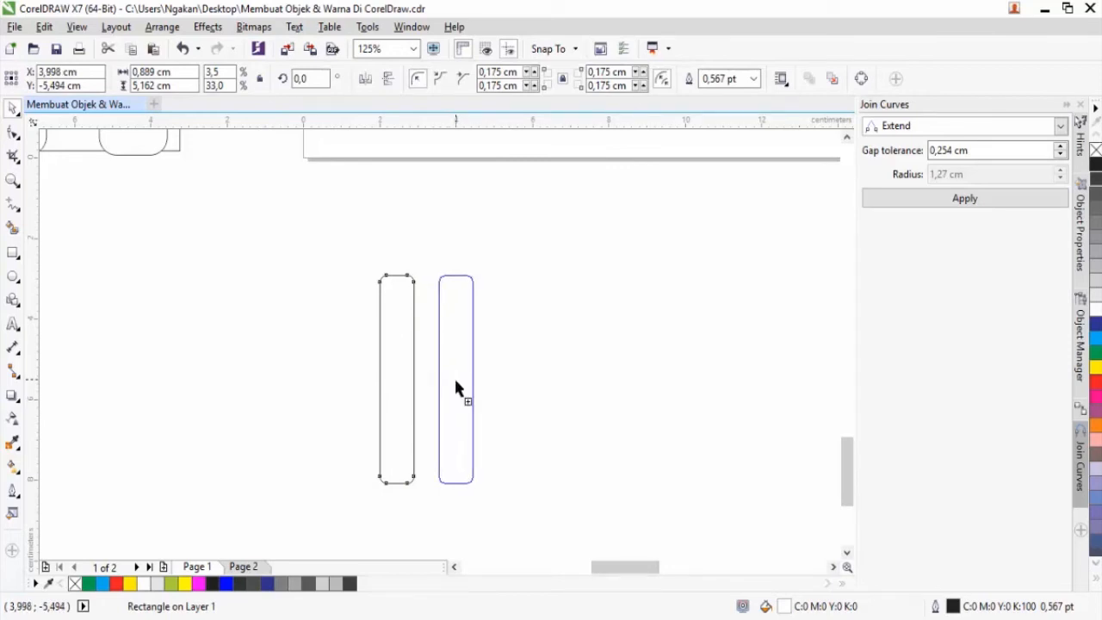
{"action": "left_click", "coordinate": [400, 345], "text": "shift"}
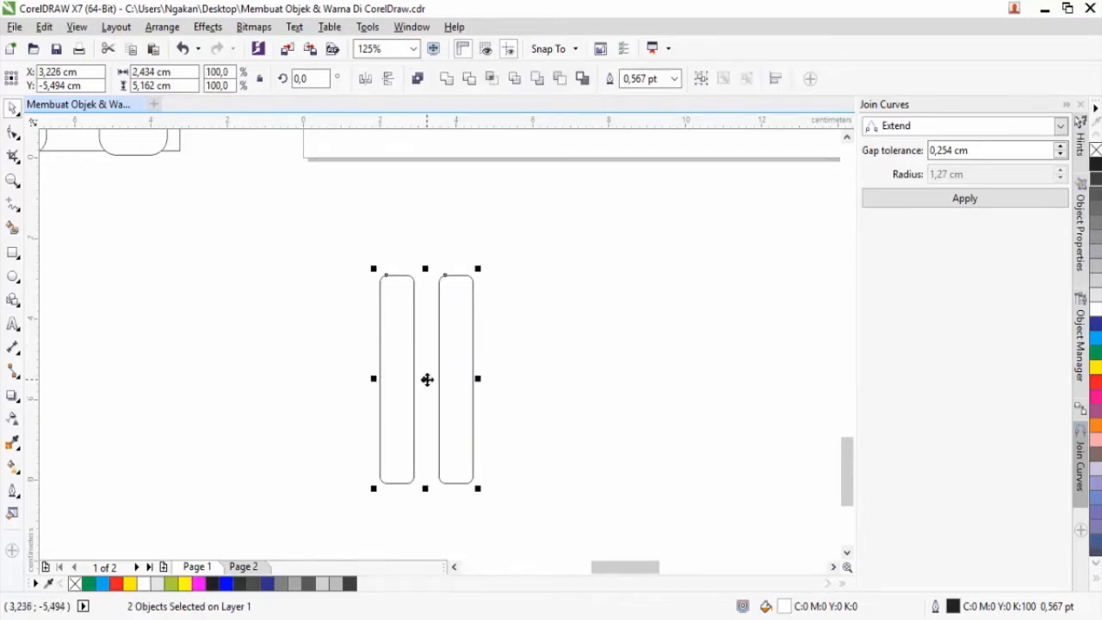
{"action": "left_click_drag", "start_coordinate": [427, 379], "coordinate": [543, 382]}
{"action": "left_click", "coordinate": [614, 370]}
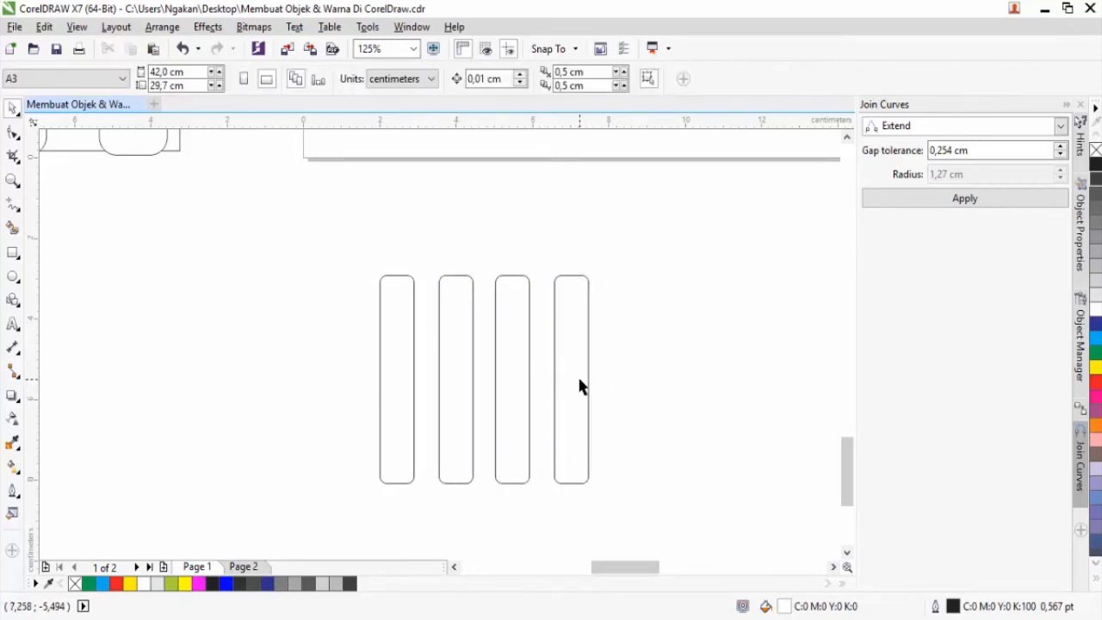
Step: Add a fifth and a sixth picket at the right end of the row by copying the last one
{"action": "left_click", "coordinate": [582, 379]}
{"action": "left_click_drag", "start_coordinate": [582, 379], "coordinate": [627, 384]}
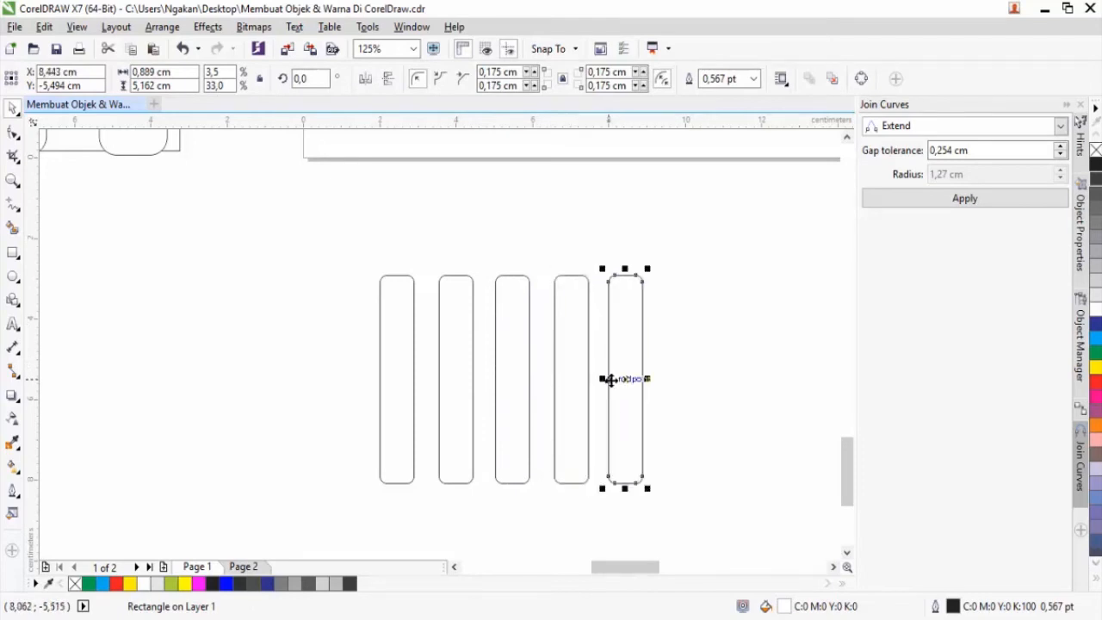
{"action": "scroll", "coordinate": [539, 379], "scroll_direction": "down", "scroll_amount": 3}
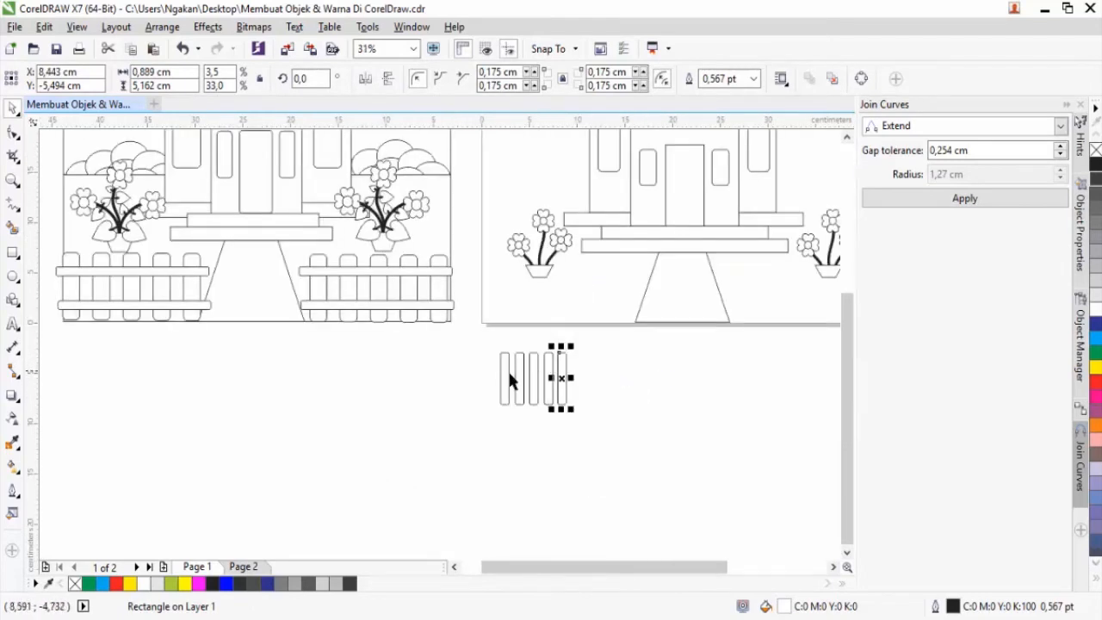
{"action": "scroll", "coordinate": [562, 377], "scroll_direction": "up", "scroll_amount": 3}
{"action": "left_click_drag", "start_coordinate": [559, 376], "coordinate": [608, 381]}
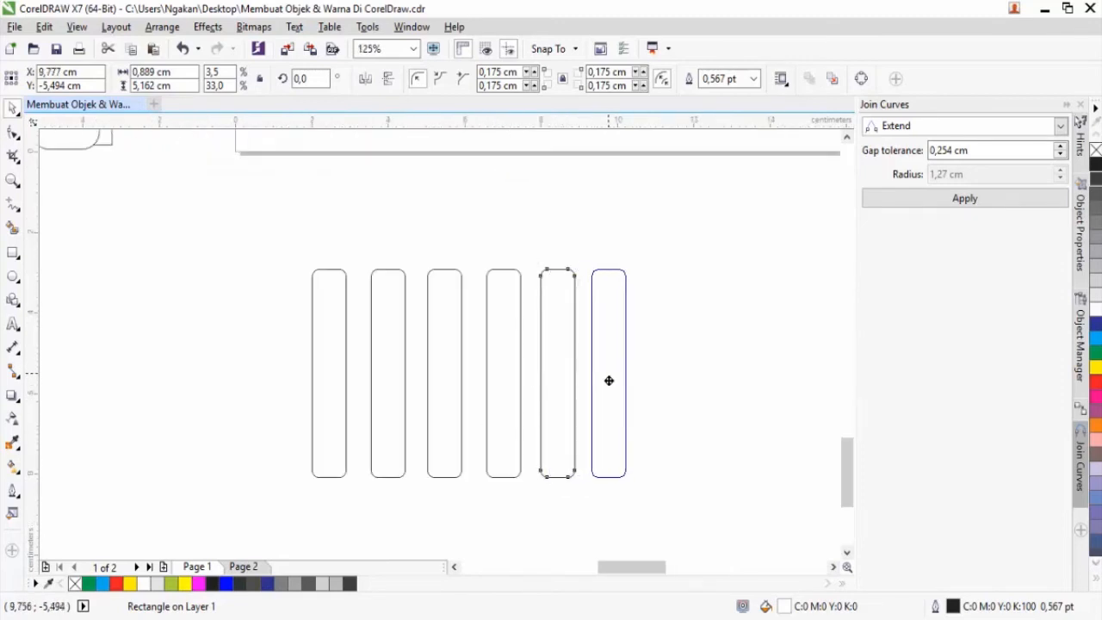
{"action": "scroll", "coordinate": [594, 369], "scroll_direction": "down", "scroll_amount": 1}
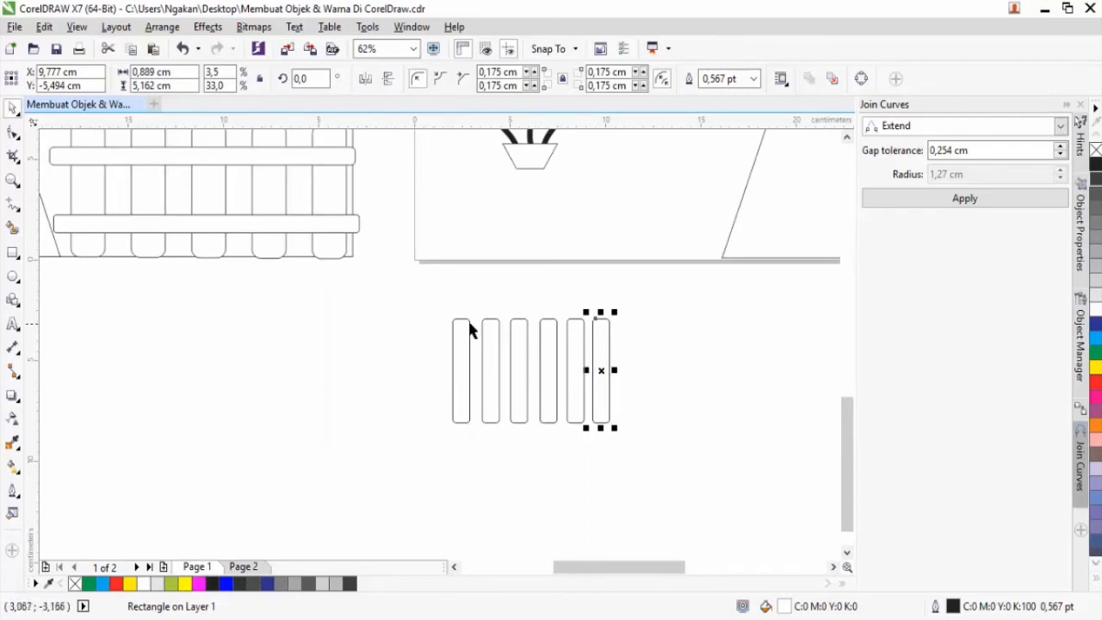
Step: Shape another picket copy into a horizontal rail about 11.08 by 0.93 cm across the pickets, and copy it lower down
{"action": "left_click_drag", "start_coordinate": [598, 369], "coordinate": [663, 374]}
{"action": "left_click_drag", "start_coordinate": [663, 316], "coordinate": [807, 419]}
{"action": "left_click_drag", "start_coordinate": [721, 418], "coordinate": [502, 349]}
{"action": "left_click_drag", "start_coordinate": [574, 349], "coordinate": [641, 349]}
{"action": "scroll", "coordinate": [526, 369], "scroll_direction": "up", "scroll_amount": 2}
{"action": "left_click_drag", "start_coordinate": [527, 359], "coordinate": [529, 421]}
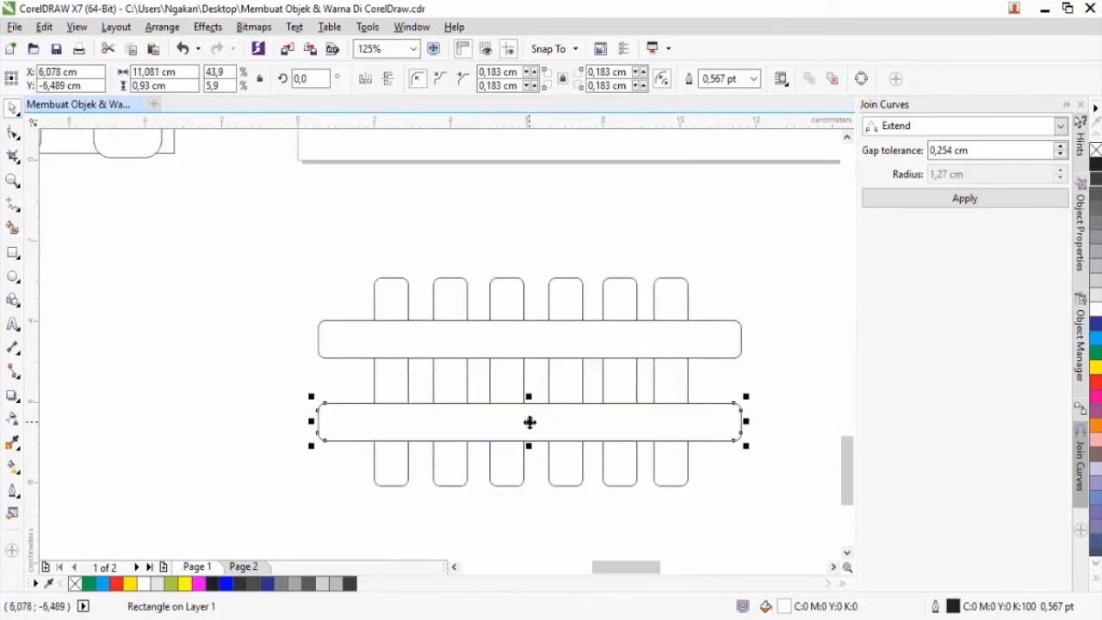
Step: Move the whole fence to the page's lower left beside the path and enlarge it to about 15.69 by 7.31 cm
{"action": "scroll", "coordinate": [522, 382], "scroll_direction": "down", "scroll_amount": 4}
{"action": "left_click_drag", "start_coordinate": [443, 340], "coordinate": [614, 432]}
{"action": "left_click_drag", "start_coordinate": [529, 391], "coordinate": [524, 294]}
{"action": "left_click_drag", "start_coordinate": [580, 261], "coordinate": [633, 249]}
{"action": "left_click_drag", "start_coordinate": [525, 290], "coordinate": [547, 288]}
{"action": "scroll", "coordinate": [547, 310], "scroll_direction": "up", "scroll_amount": 2}
{"action": "left_click_drag", "start_coordinate": [731, 170], "coordinate": [711, 181]}
{"action": "left_click_drag", "start_coordinate": [665, 226], "coordinate": [541, 293]}
Step: Copy the fence horizontally to the right side of the garden path
{"action": "scroll", "coordinate": [551, 273], "scroll_direction": "down", "scroll_amount": 4}
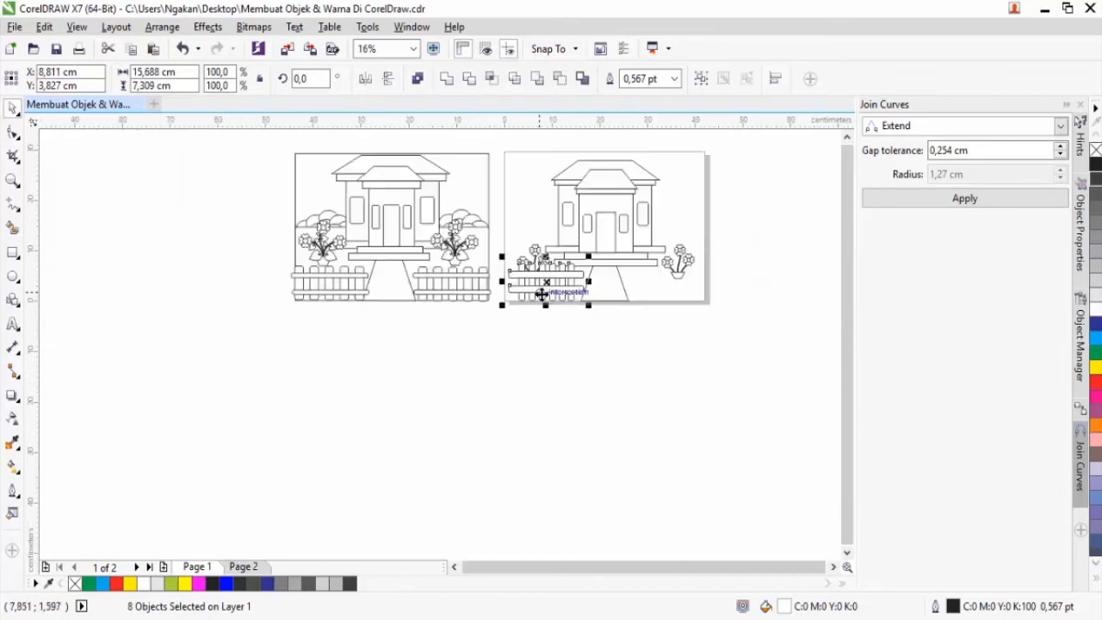
{"action": "scroll", "coordinate": [677, 281], "scroll_direction": "up", "scroll_amount": 2}
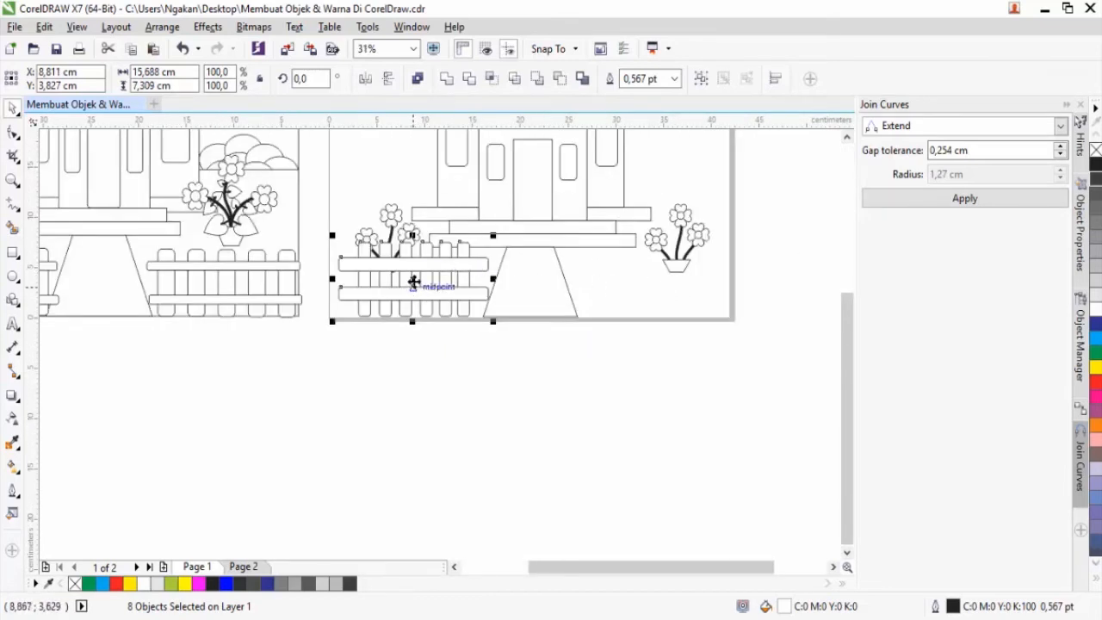
{"action": "left_click_drag", "start_coordinate": [417, 279], "coordinate": [642, 289]}
{"action": "left_click", "coordinate": [619, 367]}
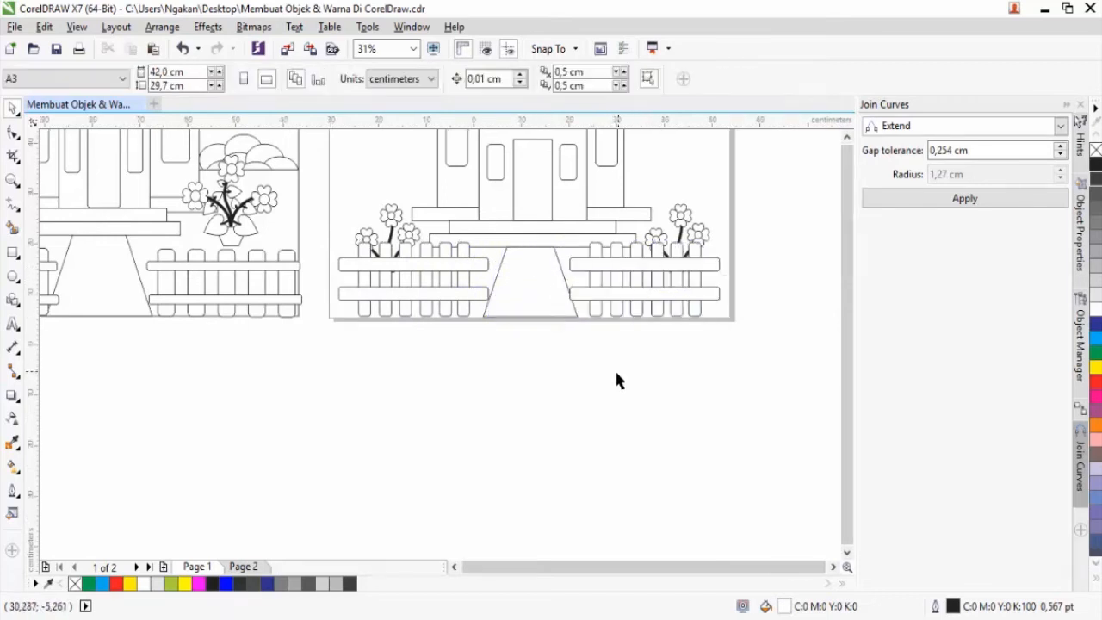
Step: Select the right potted plant and raise it so that more of it shows above the fence
{"action": "scroll", "coordinate": [581, 268], "scroll_direction": "down", "scroll_amount": 2}
{"action": "scroll", "coordinate": [582, 272], "scroll_direction": "up", "scroll_amount": 2}
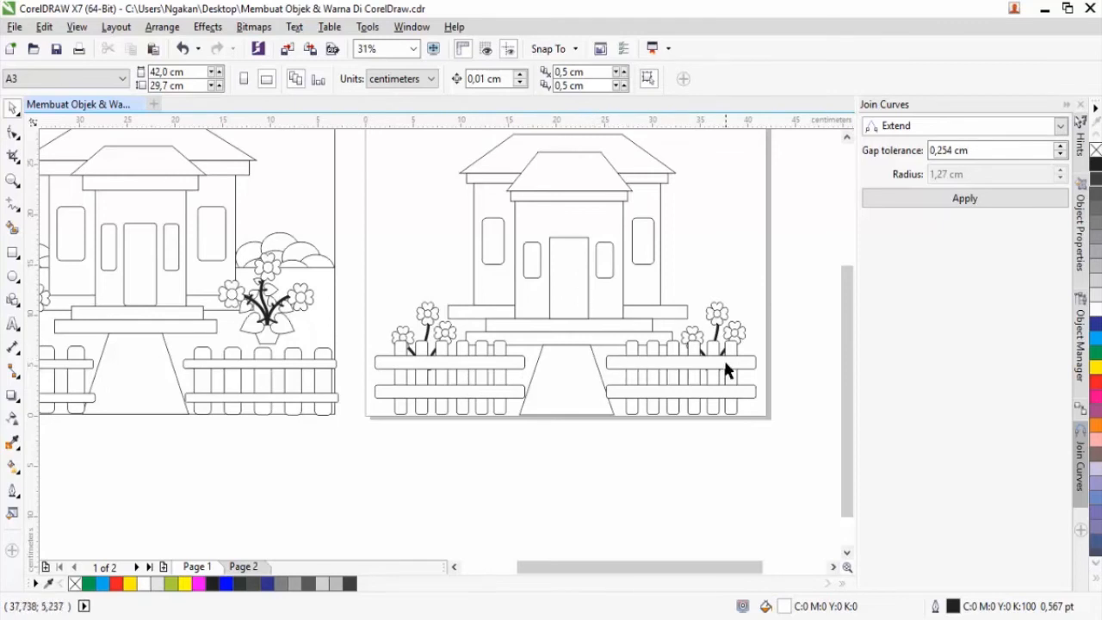
{"action": "scroll", "coordinate": [726, 370], "scroll_direction": "up", "scroll_amount": 1}
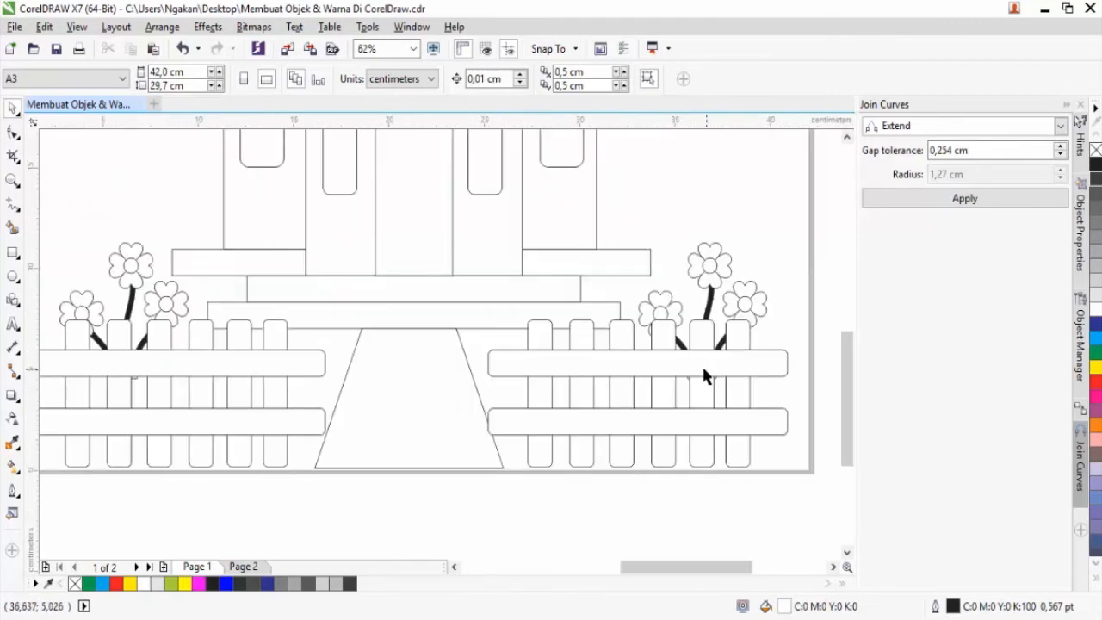
{"action": "scroll", "coordinate": [707, 373], "scroll_direction": "down", "scroll_amount": 1}
{"action": "left_click_drag", "start_coordinate": [707, 373], "coordinate": [660, 293]}
{"action": "mouse_move", "coordinate": [702, 341]}
{"action": "left_mouse_down"}
{"action": "mouse_move", "coordinate": [705, 318]}
{"action": "mouse_move", "coordinate": [714, 323]}
{"action": "left_mouse_up"}
{"action": "key", "text": "Escape"}
{"action": "scroll", "coordinate": [603, 348], "scroll_direction": "down", "scroll_amount": 2}
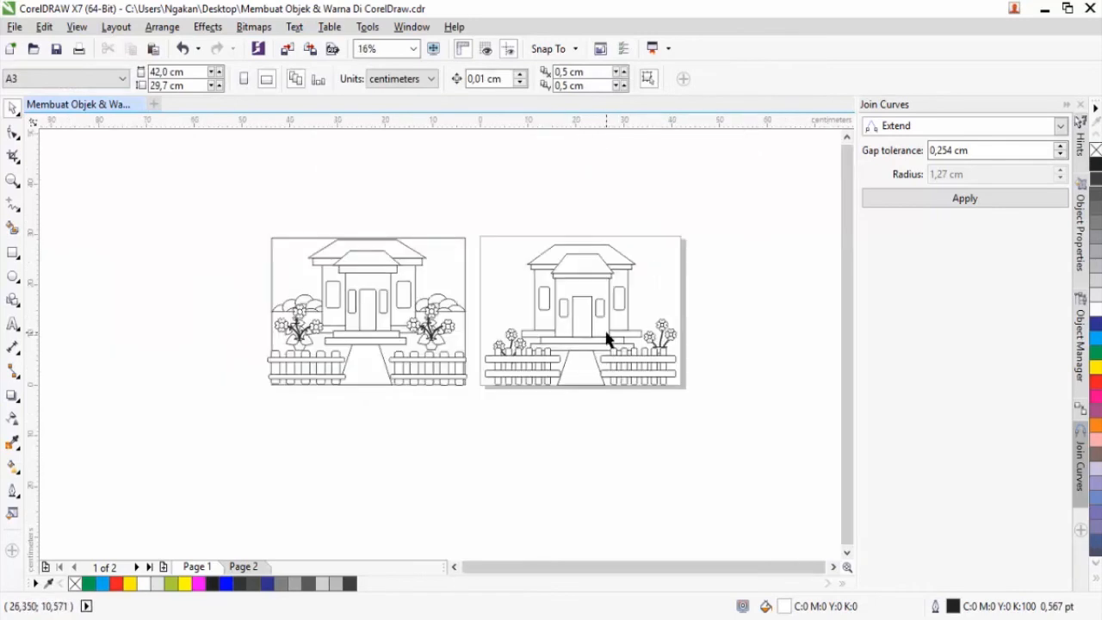
Step: Draw a background rectangle about 42 by 29.89 cm over the whole page and send it to the back of the layer
{"action": "scroll", "coordinate": [608, 332], "scroll_direction": "up", "scroll_amount": 2}
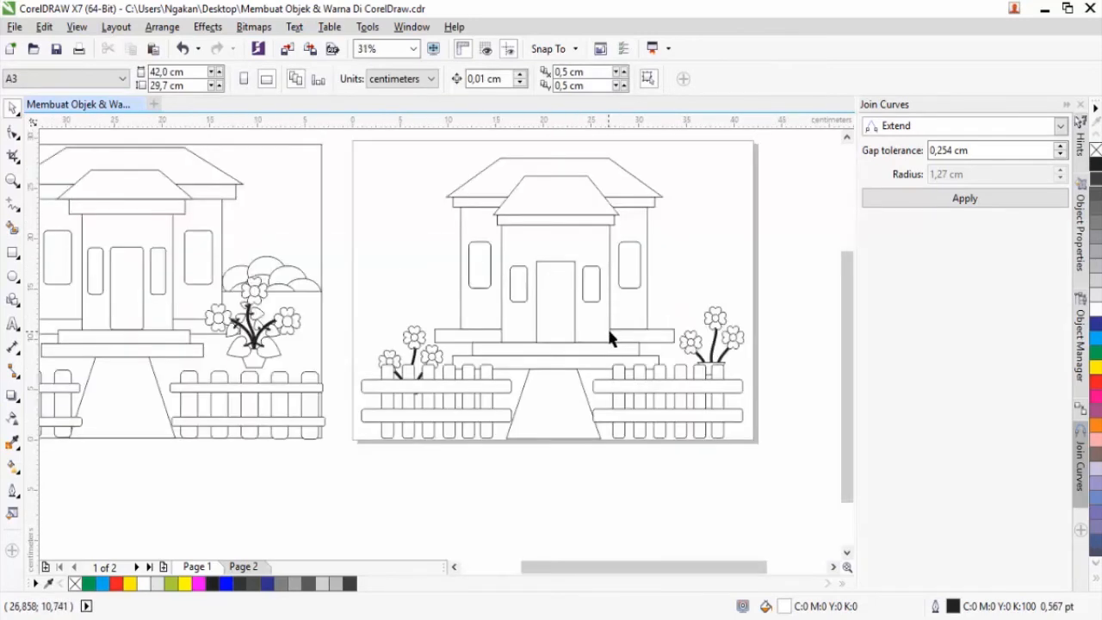
{"action": "scroll", "coordinate": [608, 333], "scroll_direction": "down", "scroll_amount": 2}
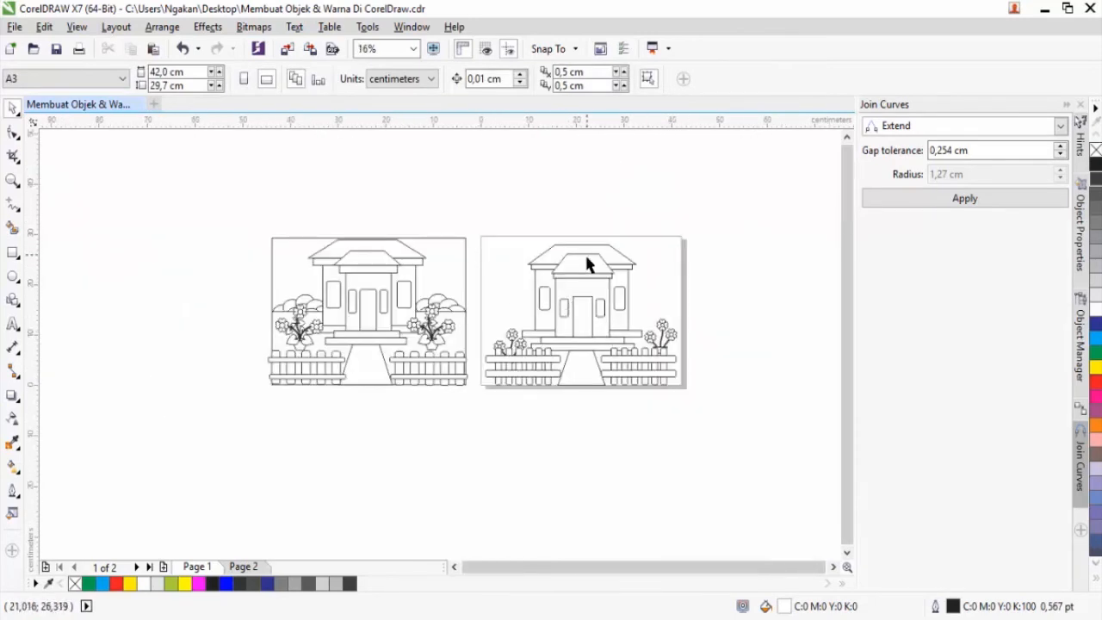
{"action": "left_click", "coordinate": [12, 253]}
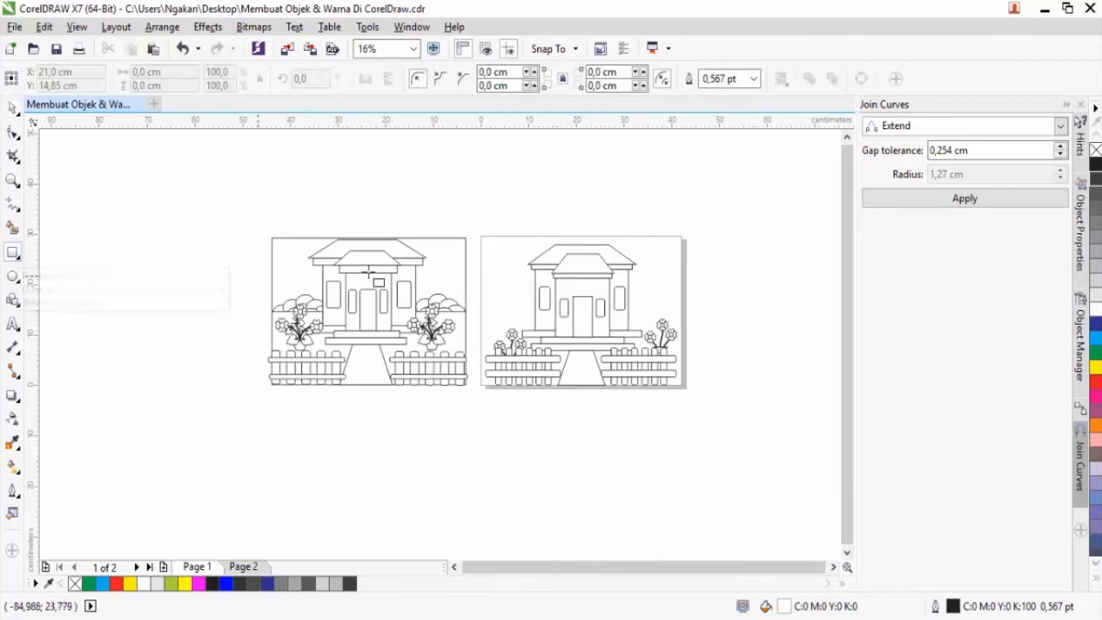
{"action": "scroll", "coordinate": [541, 254], "scroll_direction": "up", "scroll_amount": 2}
{"action": "left_click_drag", "start_coordinate": [417, 218], "coordinate": [818, 518]}
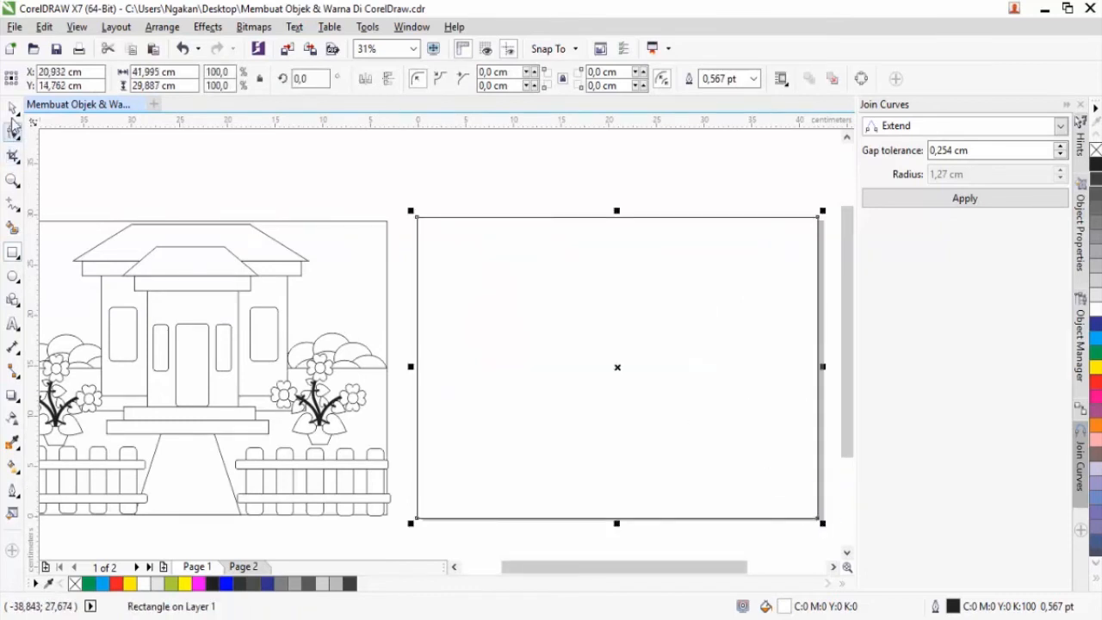
{"action": "left_click", "coordinate": [162, 27]}
{"action": "mouse_move", "coordinate": [231, 87]}
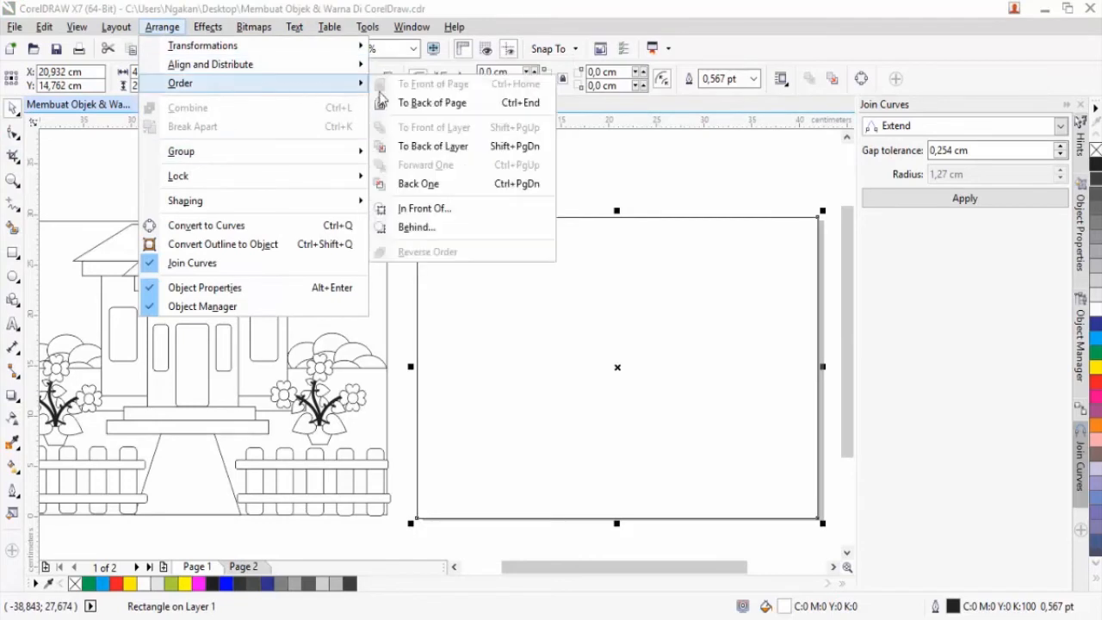
{"action": "left_click", "coordinate": [447, 152]}
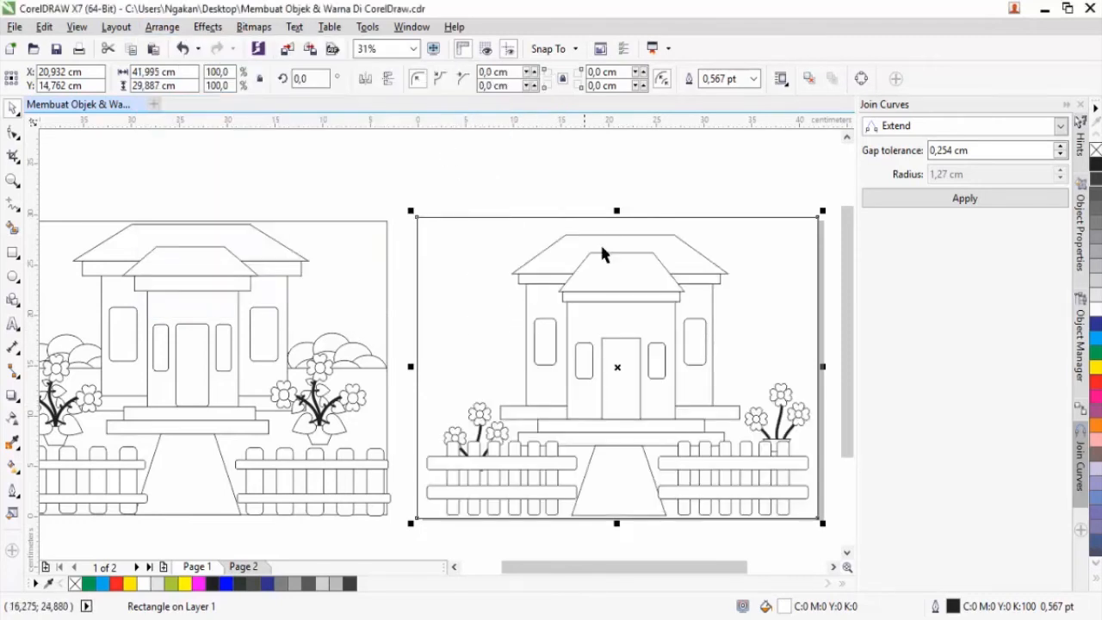
Step: Create a ground rectangle about 12.53 cm high as a shortened copy of the background, and send it to the back of the layer
{"action": "left_click_drag", "start_coordinate": [617, 211], "coordinate": [609, 386]}
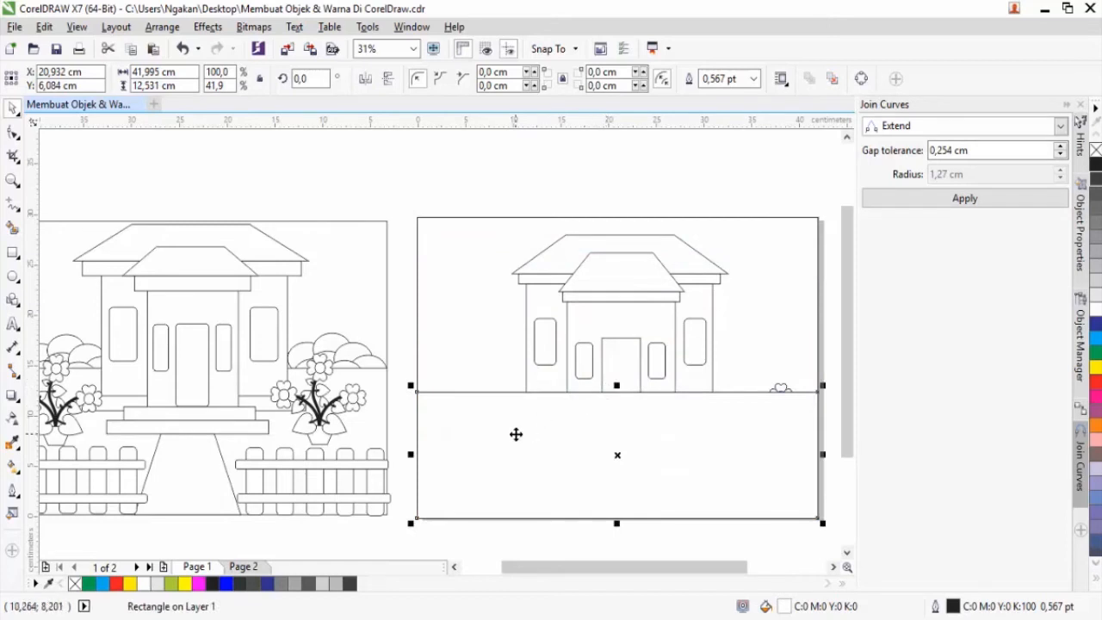
{"action": "left_click", "coordinate": [162, 26]}
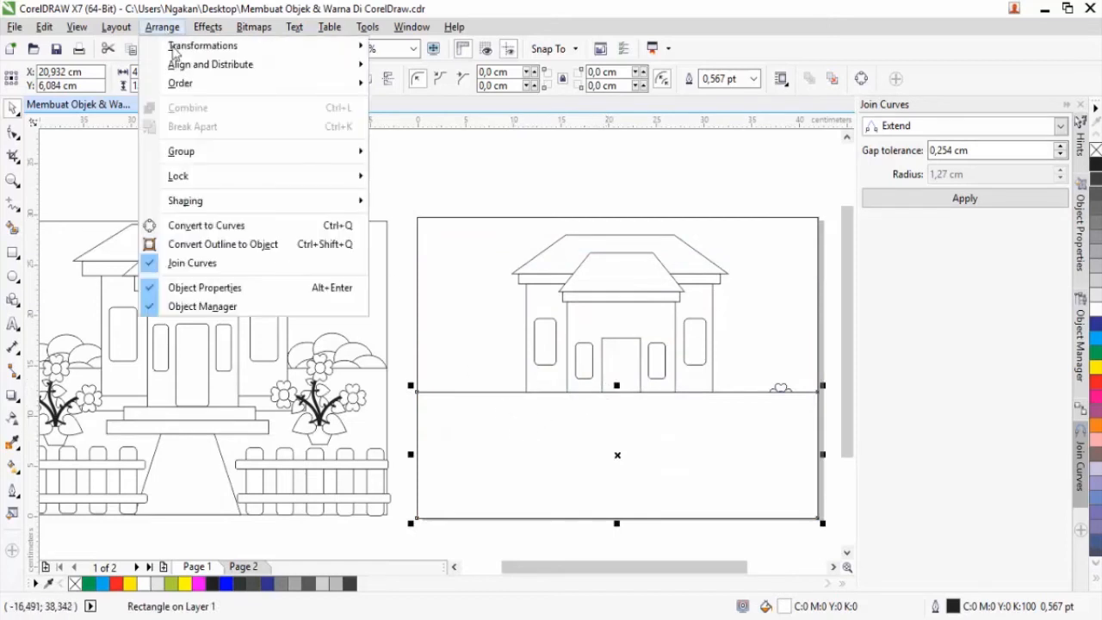
{"action": "mouse_move", "coordinate": [216, 86]}
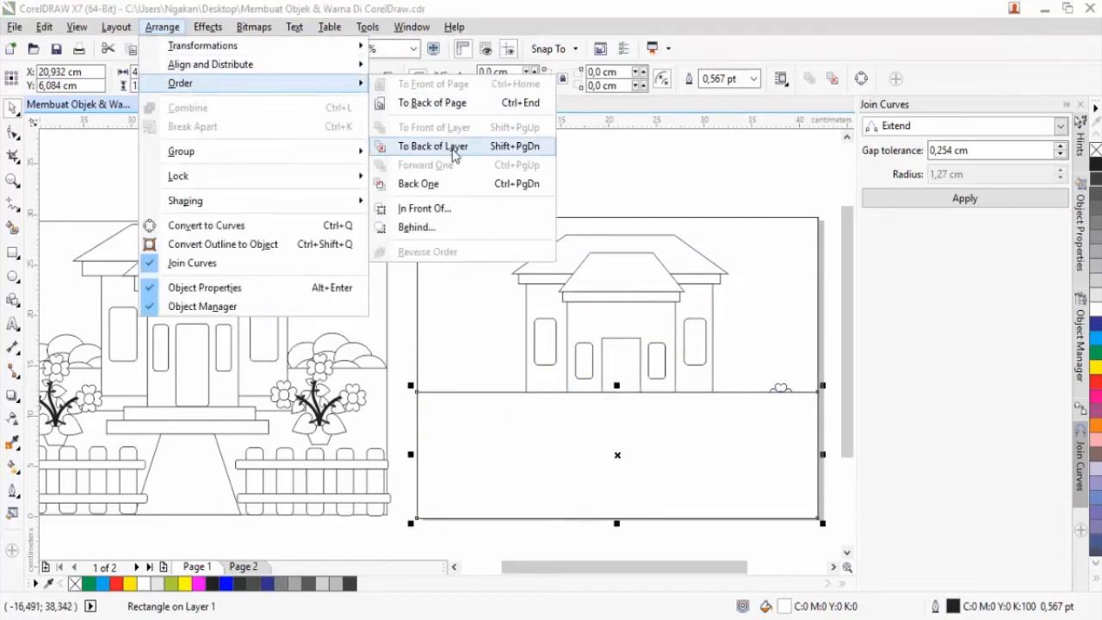
{"action": "left_click", "coordinate": [434, 147]}
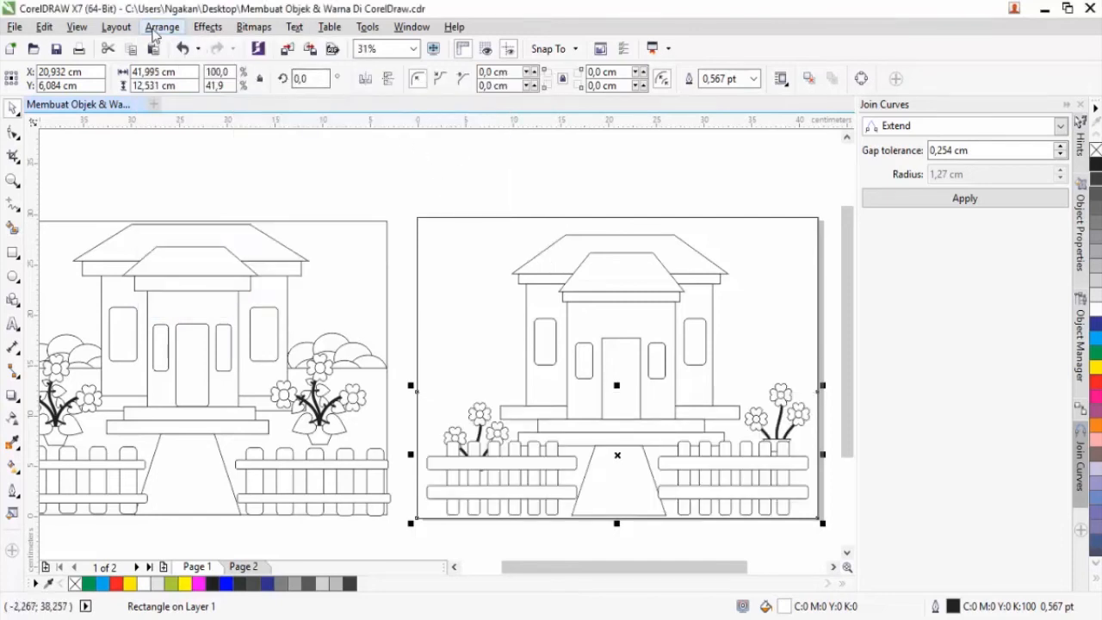
Step: Send the full-page background rectangle back one level, behind the ground rectangle
{"action": "left_click", "coordinate": [440, 250]}
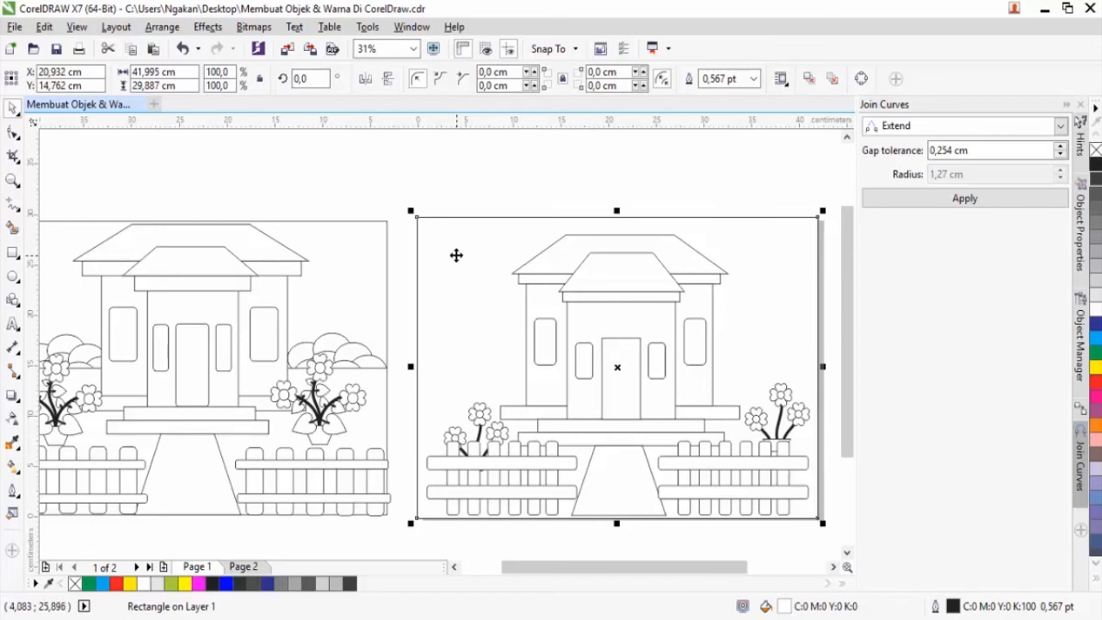
{"action": "left_click", "coordinate": [162, 27]}
{"action": "mouse_move", "coordinate": [240, 159]}
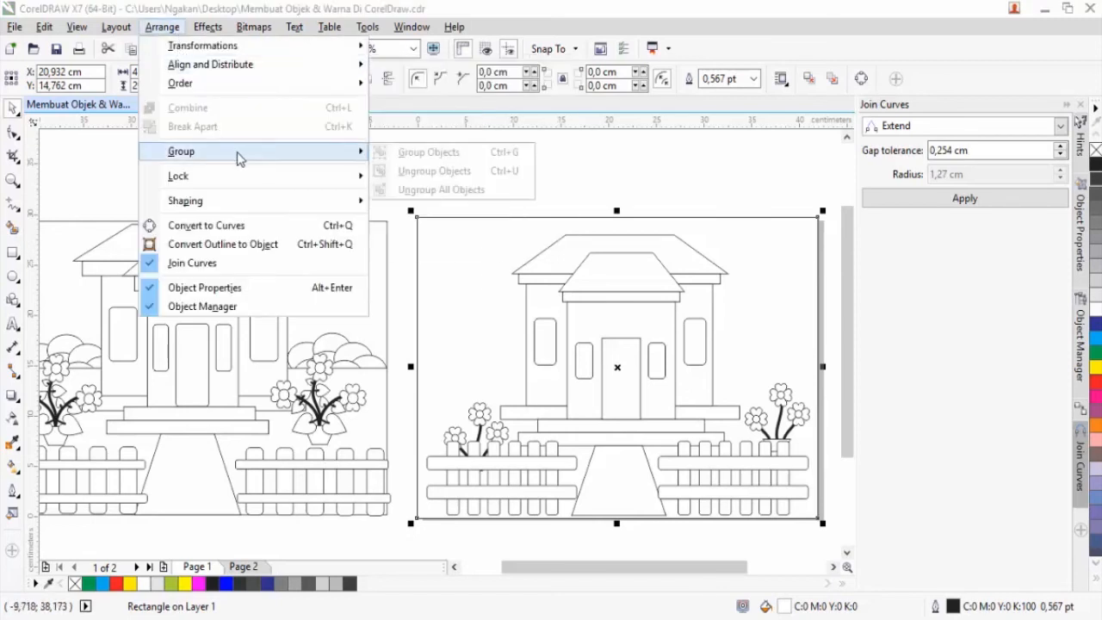
{"action": "mouse_move", "coordinate": [252, 92]}
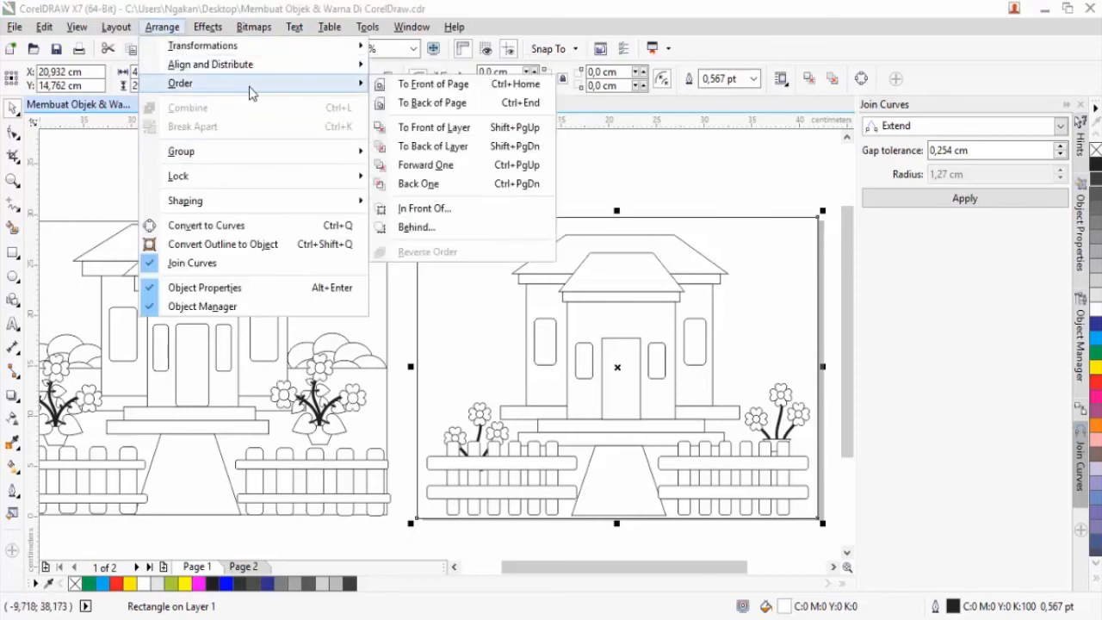
{"action": "left_click", "coordinate": [431, 185]}
{"action": "left_click", "coordinate": [455, 183]}
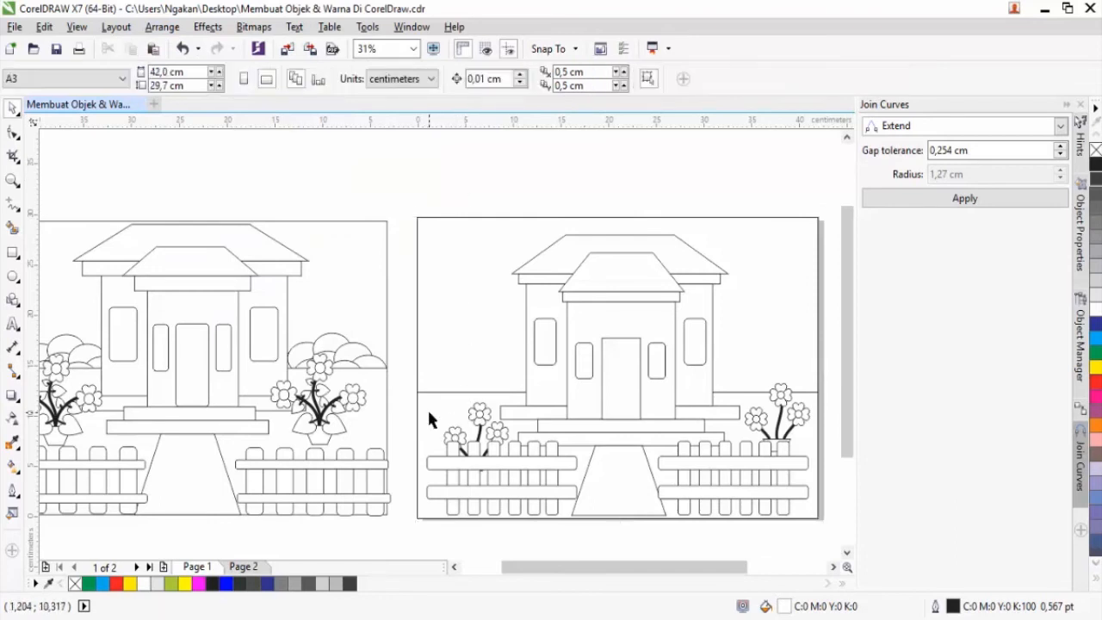
Step: Examine the extents and stacking of the ground and full-page background rectangles by selecting each in turn
{"action": "left_click", "coordinate": [431, 419]}
{"action": "left_click", "coordinate": [438, 375]}
{"action": "left_click", "coordinate": [442, 417]}
{"action": "left_click", "coordinate": [451, 368]}
{"action": "left_click", "coordinate": [441, 406]}
{"action": "left_click", "coordinate": [449, 343]}
{"action": "left_click", "coordinate": [436, 411]}
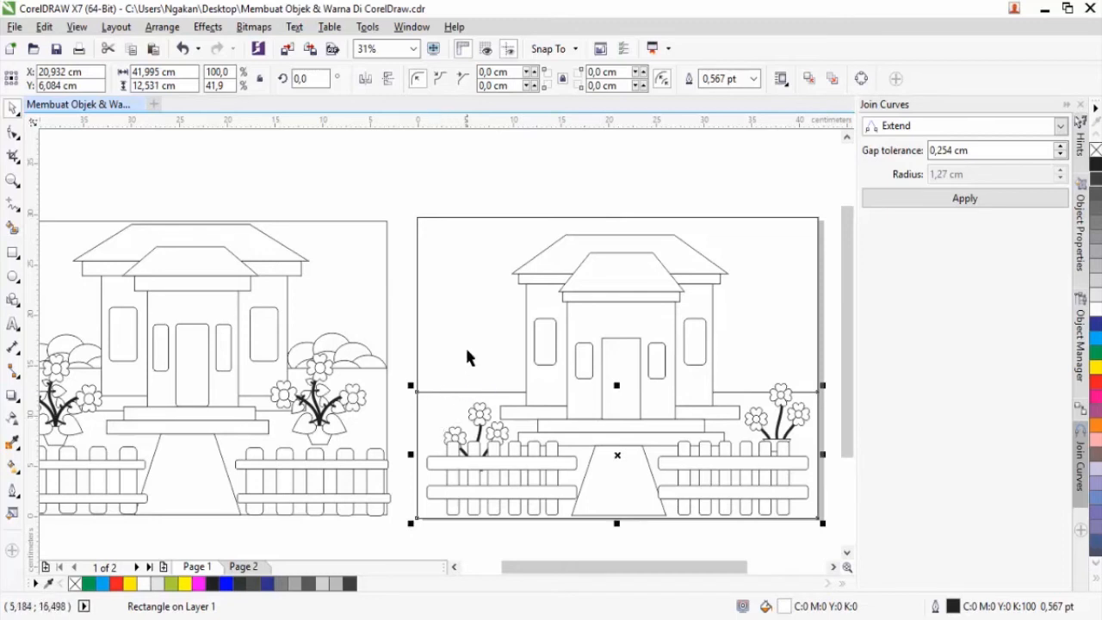
{"action": "left_click", "coordinate": [492, 386]}
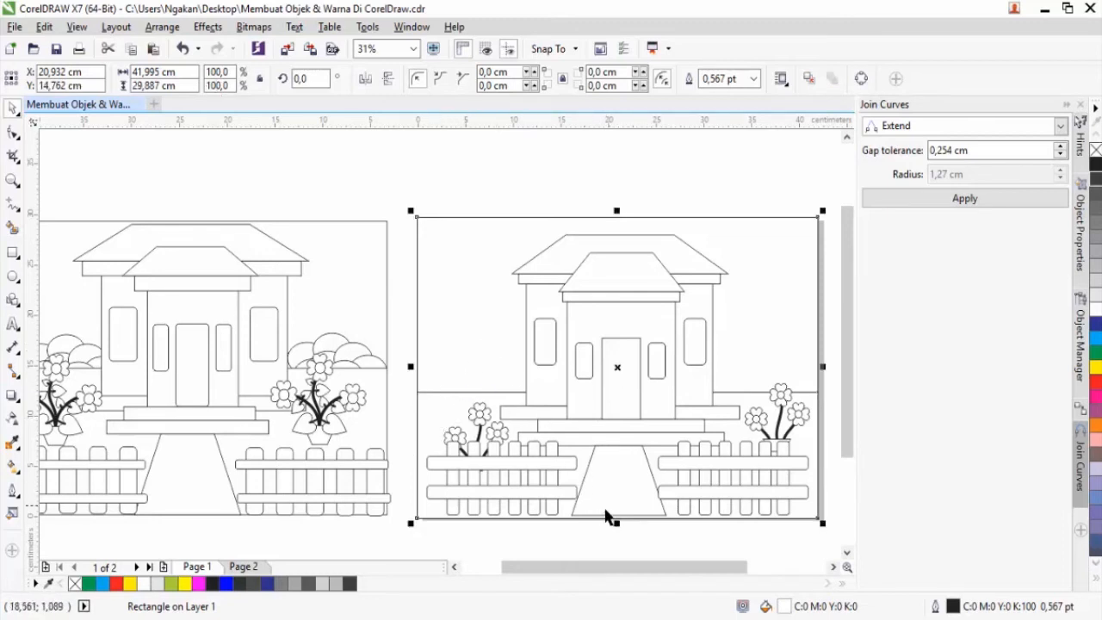
{"action": "left_click_drag", "start_coordinate": [617, 523], "coordinate": [569, 399]}
{"action": "left_click", "coordinate": [450, 420]}
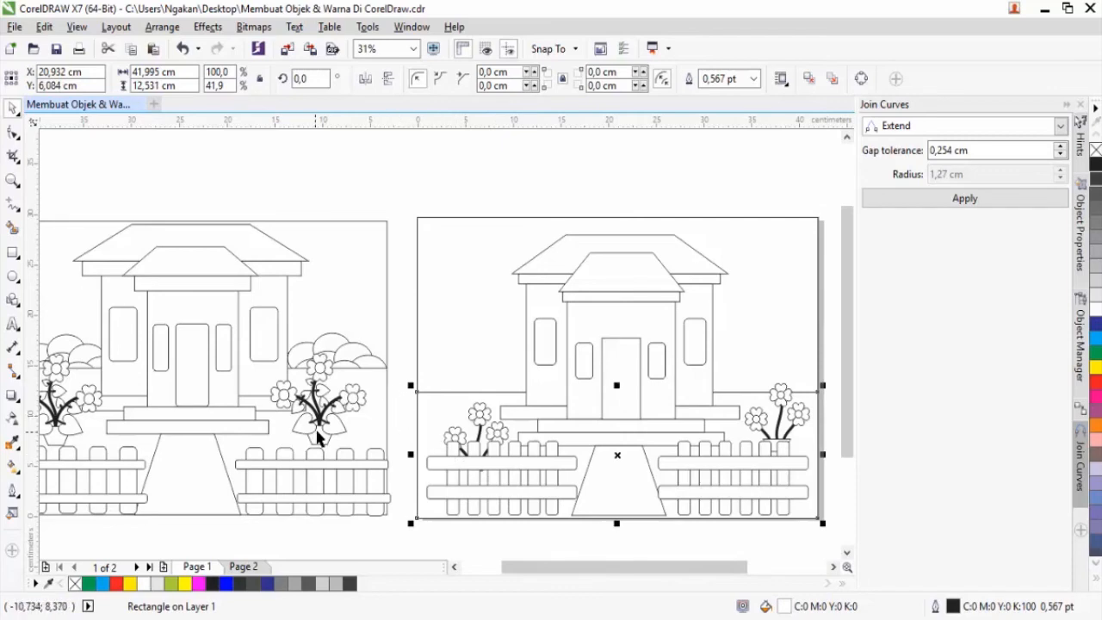
Step: Copy a heart petal from the left plant's lower right flower into the empty area above the plant
{"action": "scroll", "coordinate": [317, 440], "scroll_direction": "up", "scroll_amount": 4}
{"action": "scroll", "coordinate": [340, 422], "scroll_direction": "down", "scroll_amount": 4}
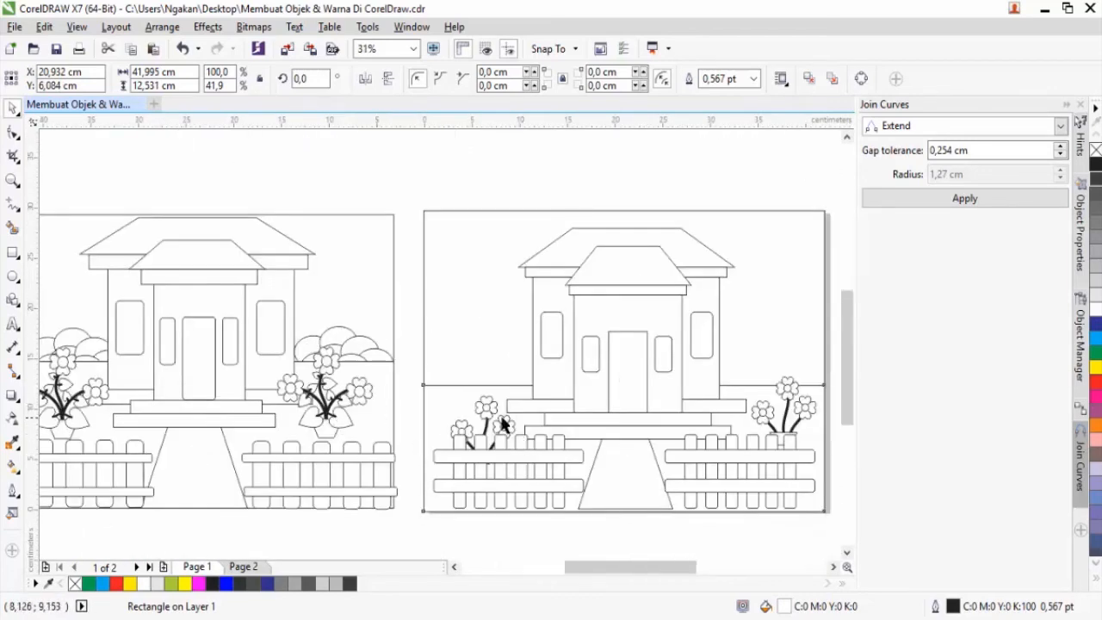
{"action": "scroll", "coordinate": [504, 423], "scroll_direction": "up", "scroll_amount": 4}
{"action": "left_click", "coordinate": [510, 426]}
{"action": "scroll", "coordinate": [511, 430], "scroll_direction": "down", "scroll_amount": 2}
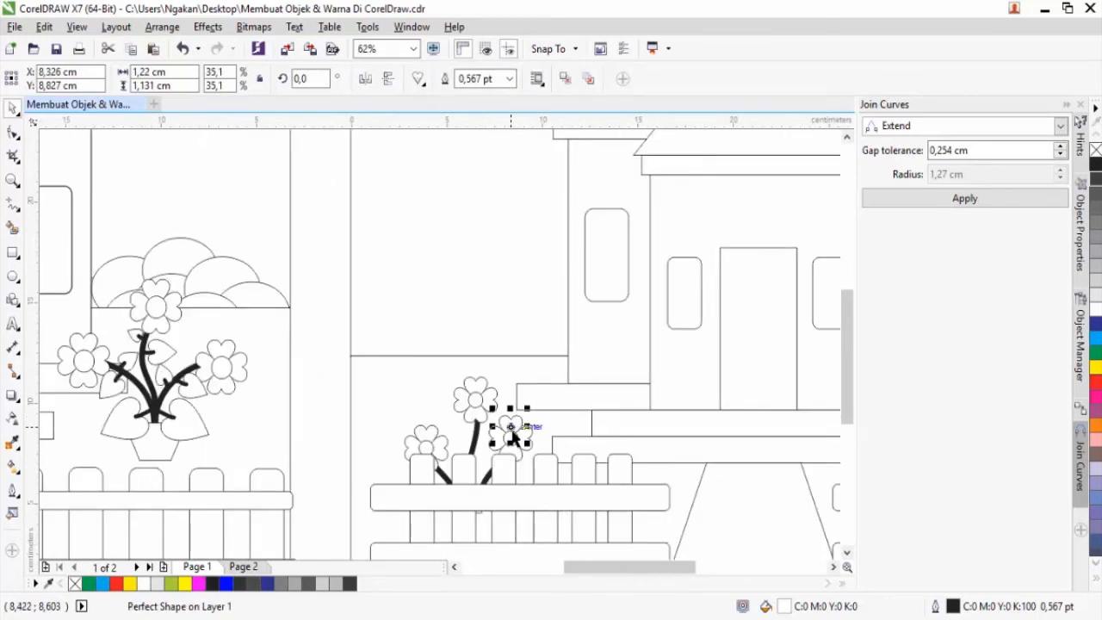
{"action": "left_click_drag", "start_coordinate": [511, 427], "coordinate": [471, 259]}
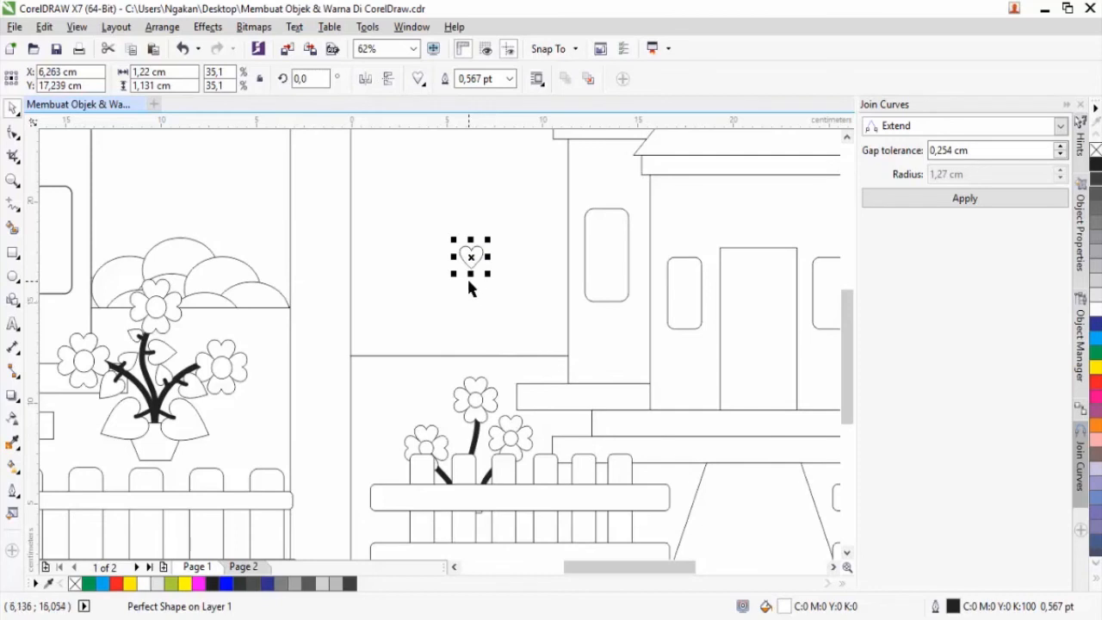
Step: Draw a vertical stem line about 1.1 cm long down from the copied heart's tip and set its outline to 4.0 pt
{"action": "left_click", "coordinate": [15, 205]}
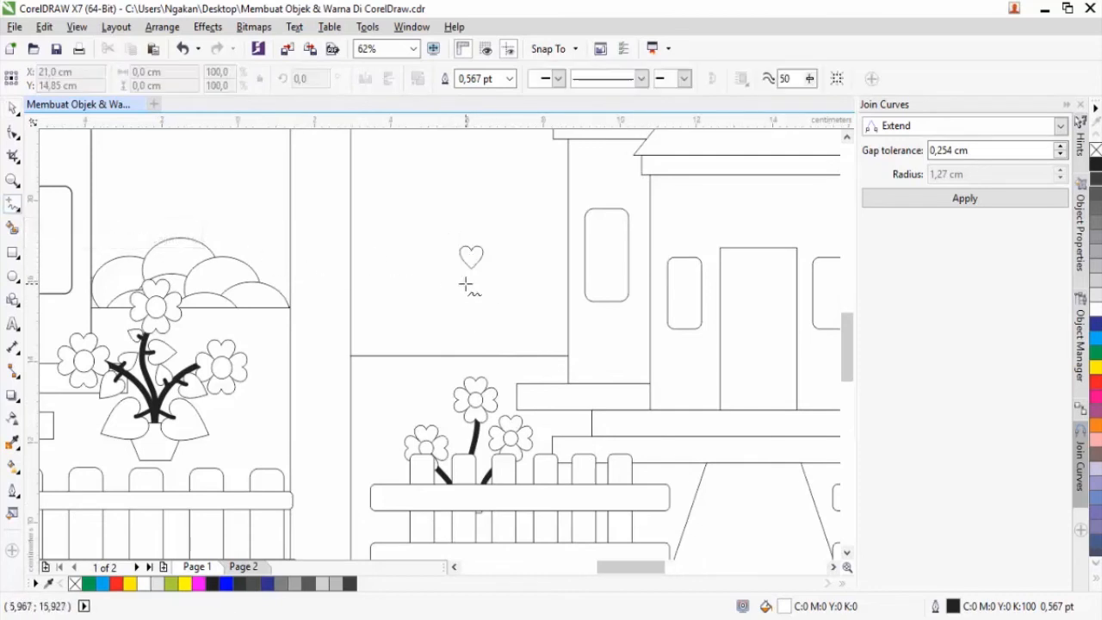
{"action": "scroll", "coordinate": [467, 284], "scroll_direction": "up", "scroll_amount": 3}
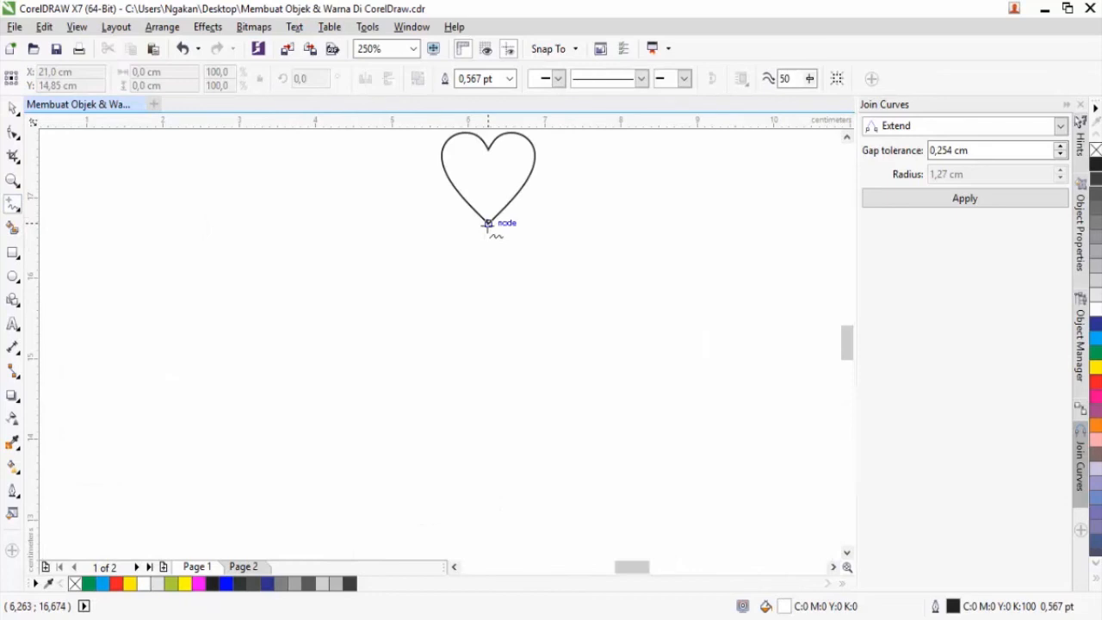
{"action": "left_click", "coordinate": [488, 224]}
{"action": "left_click", "coordinate": [489, 319]}
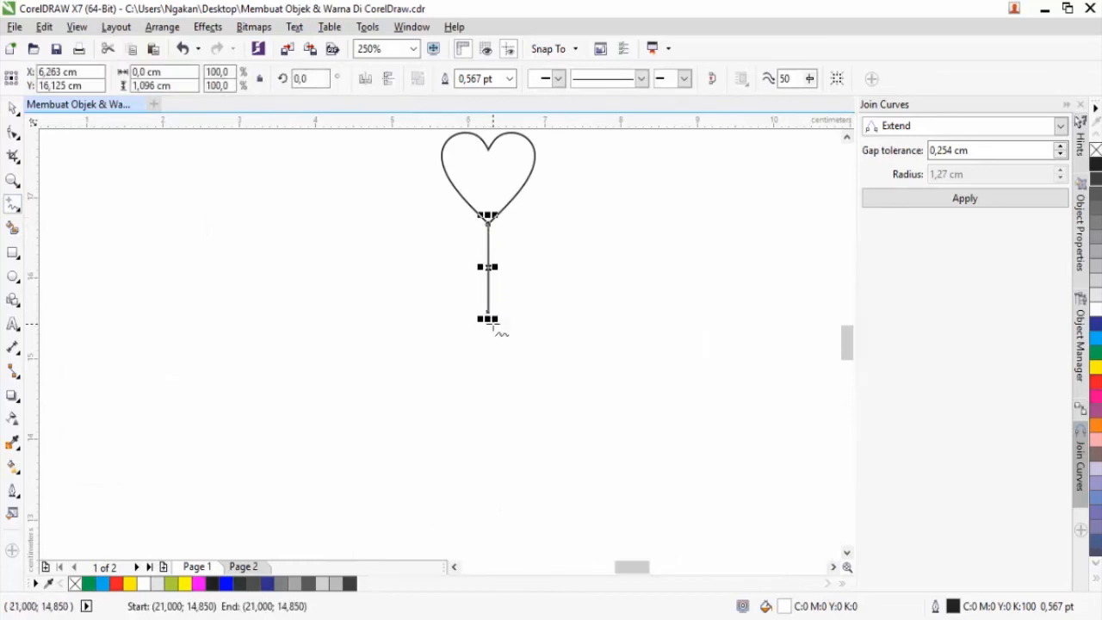
{"action": "left_click", "coordinate": [510, 78]}
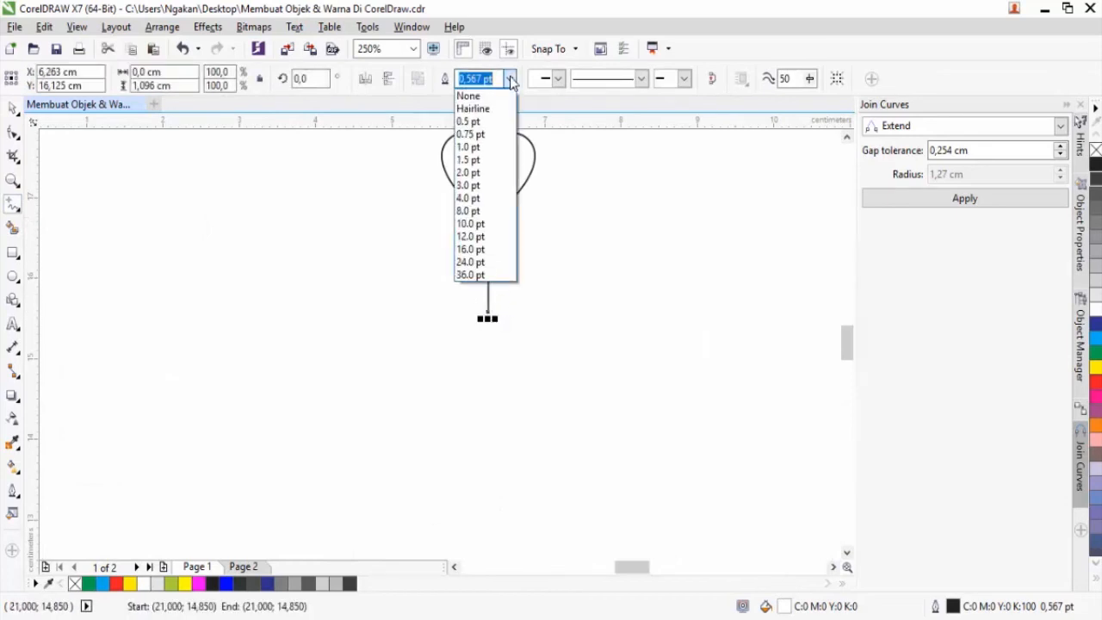
{"action": "left_click", "coordinate": [478, 199]}
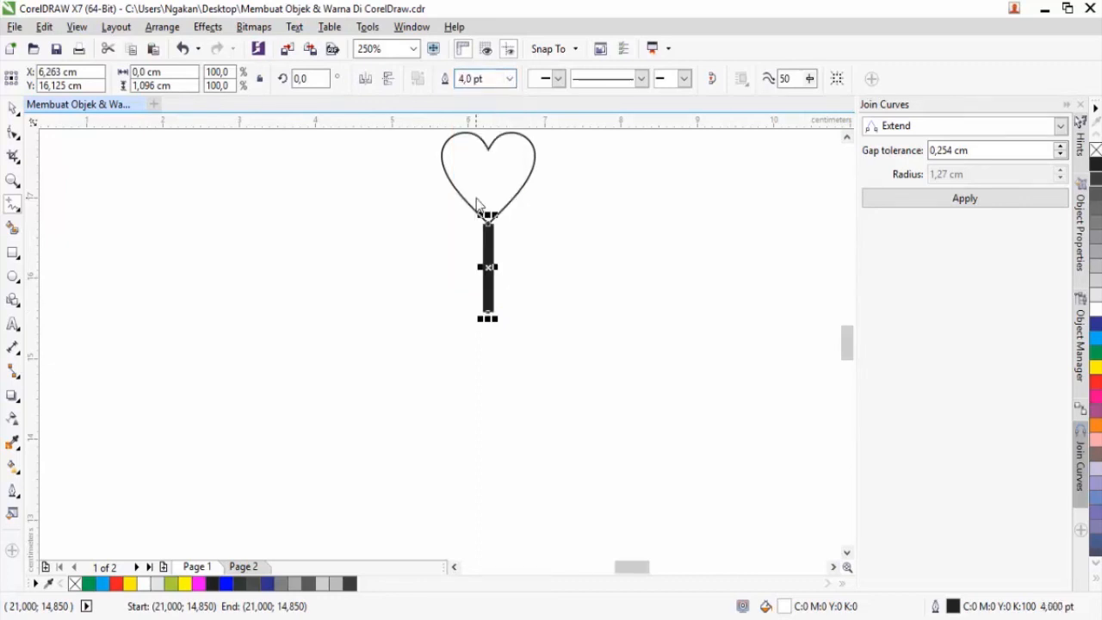
Step: Convert the stem line to a curve and bend it into a slight S shape about 0.93 cm high
{"action": "left_click", "coordinate": [13, 132]}
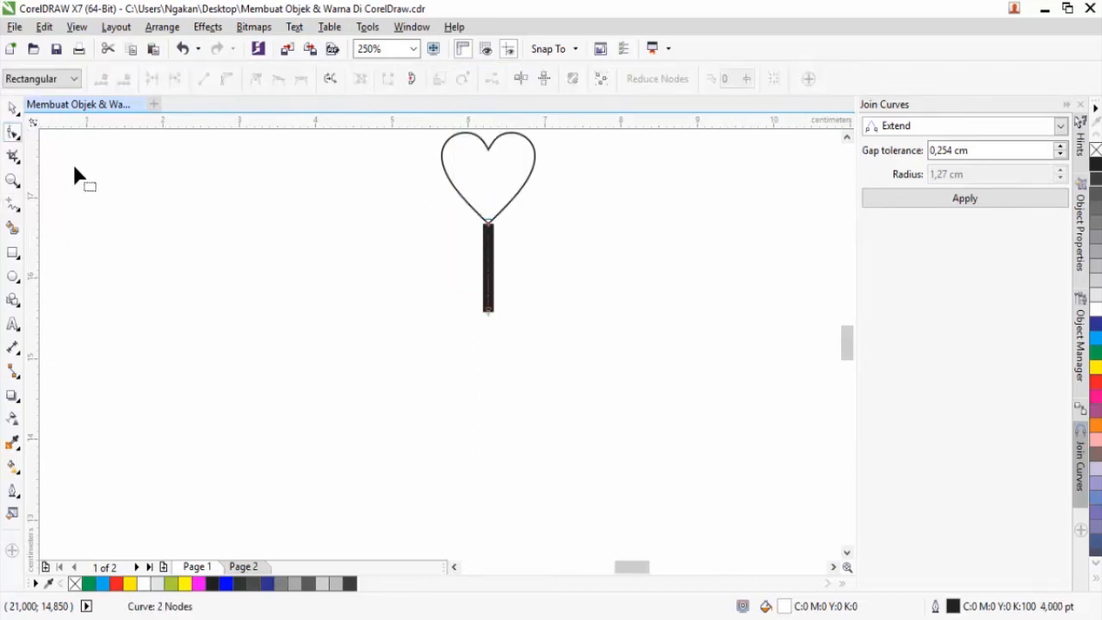
{"action": "right_click", "coordinate": [488, 269]}
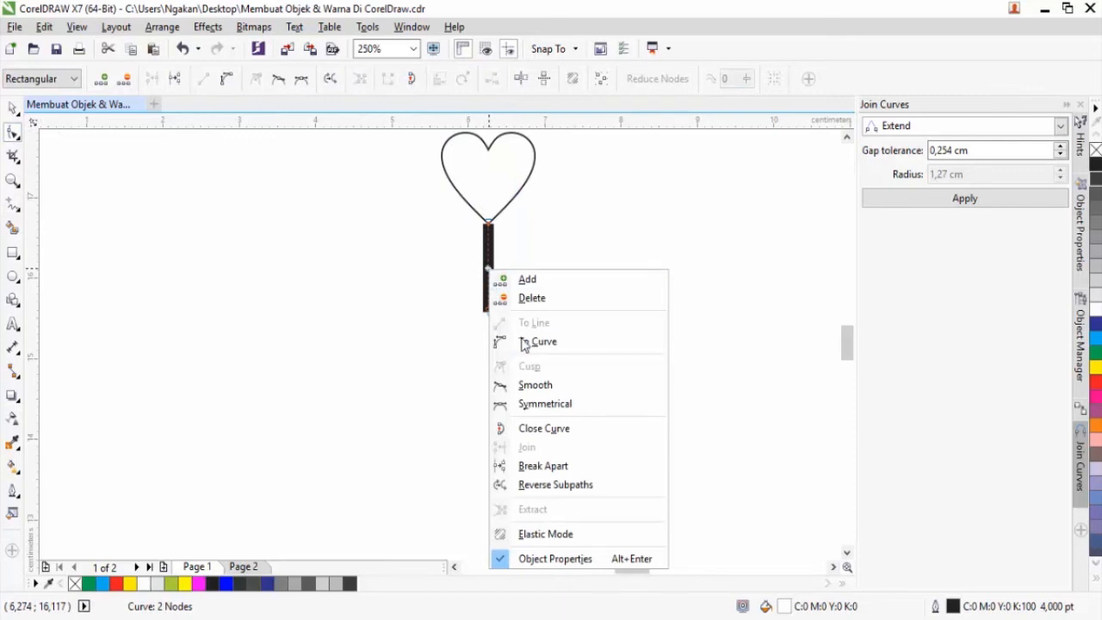
{"action": "left_click", "coordinate": [527, 342]}
{"action": "left_click", "coordinate": [489, 268]}
{"action": "mouse_move", "coordinate": [489, 254]}
{"action": "left_mouse_down"}
{"action": "mouse_move", "coordinate": [477, 250]}
{"action": "mouse_move", "coordinate": [502, 293]}
{"action": "mouse_move", "coordinate": [498, 310]}
{"action": "mouse_move", "coordinate": [494, 227]}
{"action": "mouse_move", "coordinate": [499, 253]}
{"action": "left_mouse_up"}
{"action": "scroll", "coordinate": [489, 267], "scroll_direction": "down", "scroll_amount": 2}
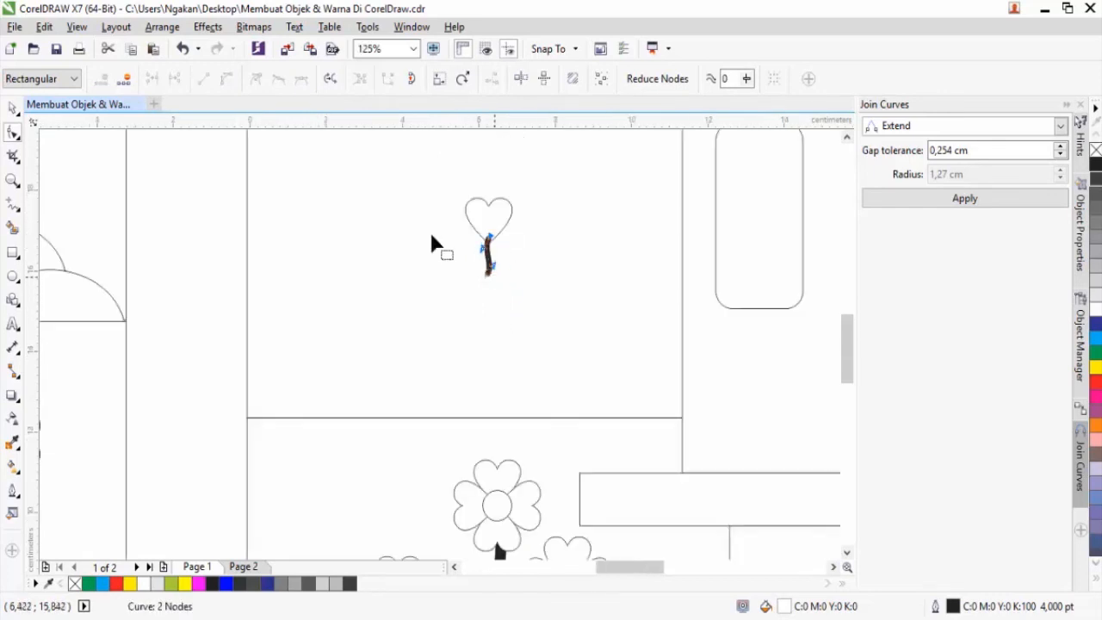
{"action": "left_click", "coordinate": [13, 110]}
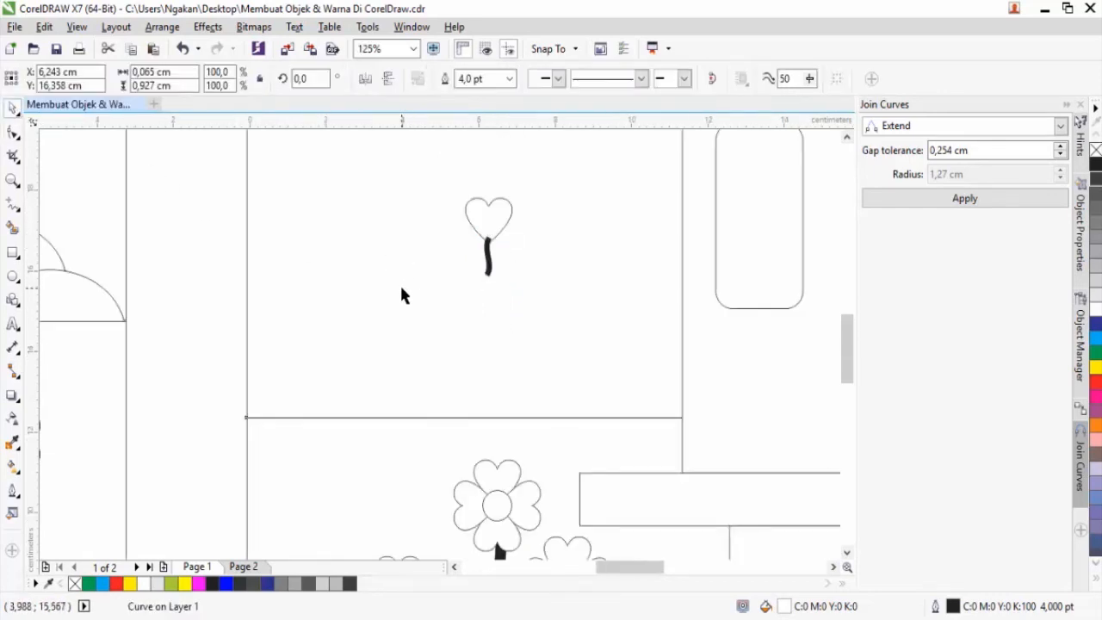
Step: Rotate the heart above the stem to about 175° and move it down so its notch overlaps the stem's upper end
{"action": "left_click", "coordinate": [500, 251]}
{"action": "left_click", "coordinate": [228, 191]}
{"action": "left_click_drag", "start_coordinate": [228, 164], "coordinate": [560, 308]}
{"action": "scroll", "coordinate": [508, 294], "scroll_direction": "down", "scroll_amount": 2}
{"action": "scroll", "coordinate": [498, 259], "scroll_direction": "up", "scroll_amount": 4}
{"action": "left_click", "coordinate": [514, 210]}
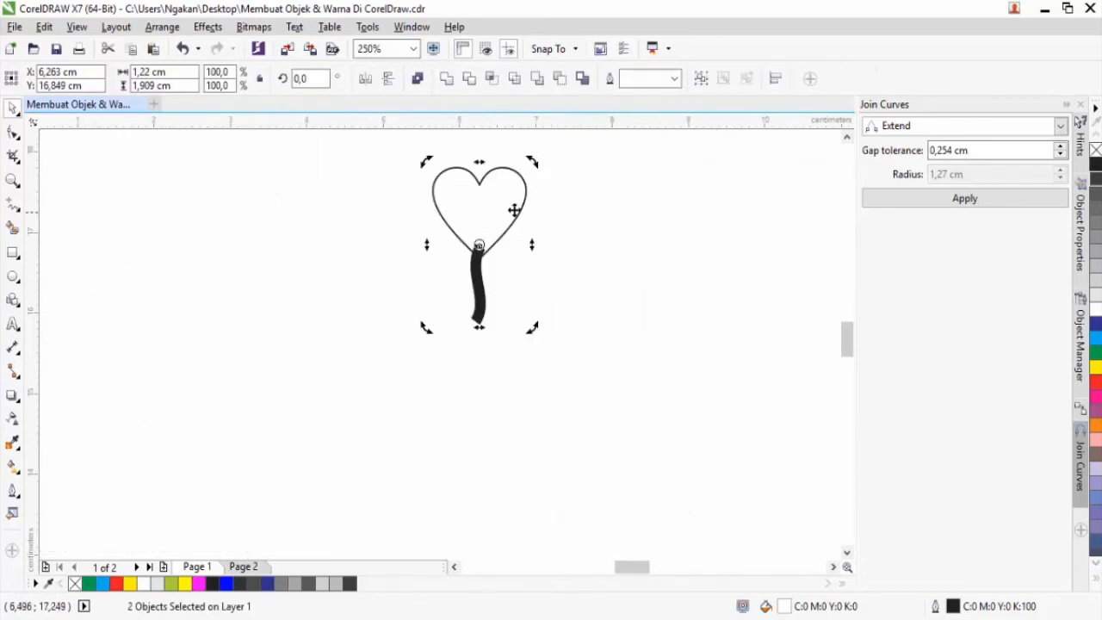
{"action": "left_click", "coordinate": [477, 214]}
{"action": "left_click", "coordinate": [505, 229]}
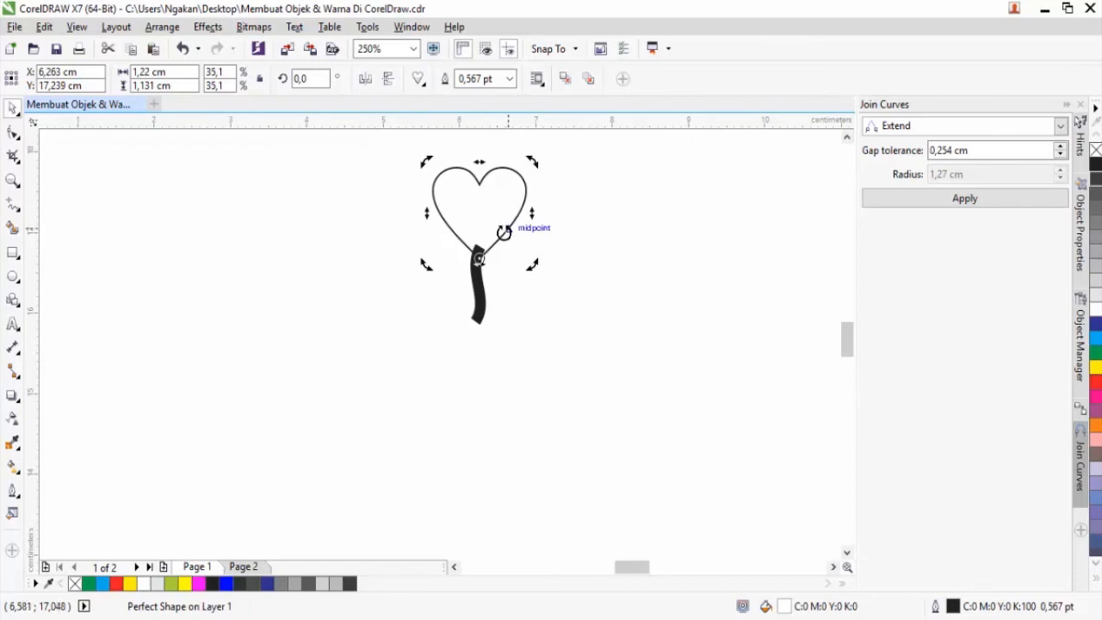
{"action": "scroll", "coordinate": [500, 218], "scroll_direction": "down", "scroll_amount": 2}
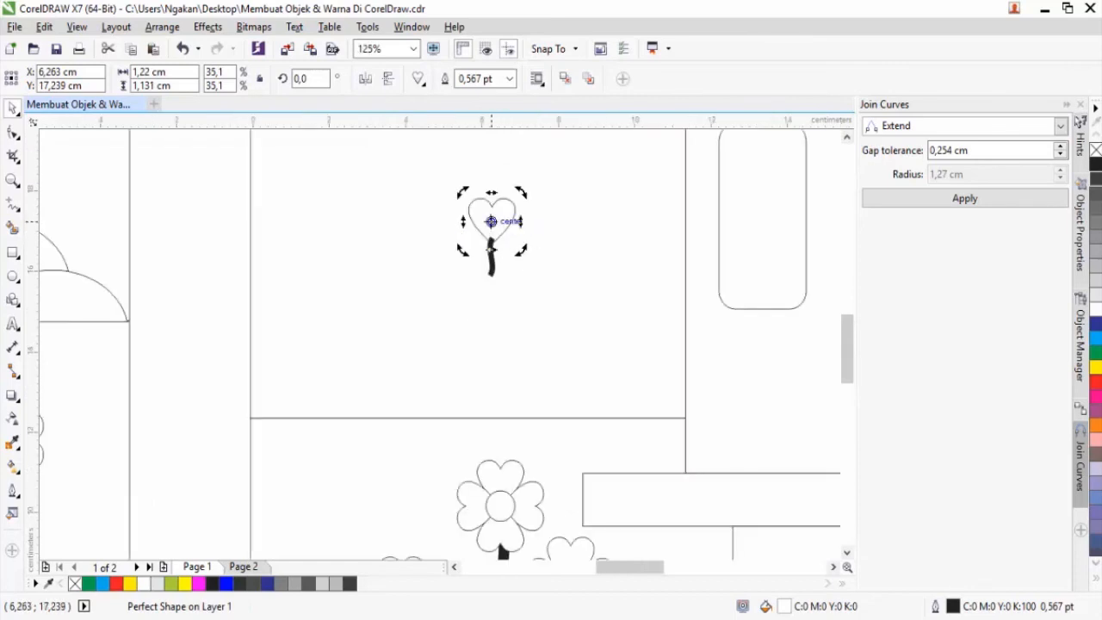
{"action": "left_click_drag", "start_coordinate": [520, 195], "coordinate": [474, 240]}
{"action": "scroll", "coordinate": [483, 233], "scroll_direction": "up", "scroll_amount": 4}
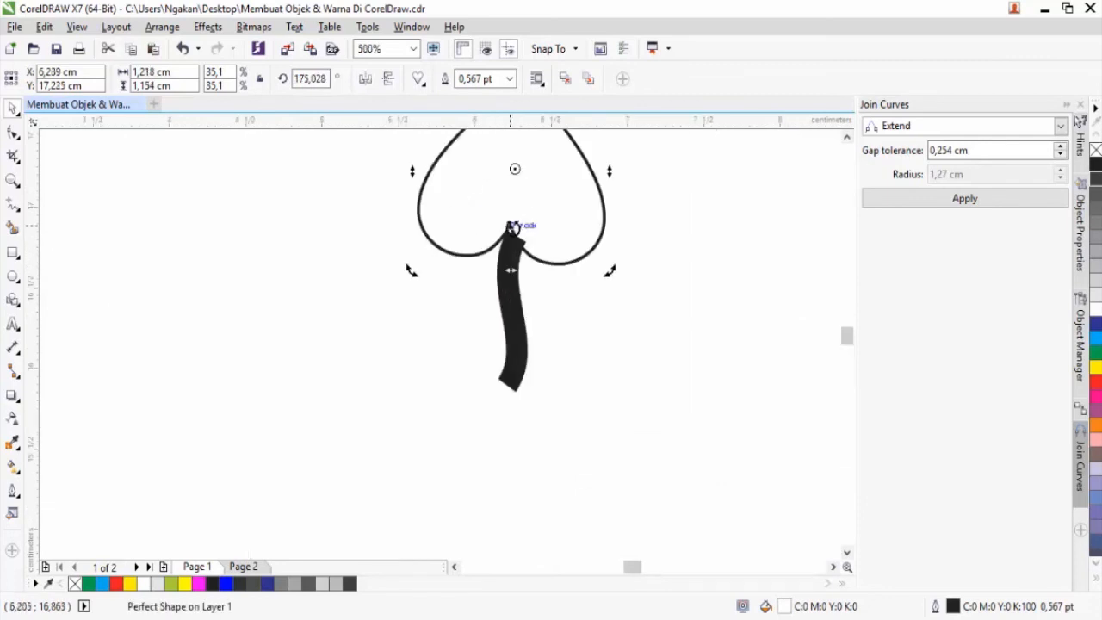
{"action": "left_click", "coordinate": [518, 227]}
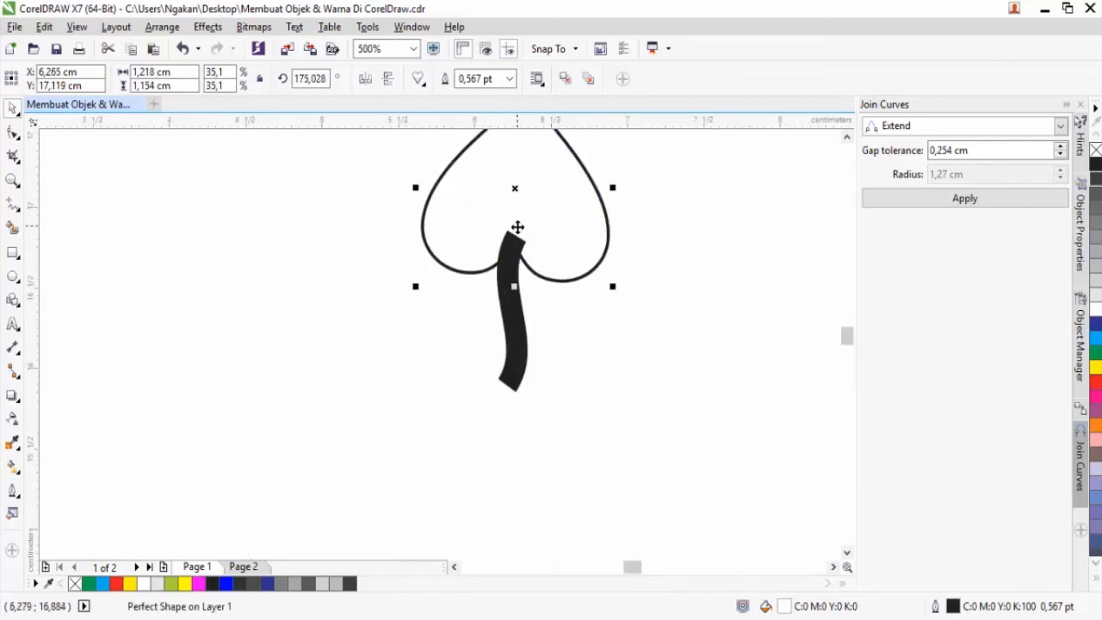
Step: Bring the rotated heart to the front of the page, over the upper end of the stem
{"action": "left_click", "coordinate": [162, 27]}
{"action": "mouse_move", "coordinate": [231, 93]}
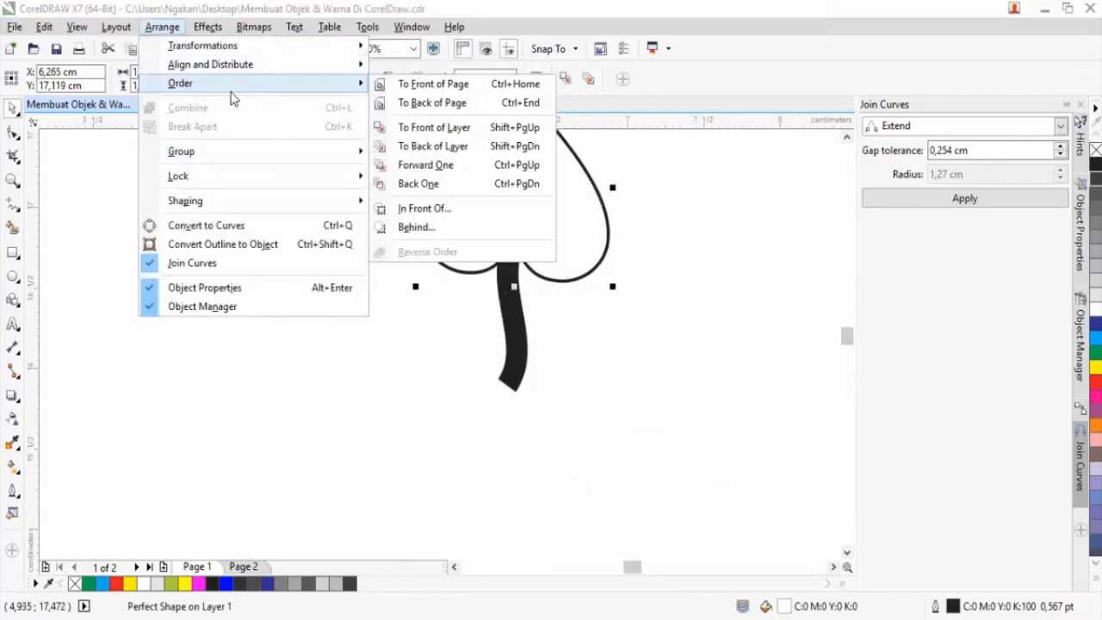
{"action": "left_click", "coordinate": [412, 86]}
{"action": "scroll", "coordinate": [508, 245], "scroll_direction": "down", "scroll_amount": 3}
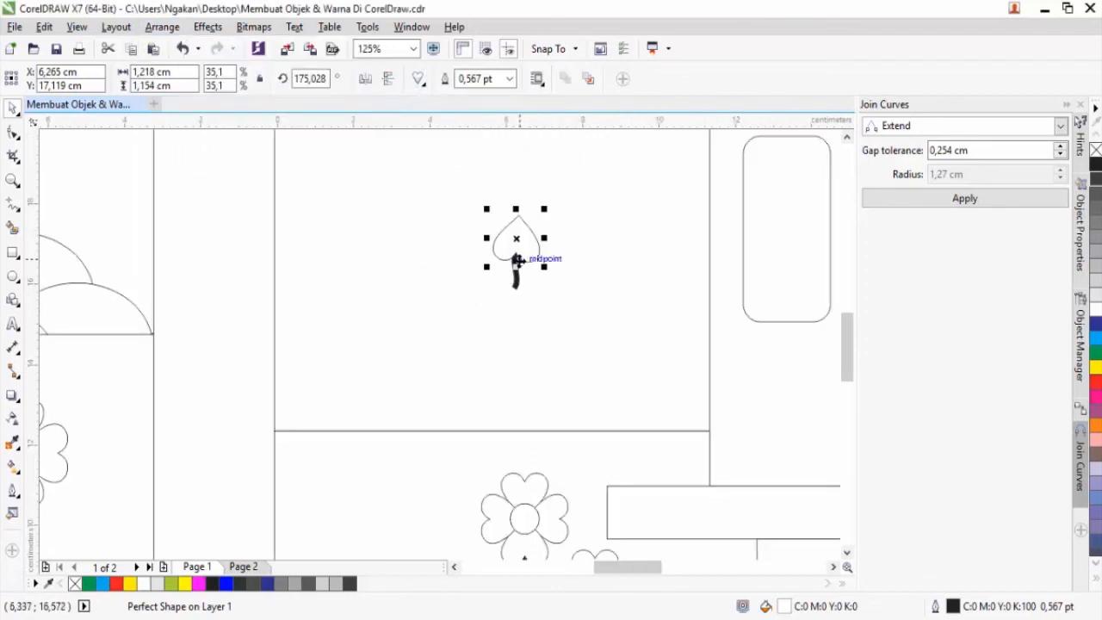
Step: Move the heart and its stem together down onto the left plant, attaching them as a leaf to the middle flower stem's left side
{"action": "left_click_drag", "start_coordinate": [516, 209], "coordinate": [517, 197]}
{"action": "scroll", "coordinate": [520, 233], "scroll_direction": "down", "scroll_amount": 2}
{"action": "left_click", "coordinate": [518, 252], "text": "shift"}
{"action": "left_click_drag", "start_coordinate": [515, 258], "coordinate": [515, 428]}
{"action": "scroll", "coordinate": [509, 418], "scroll_direction": "down", "scroll_amount": 1}
{"action": "left_click_drag", "start_coordinate": [379, 272], "coordinate": [600, 417]}
{"action": "left_click_drag", "start_coordinate": [517, 370], "coordinate": [482, 301]}
{"action": "scroll", "coordinate": [472, 294], "scroll_direction": "up", "scroll_amount": 2}
{"action": "left_click", "coordinate": [472, 293]}
{"action": "scroll", "coordinate": [472, 439], "scroll_direction": "up", "scroll_amount": 6}
{"action": "left_click", "coordinate": [472, 439], "text": "shift"}
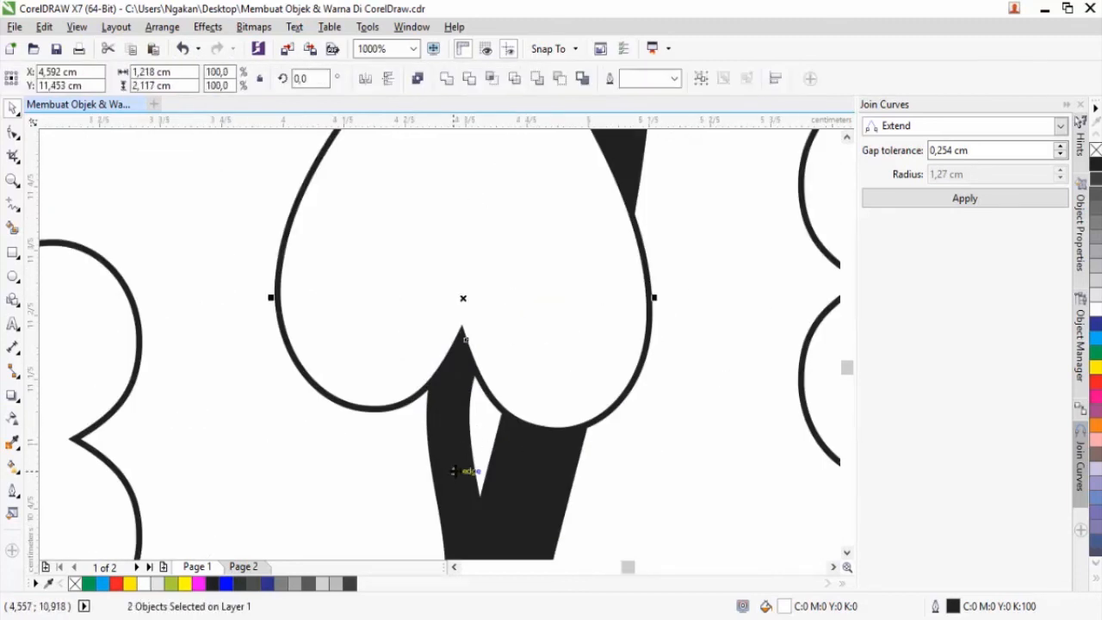
Step: Place a copy of the leaf lower on the left plant's middle stem, rotated to about 138.5° so it points up and right
{"action": "scroll", "coordinate": [468, 374], "scroll_direction": "down", "scroll_amount": 3}
{"action": "left_click_drag", "start_coordinate": [512, 278], "coordinate": [472, 291]}
{"action": "left_click_drag", "start_coordinate": [515, 404], "coordinate": [465, 432]}
{"action": "scroll", "coordinate": [445, 386], "scroll_direction": "down", "scroll_amount": 3}
{"action": "scroll", "coordinate": [445, 370], "scroll_direction": "up", "scroll_amount": 1}
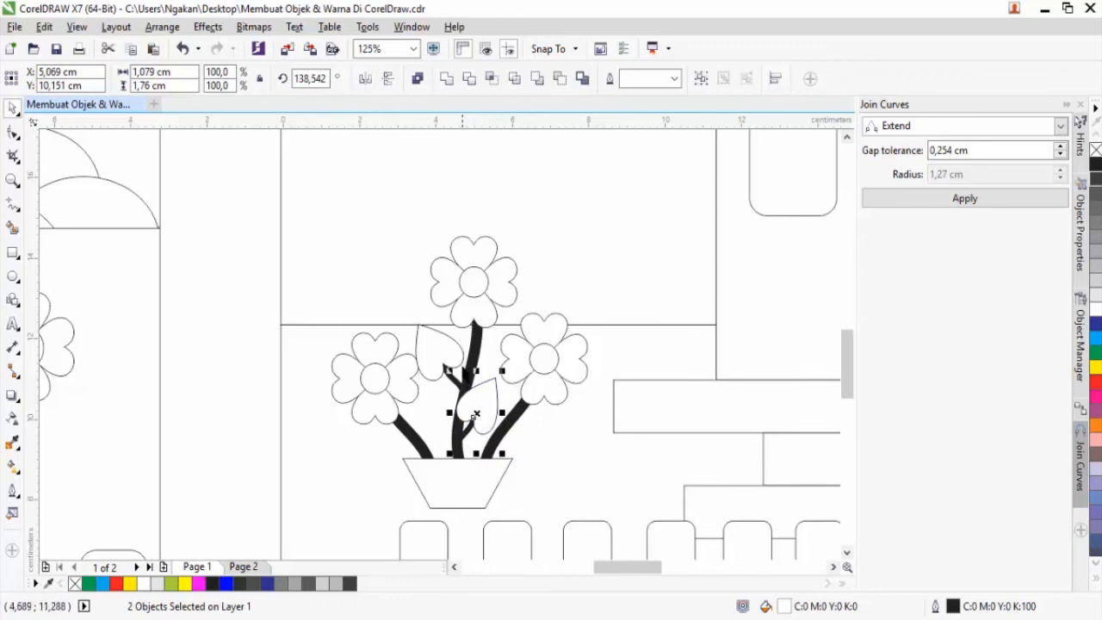
Step: Copy the lower leaf onto the left plant's right stem, shrinking it and rotating it to point outward near the pot
{"action": "scroll", "coordinate": [469, 418], "scroll_direction": "down", "scroll_amount": 1}
{"action": "scroll", "coordinate": [472, 405], "scroll_direction": "up", "scroll_amount": 3}
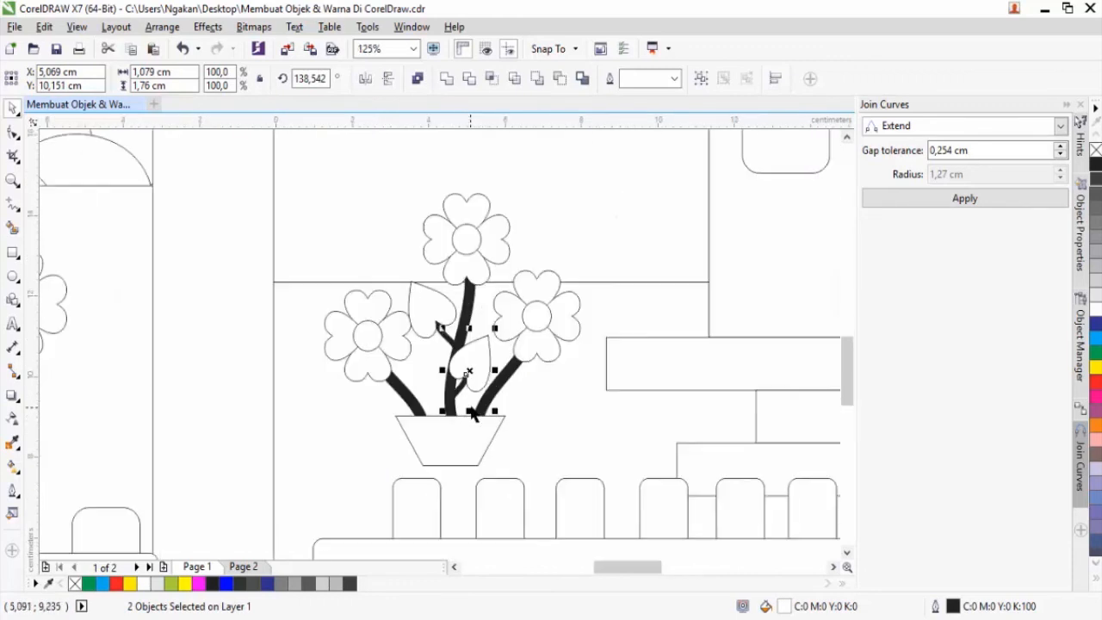
{"action": "left_click_drag", "start_coordinate": [461, 354], "coordinate": [524, 382]}
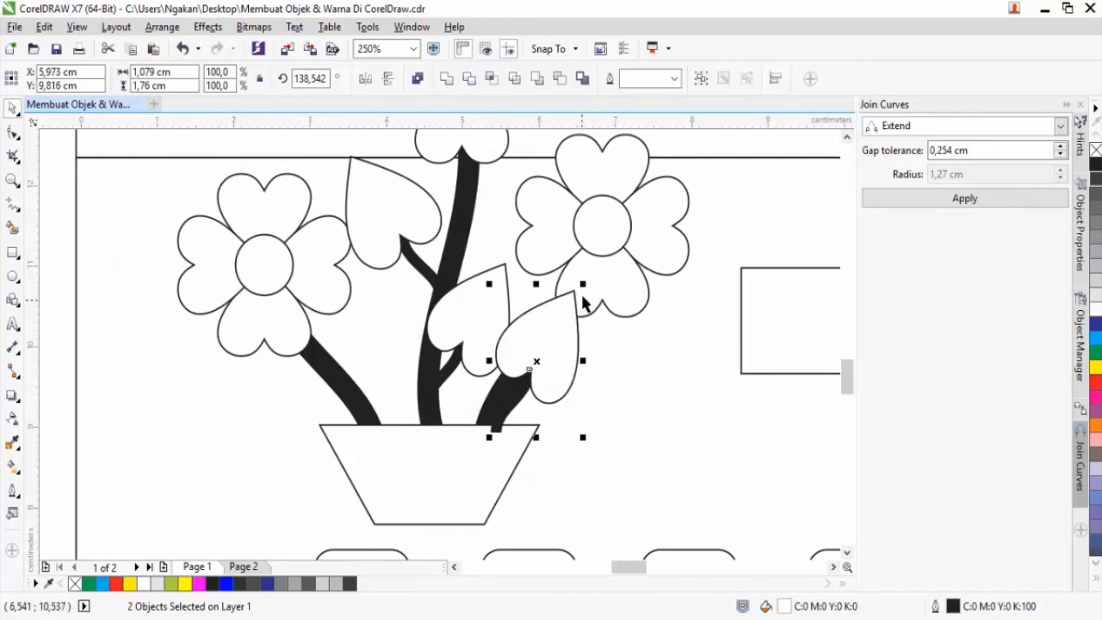
{"action": "left_click_drag", "start_coordinate": [586, 288], "coordinate": [527, 400]}
{"action": "left_click", "coordinate": [522, 387]}
{"action": "scroll", "coordinate": [527, 400], "scroll_direction": "down", "scroll_amount": 4}
{"action": "scroll", "coordinate": [527, 400], "scroll_direction": "up", "scroll_amount": 4}
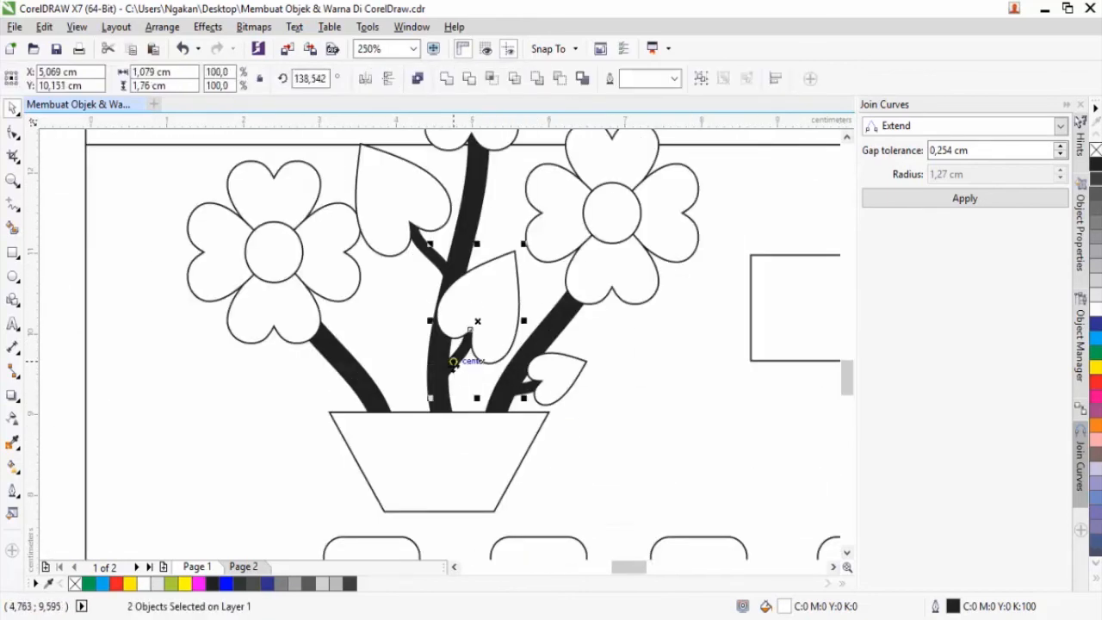
Step: Bring a copy of the left plant's lower leaf across to the right plant, beside its right stem
{"action": "scroll", "coordinate": [527, 400], "scroll_direction": "down", "scroll_amount": 8}
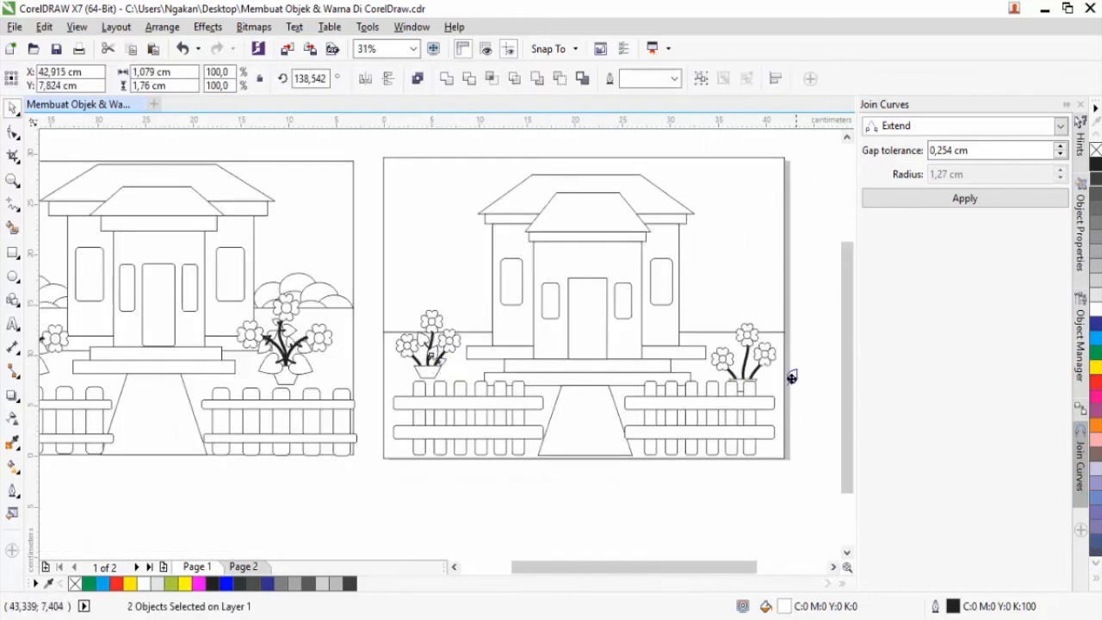
{"action": "scroll", "coordinate": [788, 371], "scroll_direction": "up", "scroll_amount": 8}
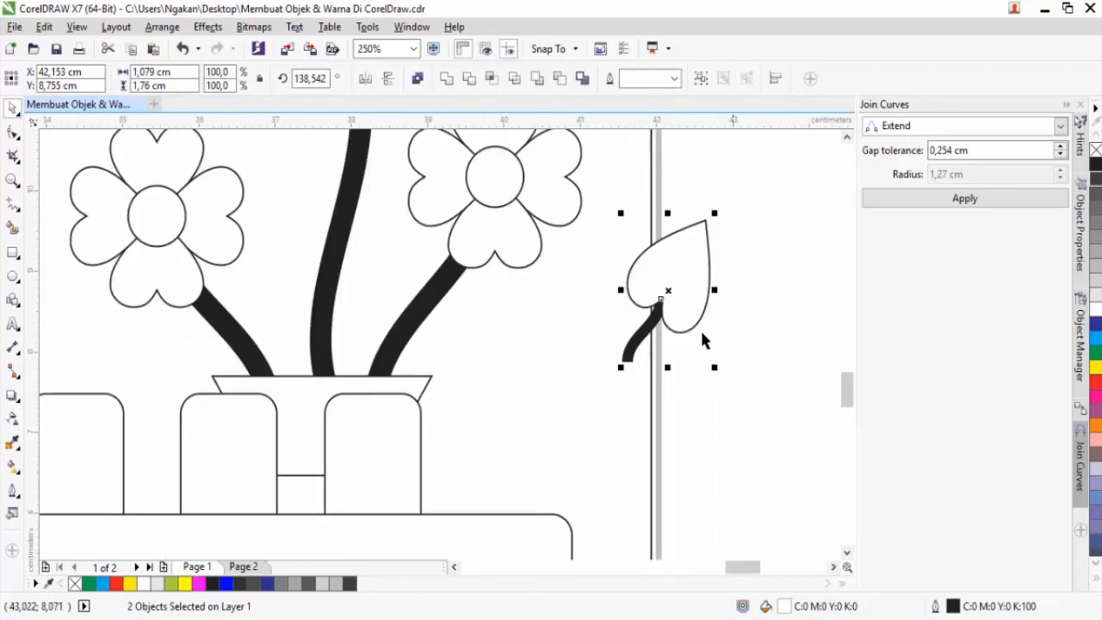
{"action": "left_click_drag", "start_coordinate": [677, 298], "coordinate": [438, 295]}
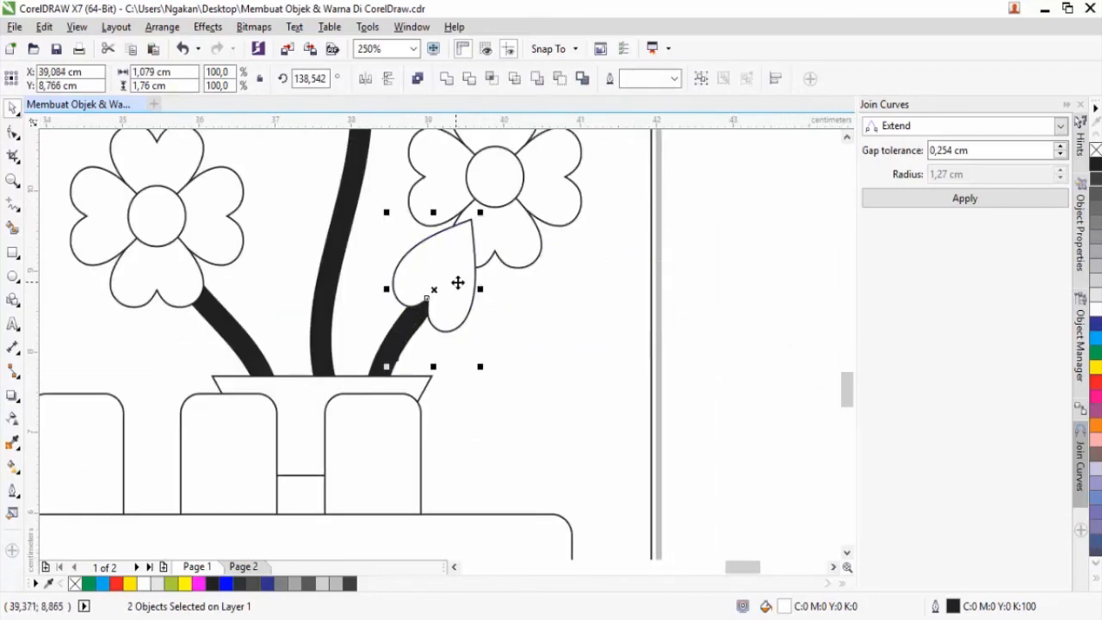
Step: Rotate the right plant's leaf to about 197.5° on the right stem and place a copy higher on the middle stem's left side
{"action": "left_click", "coordinate": [435, 296]}
{"action": "left_click_drag", "start_coordinate": [387, 212], "coordinate": [373, 323]}
{"action": "scroll", "coordinate": [372, 318], "scroll_direction": "down", "scroll_amount": 2}
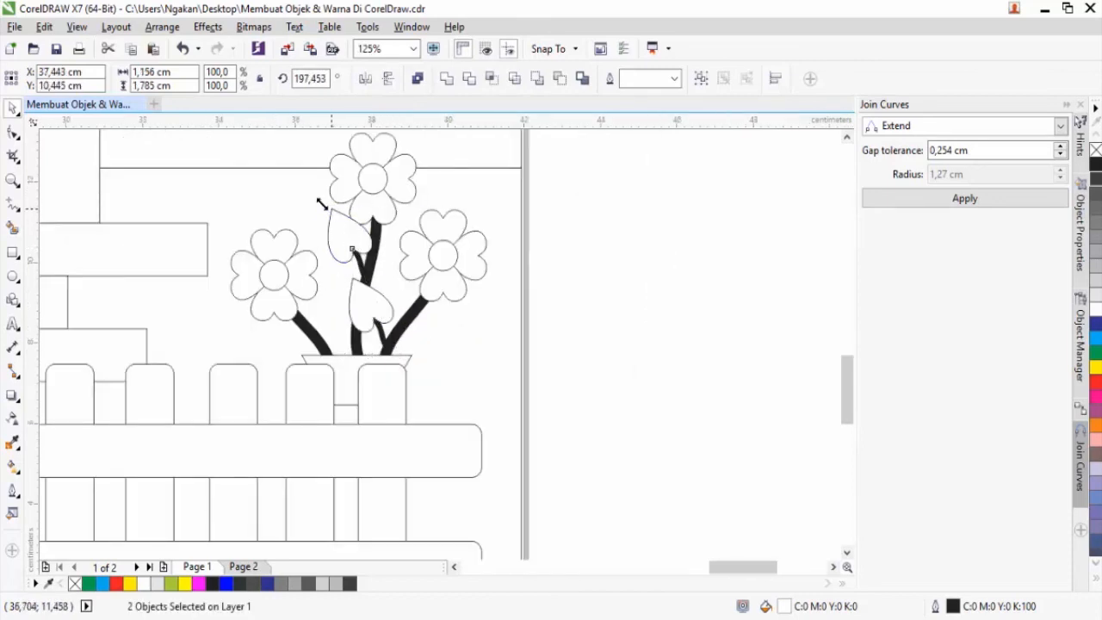
{"action": "scroll", "coordinate": [361, 258], "scroll_direction": "up", "scroll_amount": 3}
{"action": "scroll", "coordinate": [377, 308], "scroll_direction": "down", "scroll_amount": 4}
{"action": "left_click", "coordinate": [468, 331]}
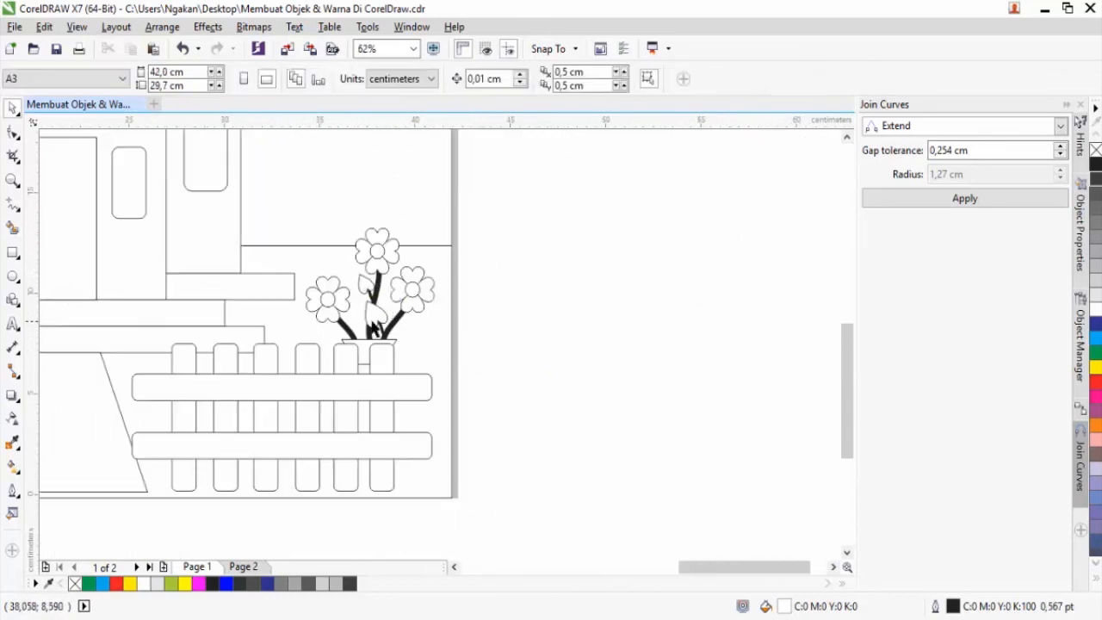
Step: Compare the whole redrawn house scene with the finished drawing, examining the plants, door and steps
{"action": "scroll", "coordinate": [469, 343], "scroll_direction": "down", "scroll_amount": 1}
{"action": "scroll", "coordinate": [259, 319], "scroll_direction": "down", "scroll_amount": 1}
{"action": "scroll", "coordinate": [301, 323], "scroll_direction": "up", "scroll_amount": 1}
{"action": "scroll", "coordinate": [319, 345], "scroll_direction": "down", "scroll_amount": 1}
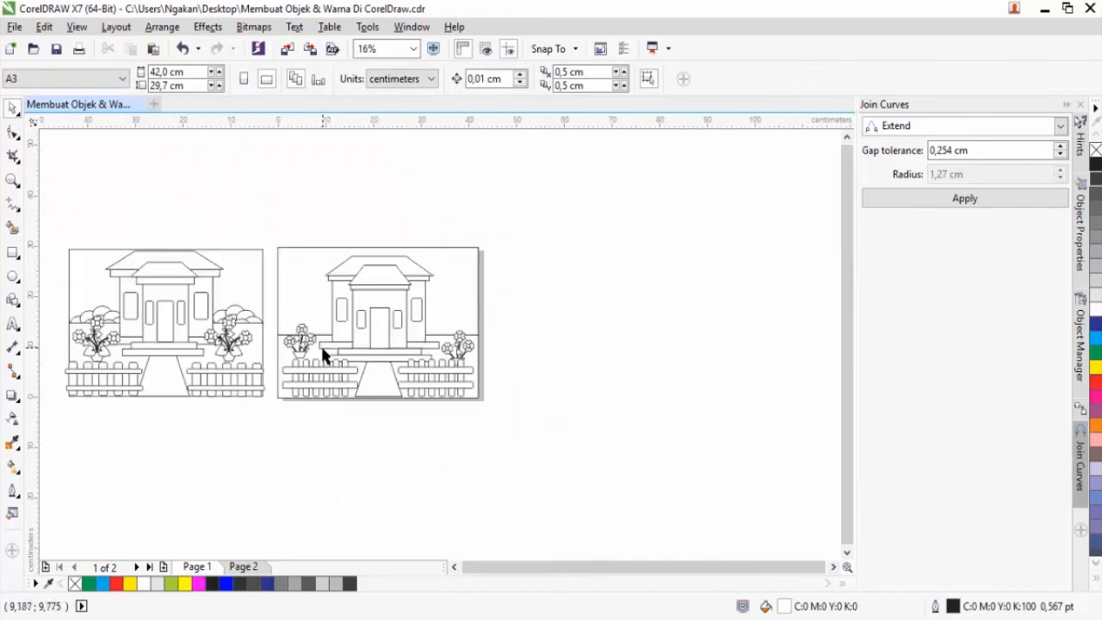
{"action": "scroll", "coordinate": [275, 327], "scroll_direction": "up", "scroll_amount": 1}
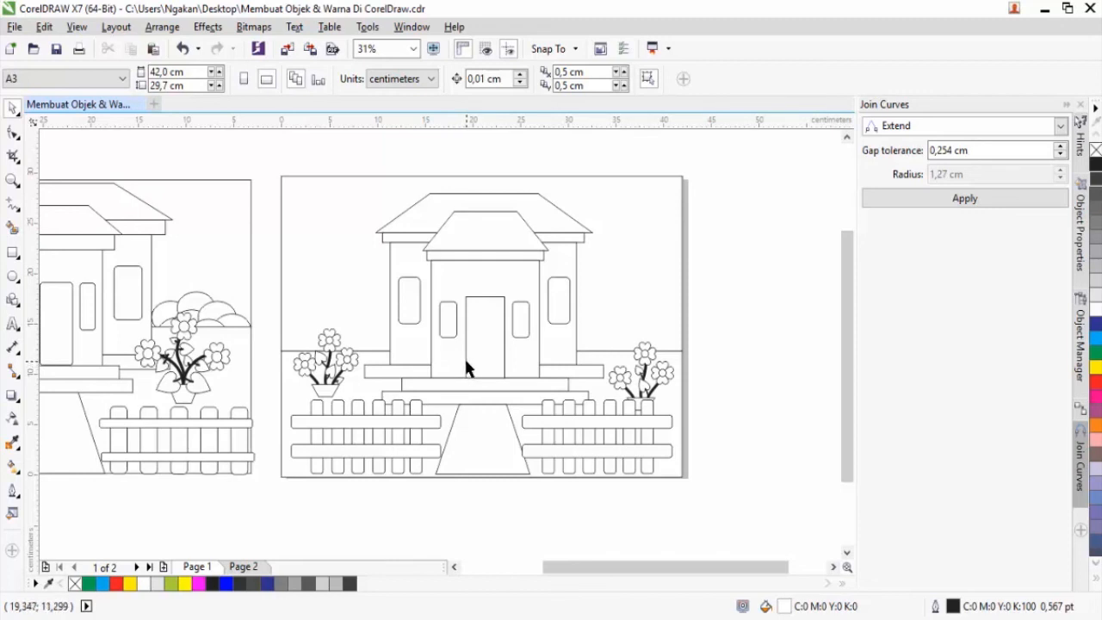
{"action": "scroll", "coordinate": [496, 342], "scroll_direction": "up", "scroll_amount": 3}
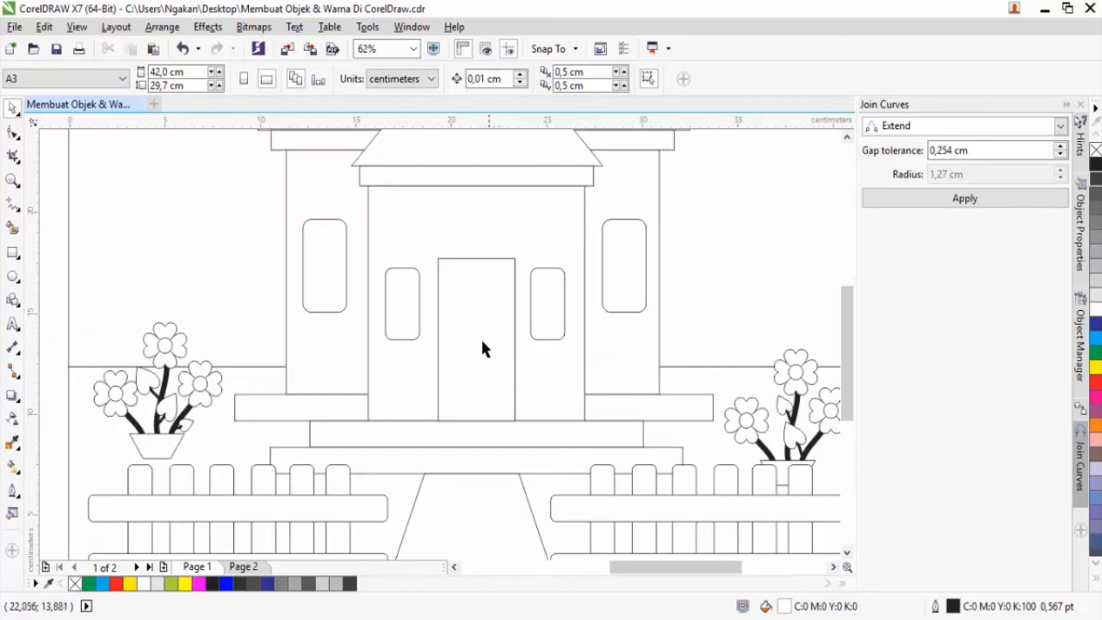
{"action": "scroll", "coordinate": [488, 344], "scroll_direction": "down", "scroll_amount": 3}
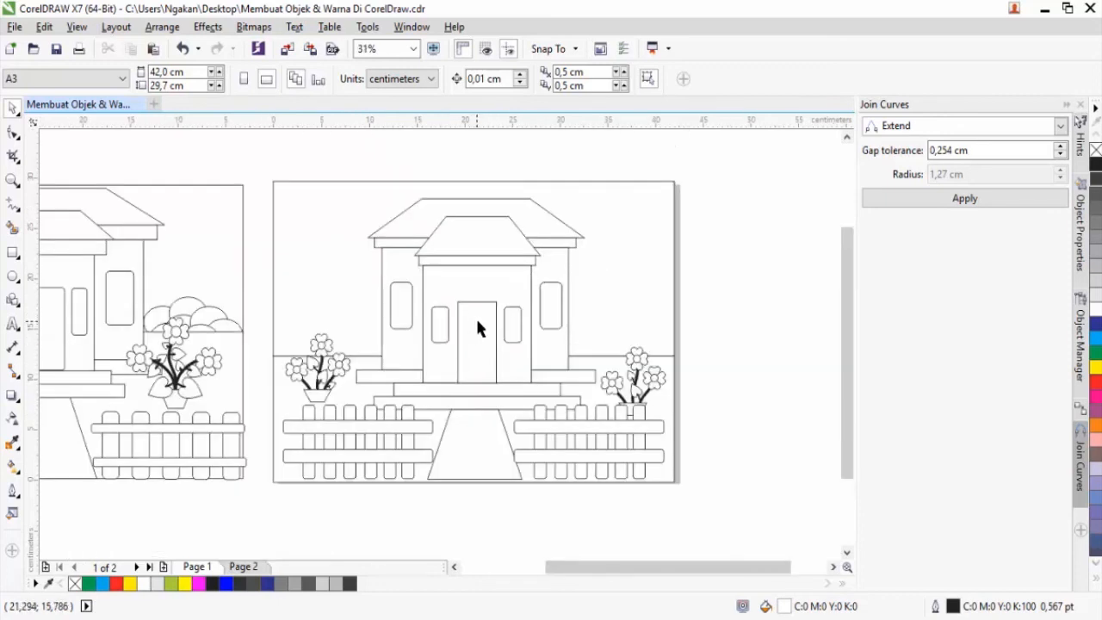